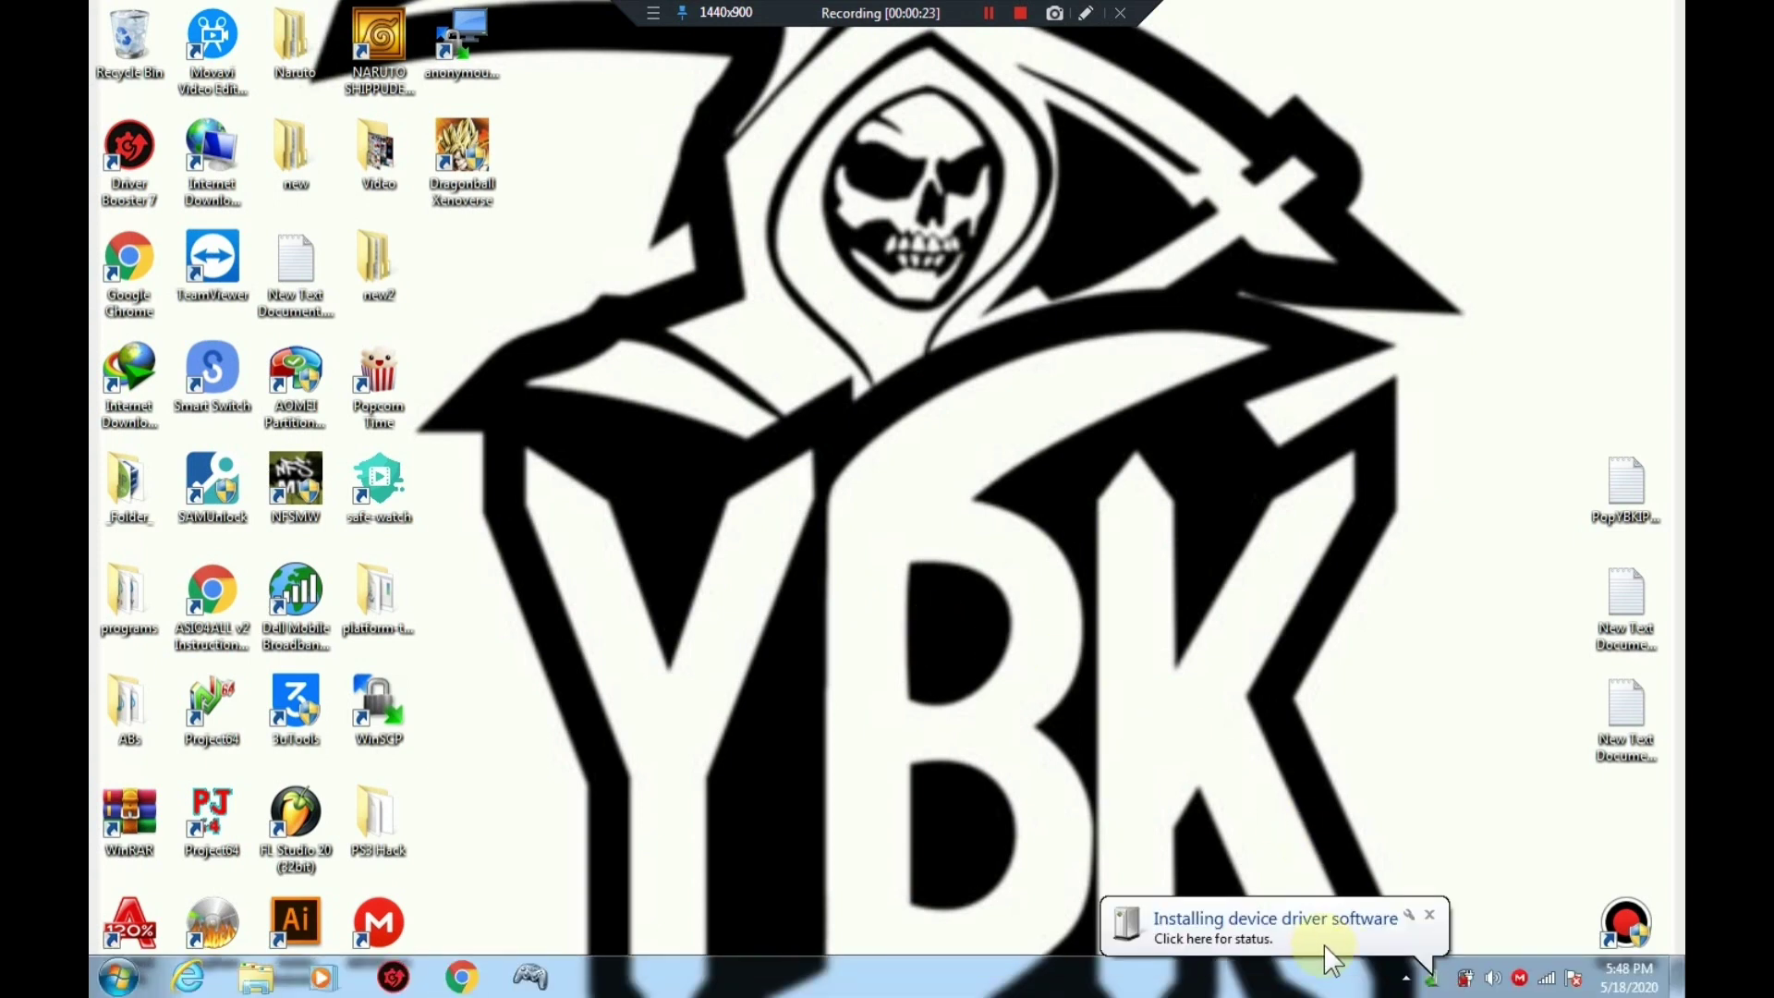
# Step: Check the driver installation status of the newly connected USB device and close the status window
pyautogui.click(1432, 967)
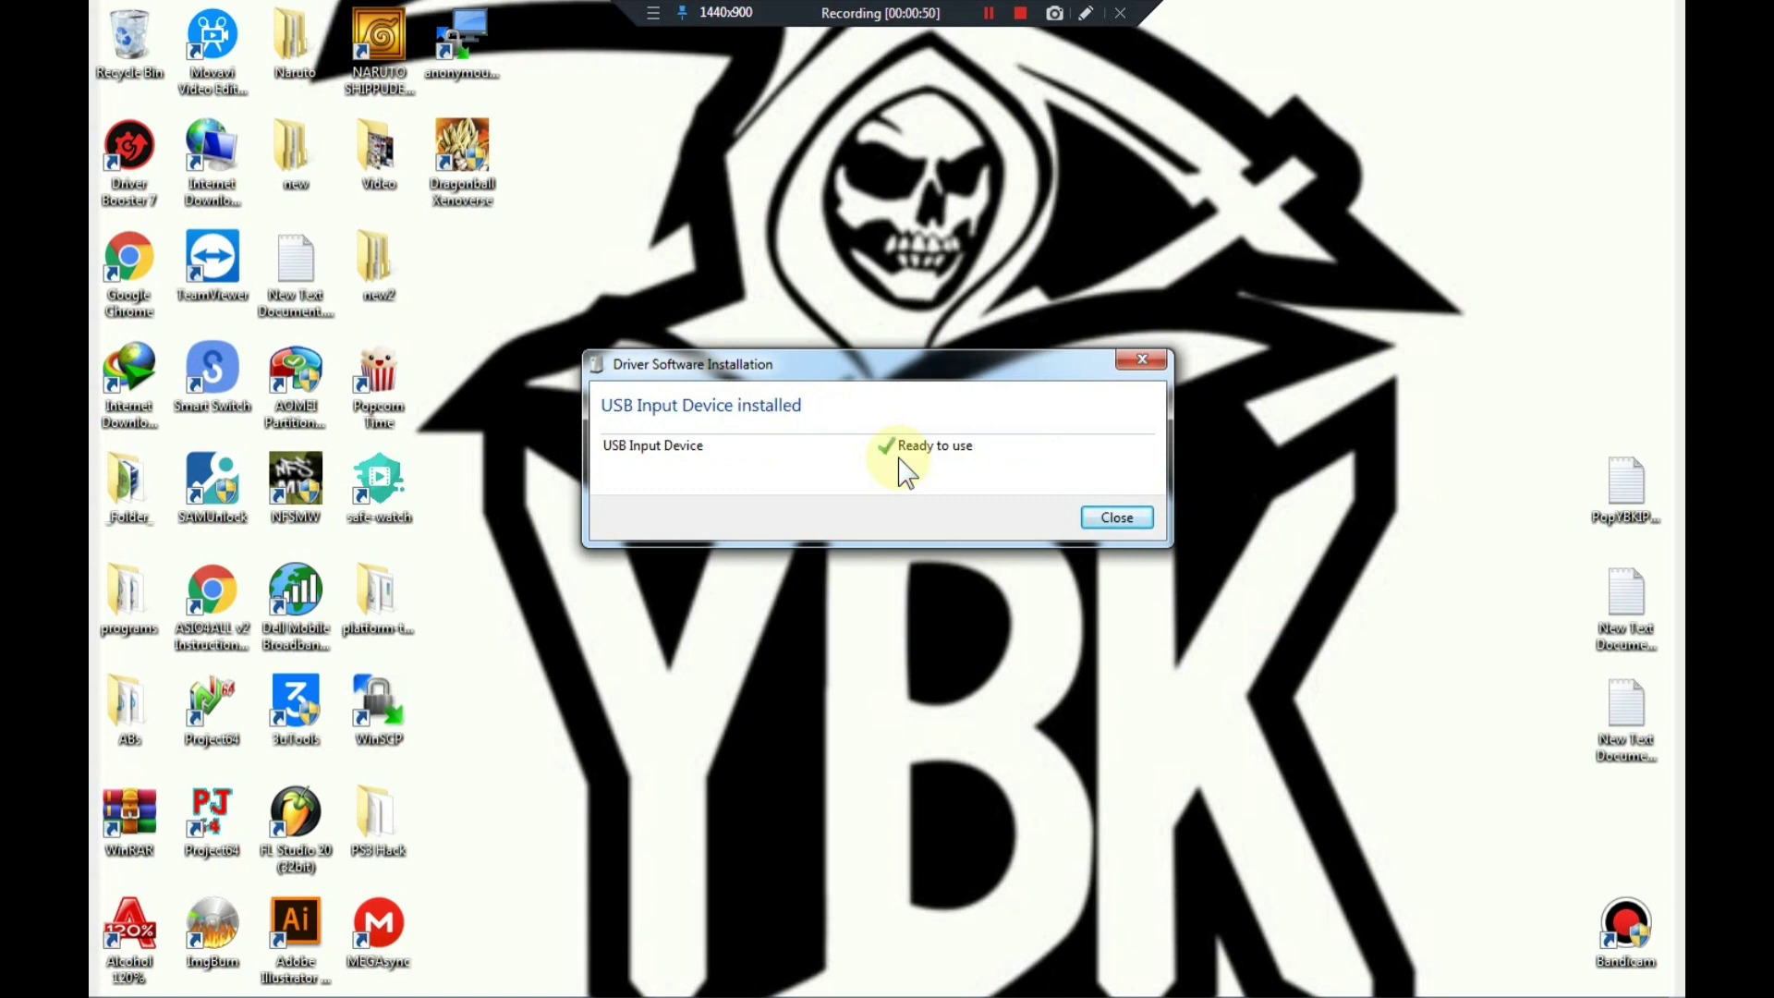
pyautogui.click(1104, 515)
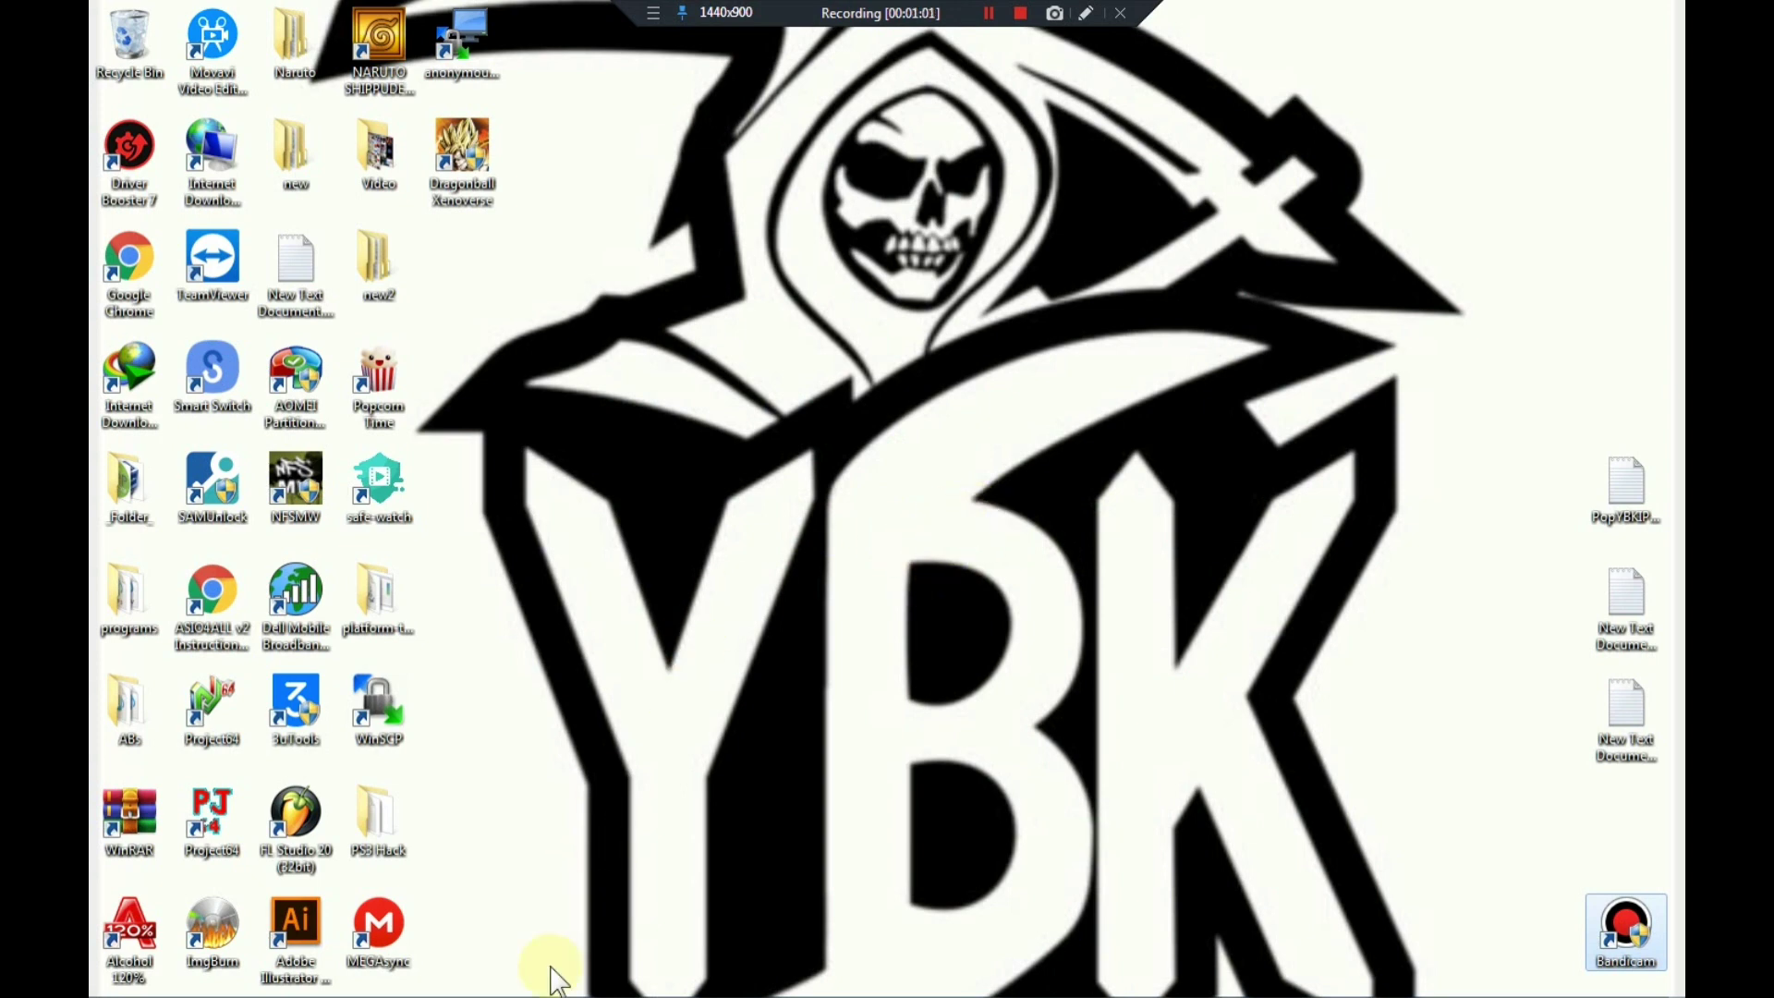
# Step: Open the Control Panel's list of devices and printers
pyautogui.moveTo(270, 994)
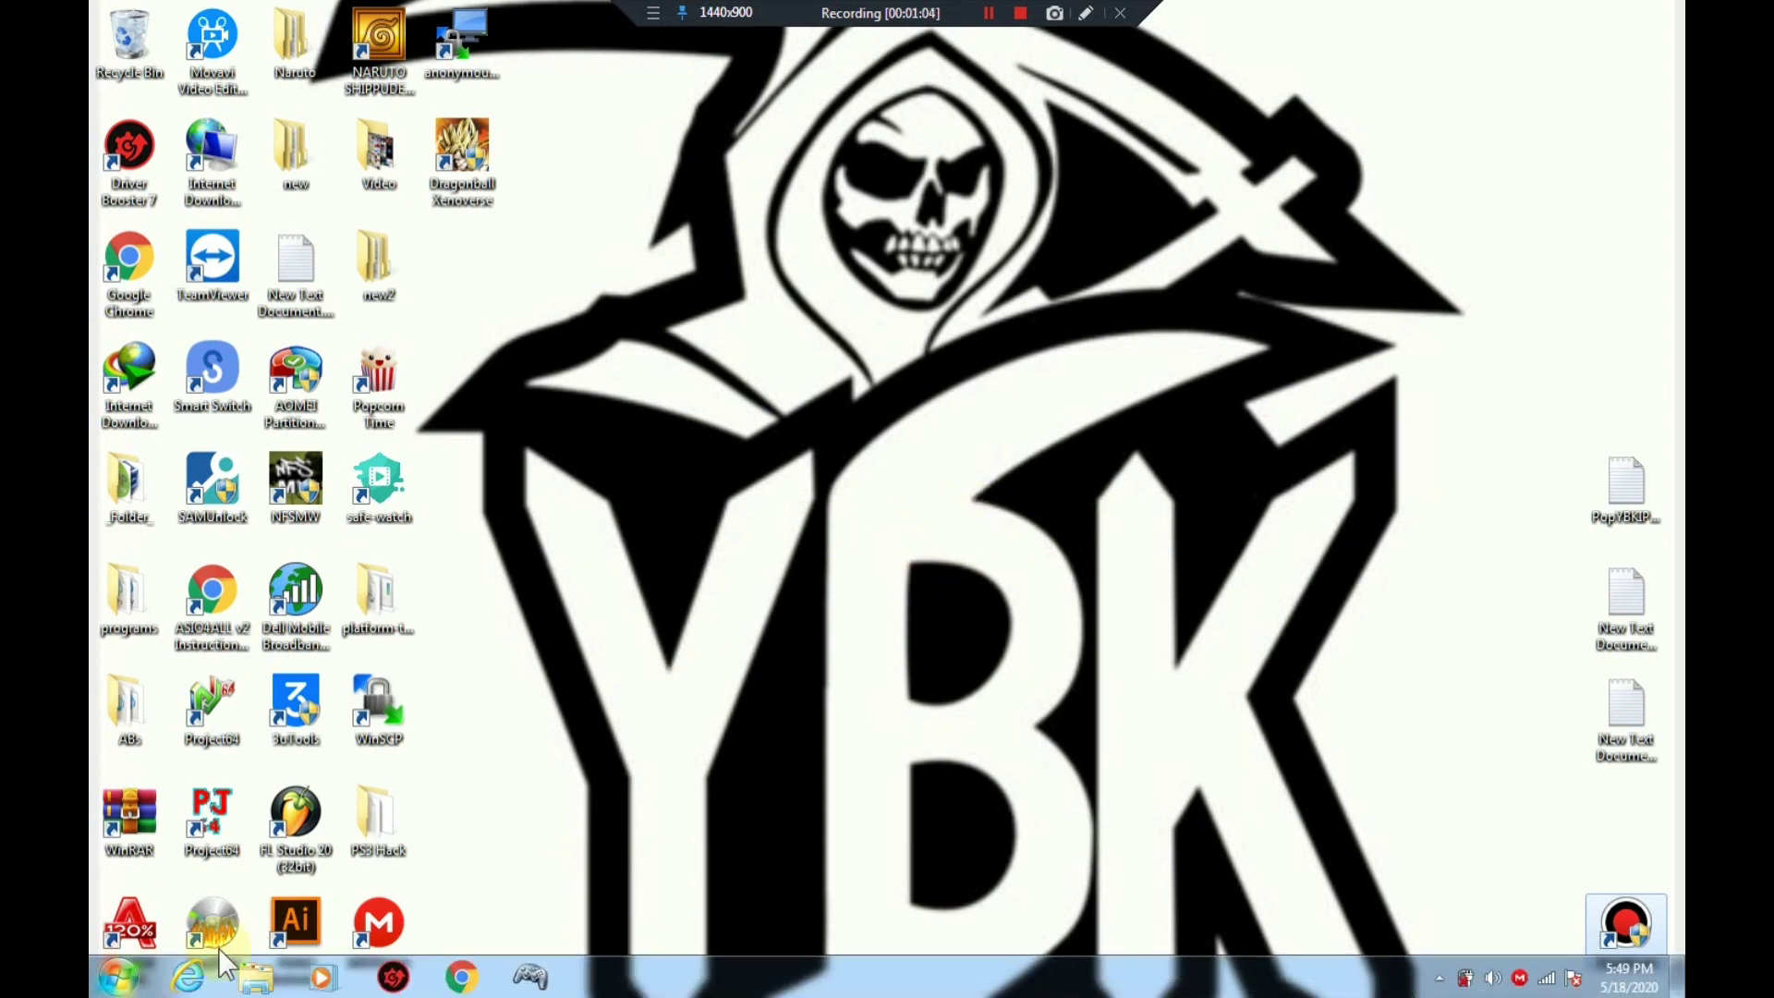
pyautogui.click(119, 976)
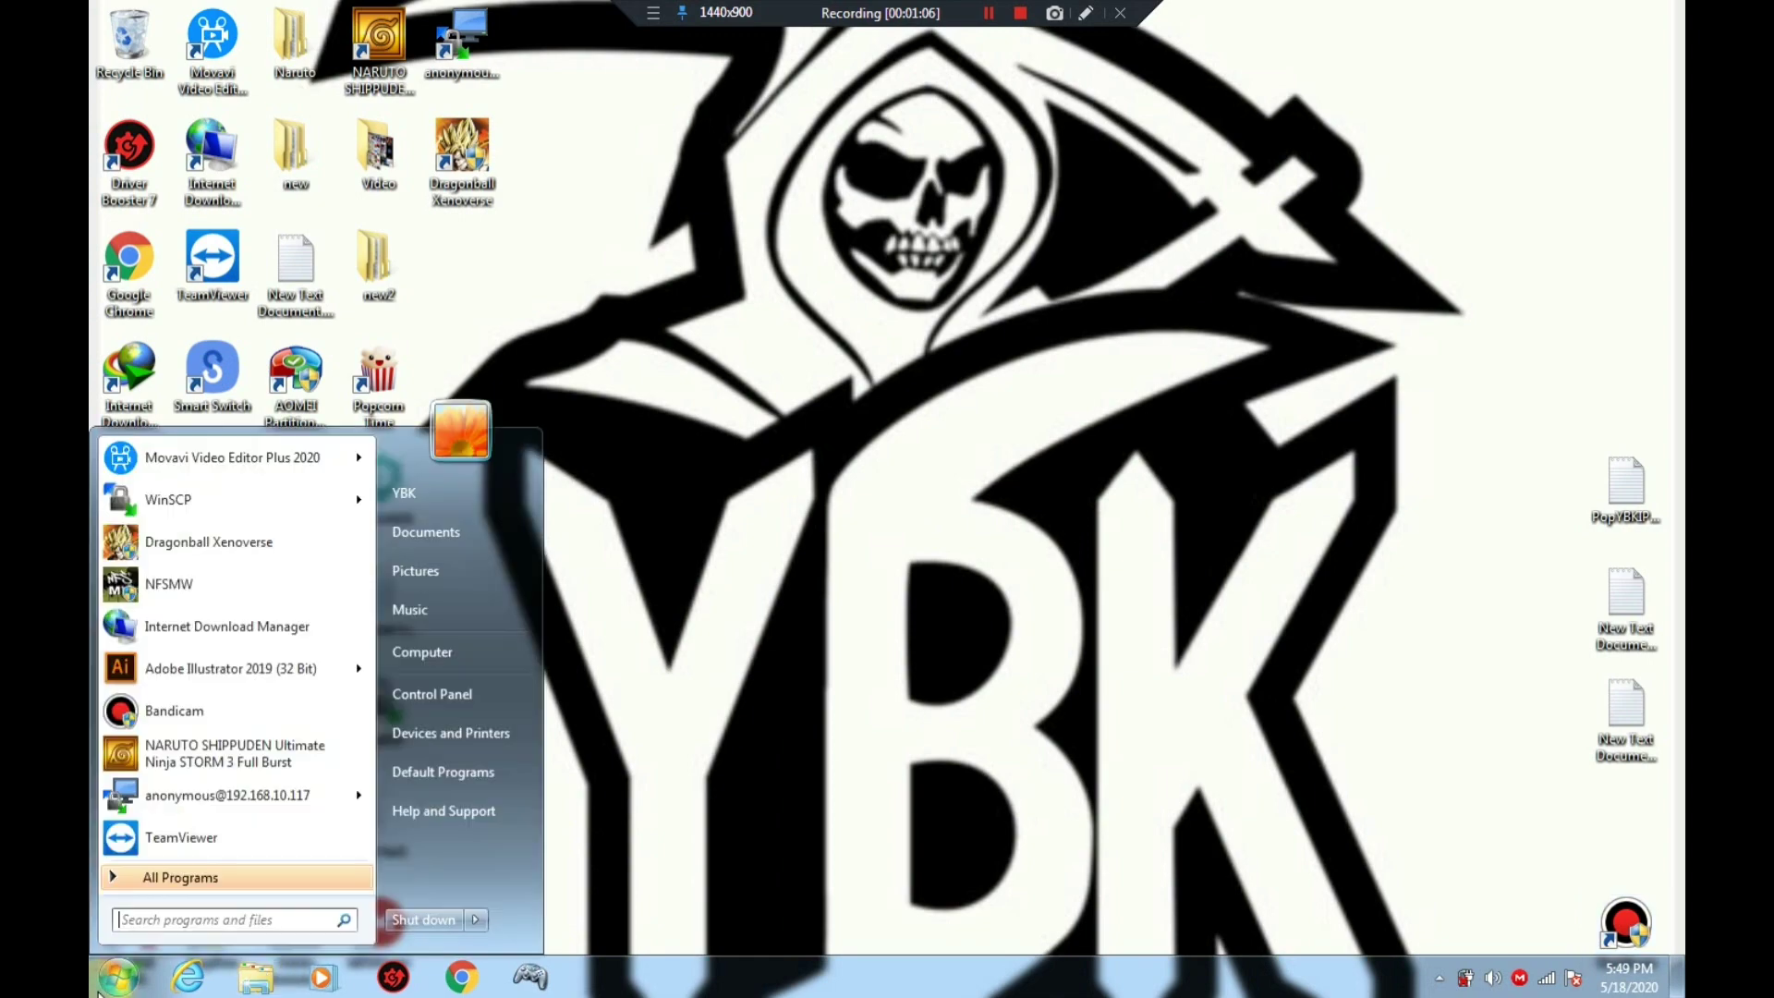
pyautogui.click(471, 695)
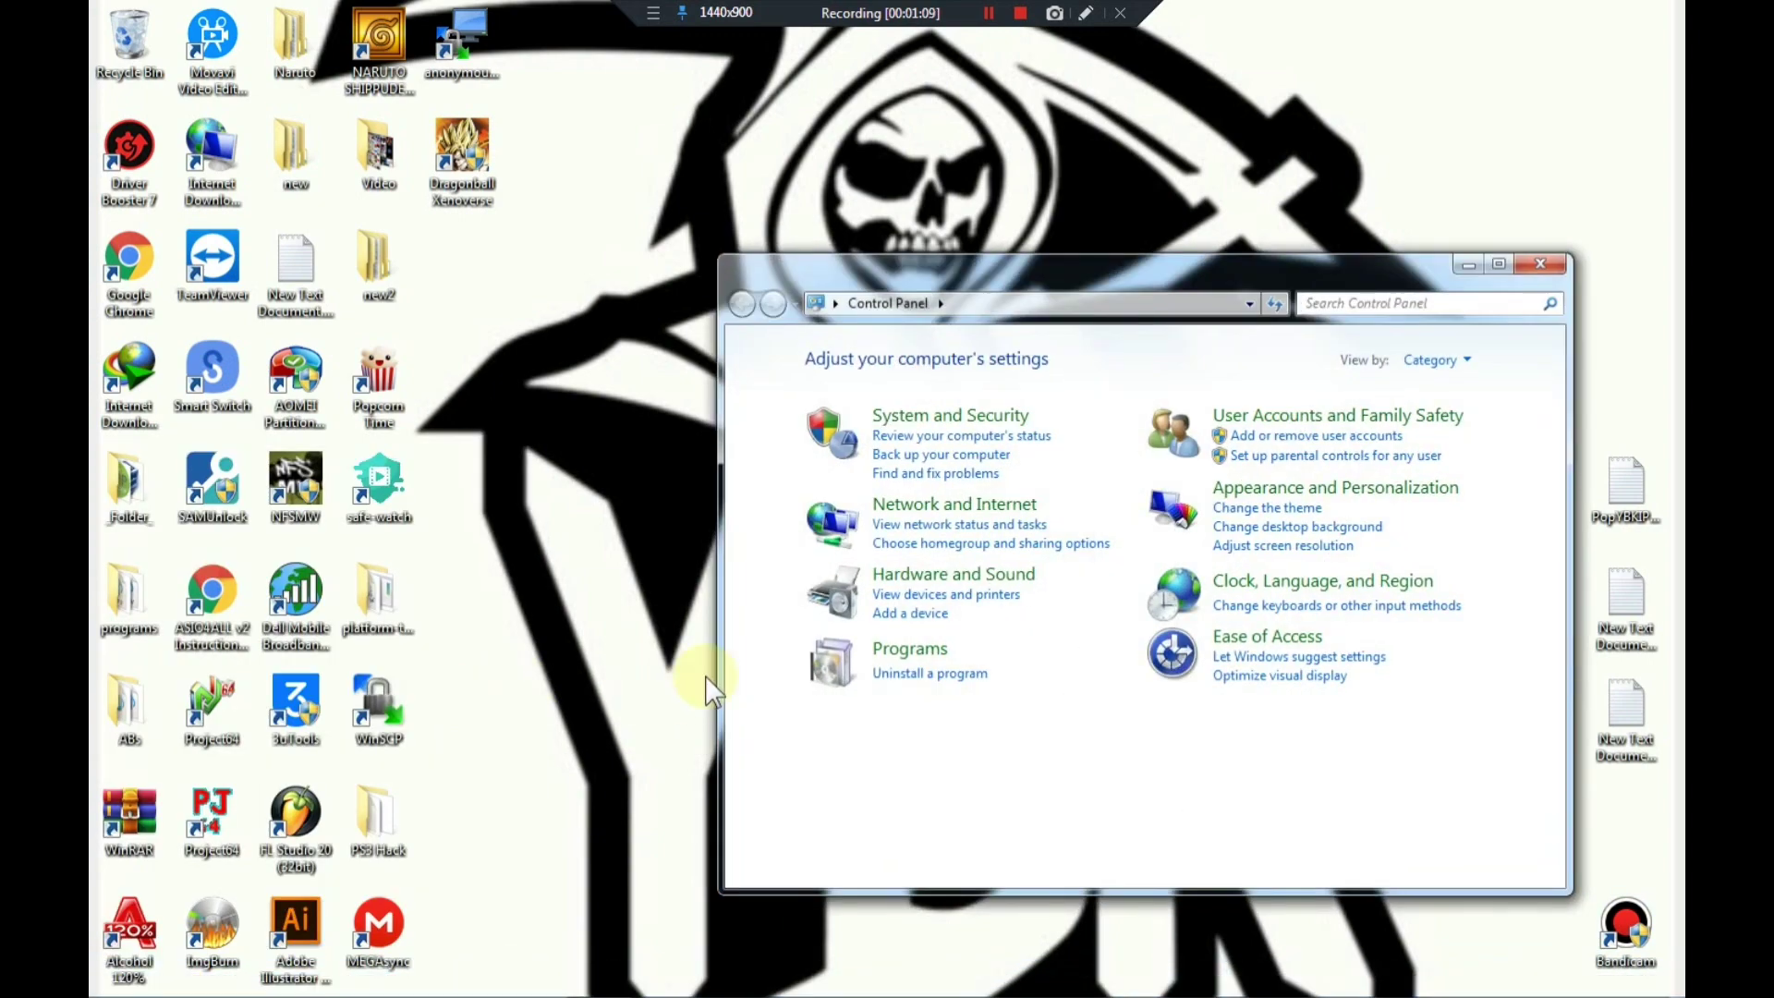
pyautogui.click(960, 596)
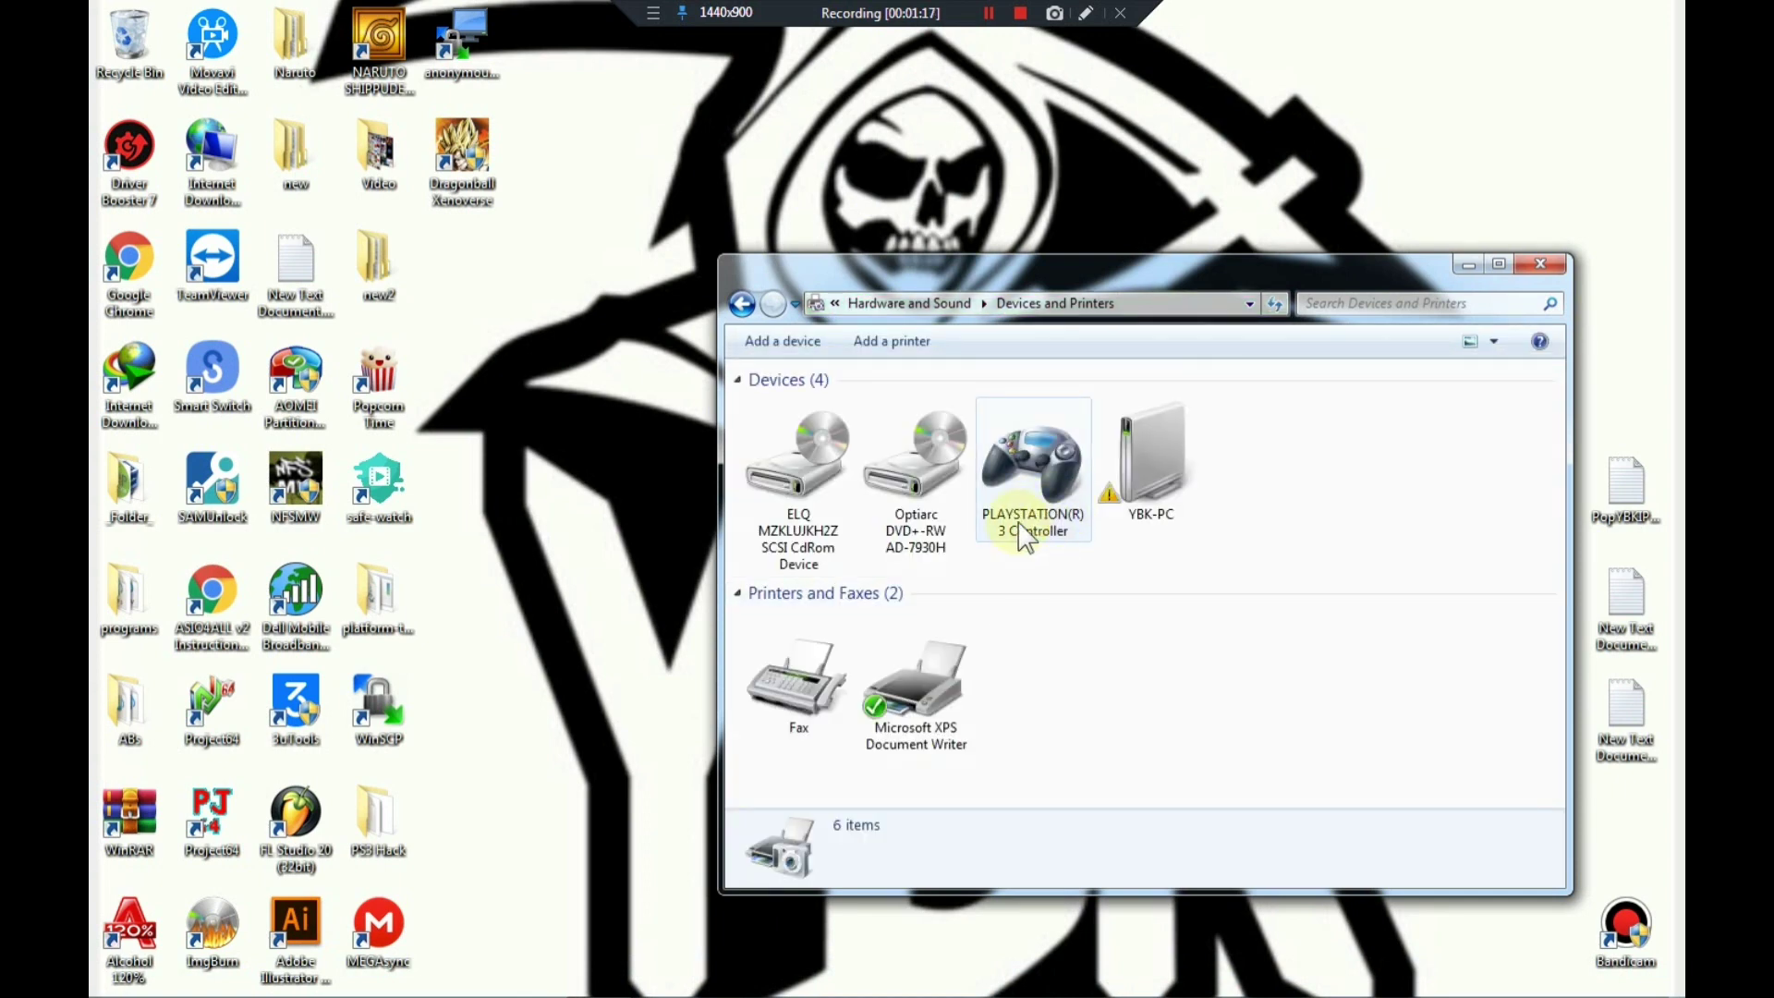
# Step: Inspect the general and hardware properties of the PLAYSTATION(R)3 Controller, and close the properties and device windows
pyautogui.rightClick(1025, 520)
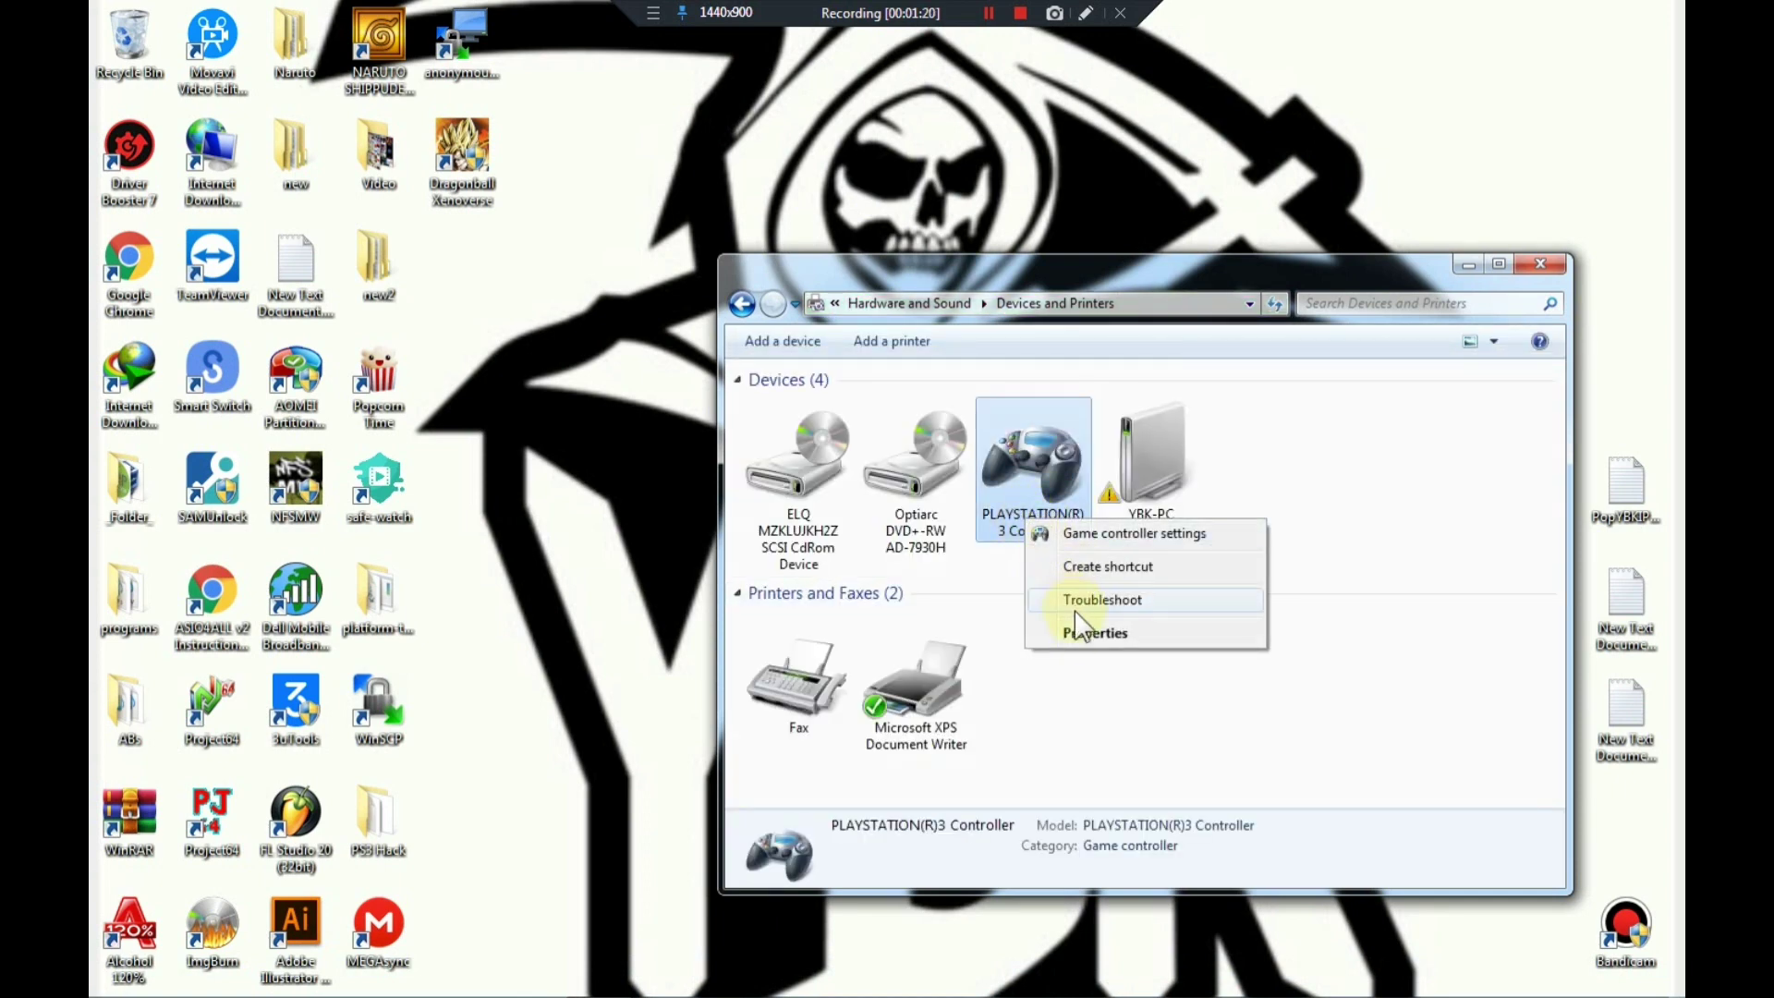
pyautogui.click(1090, 636)
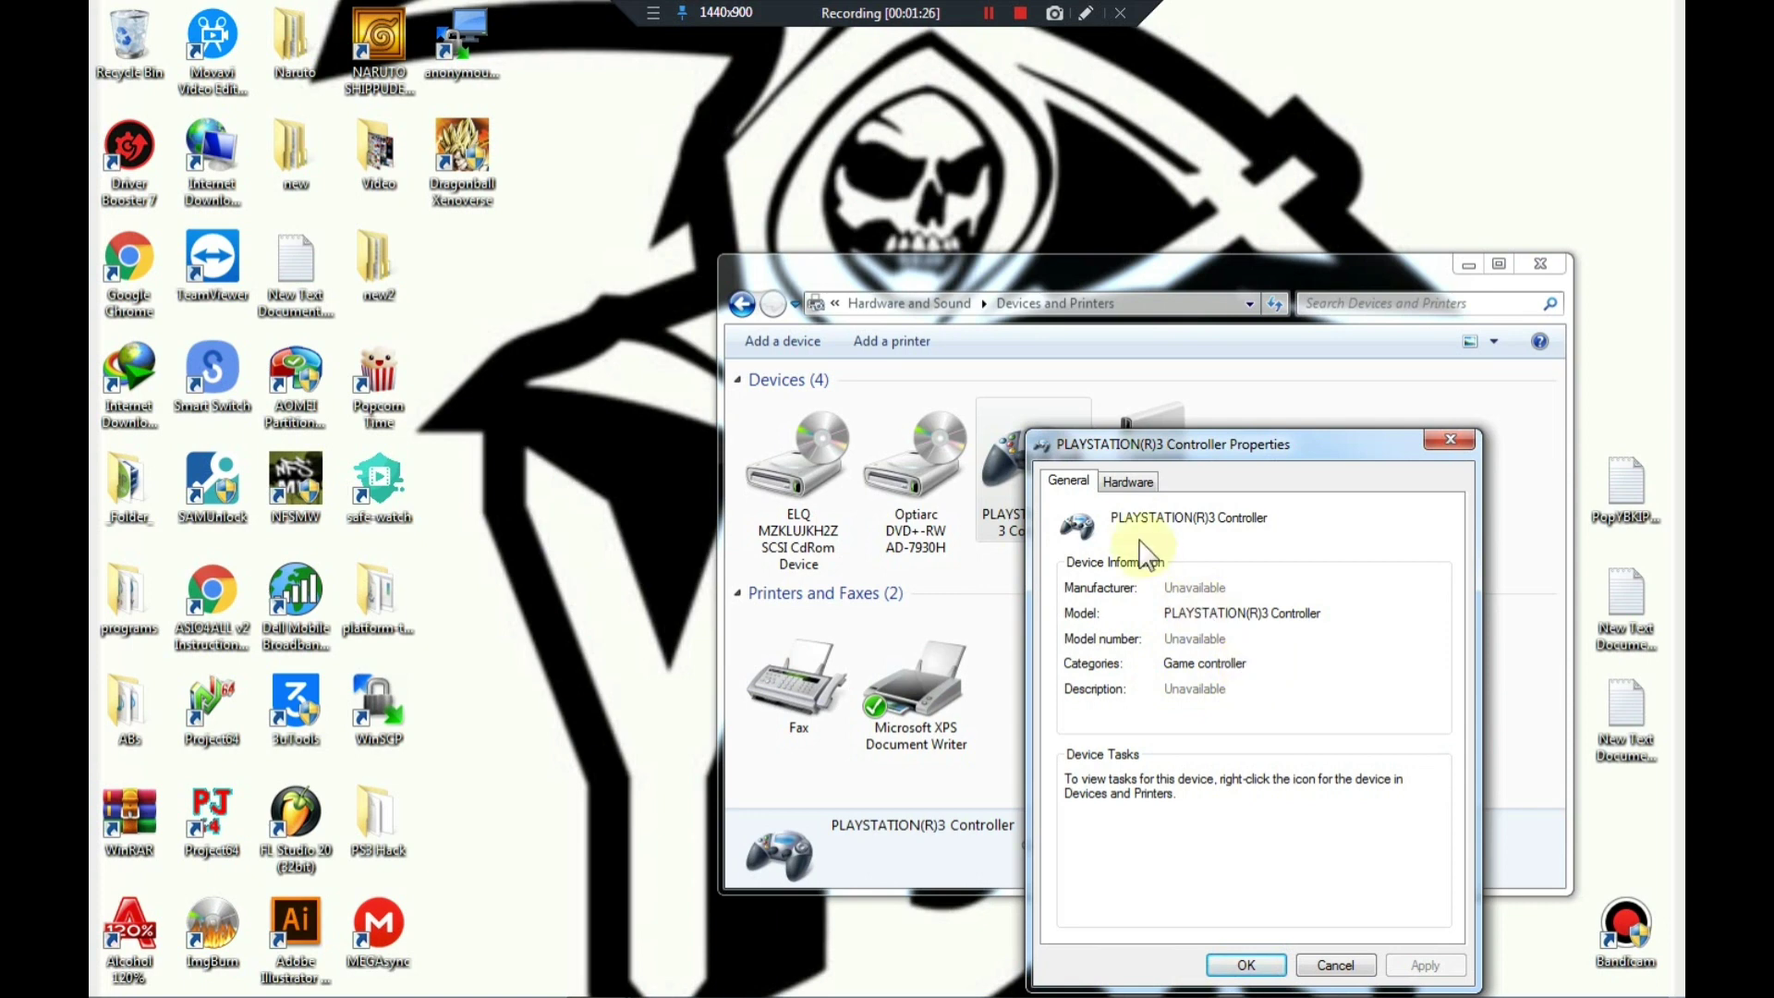
pyautogui.click(1129, 482)
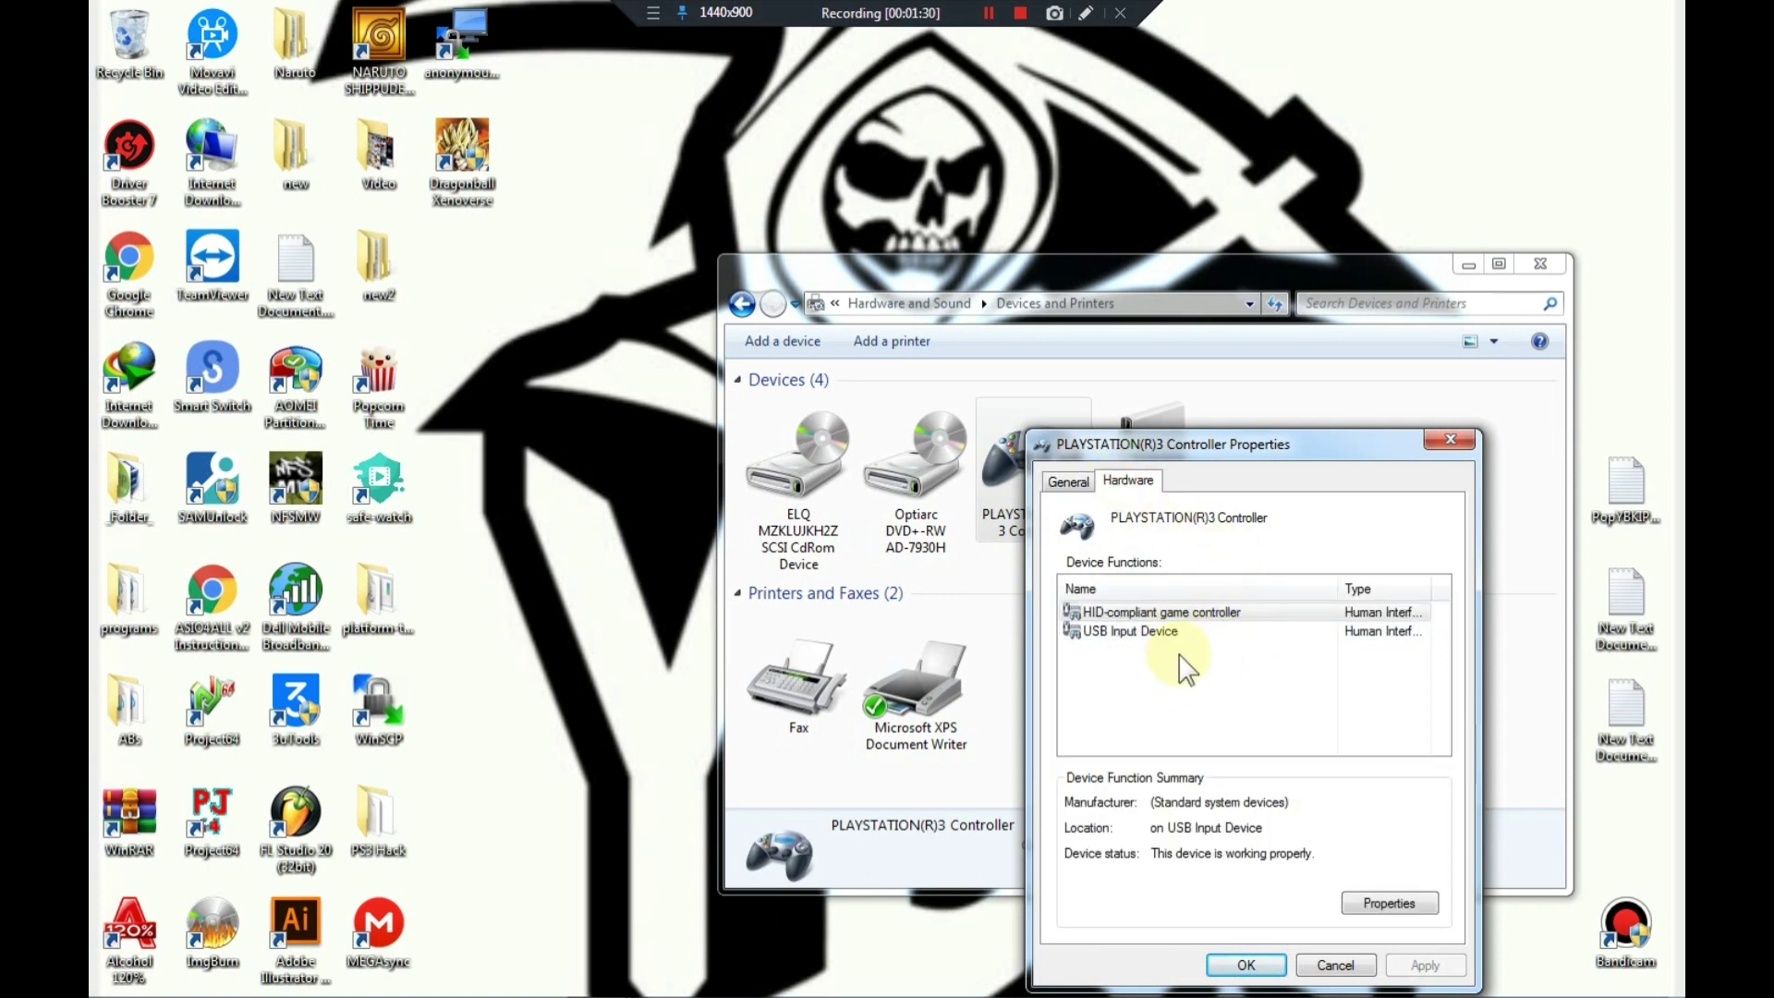
pyautogui.click(1244, 963)
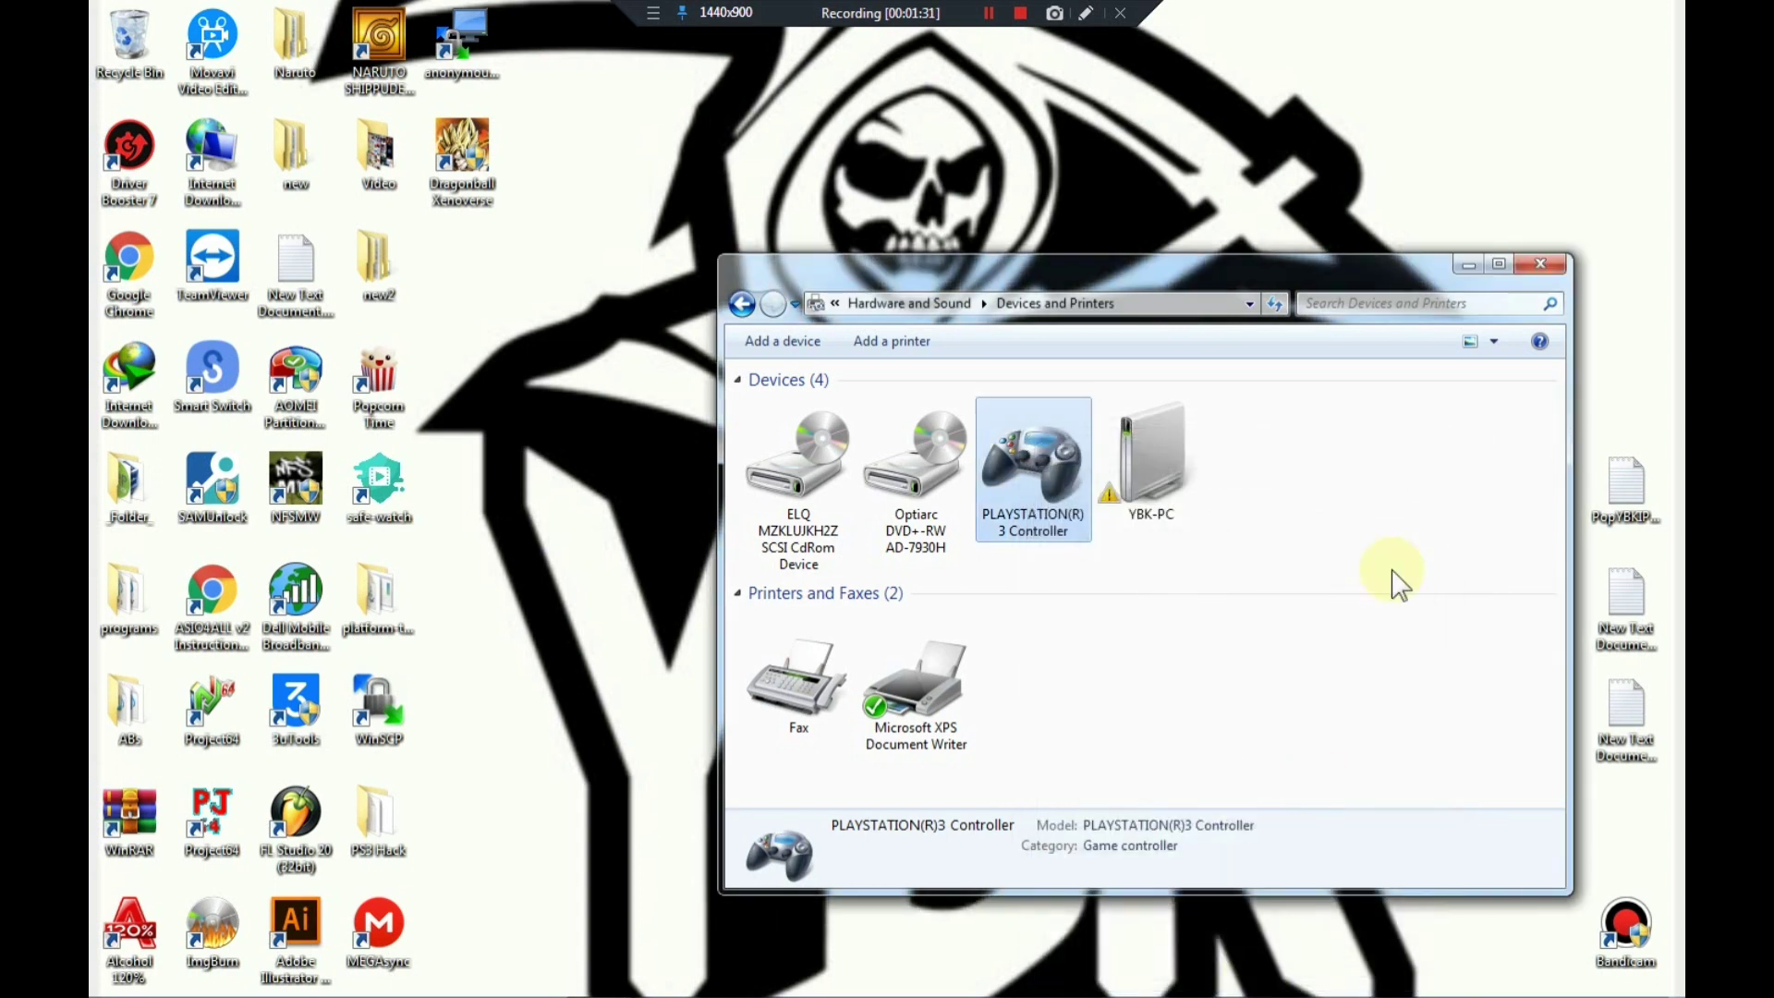
pyautogui.click(1524, 262)
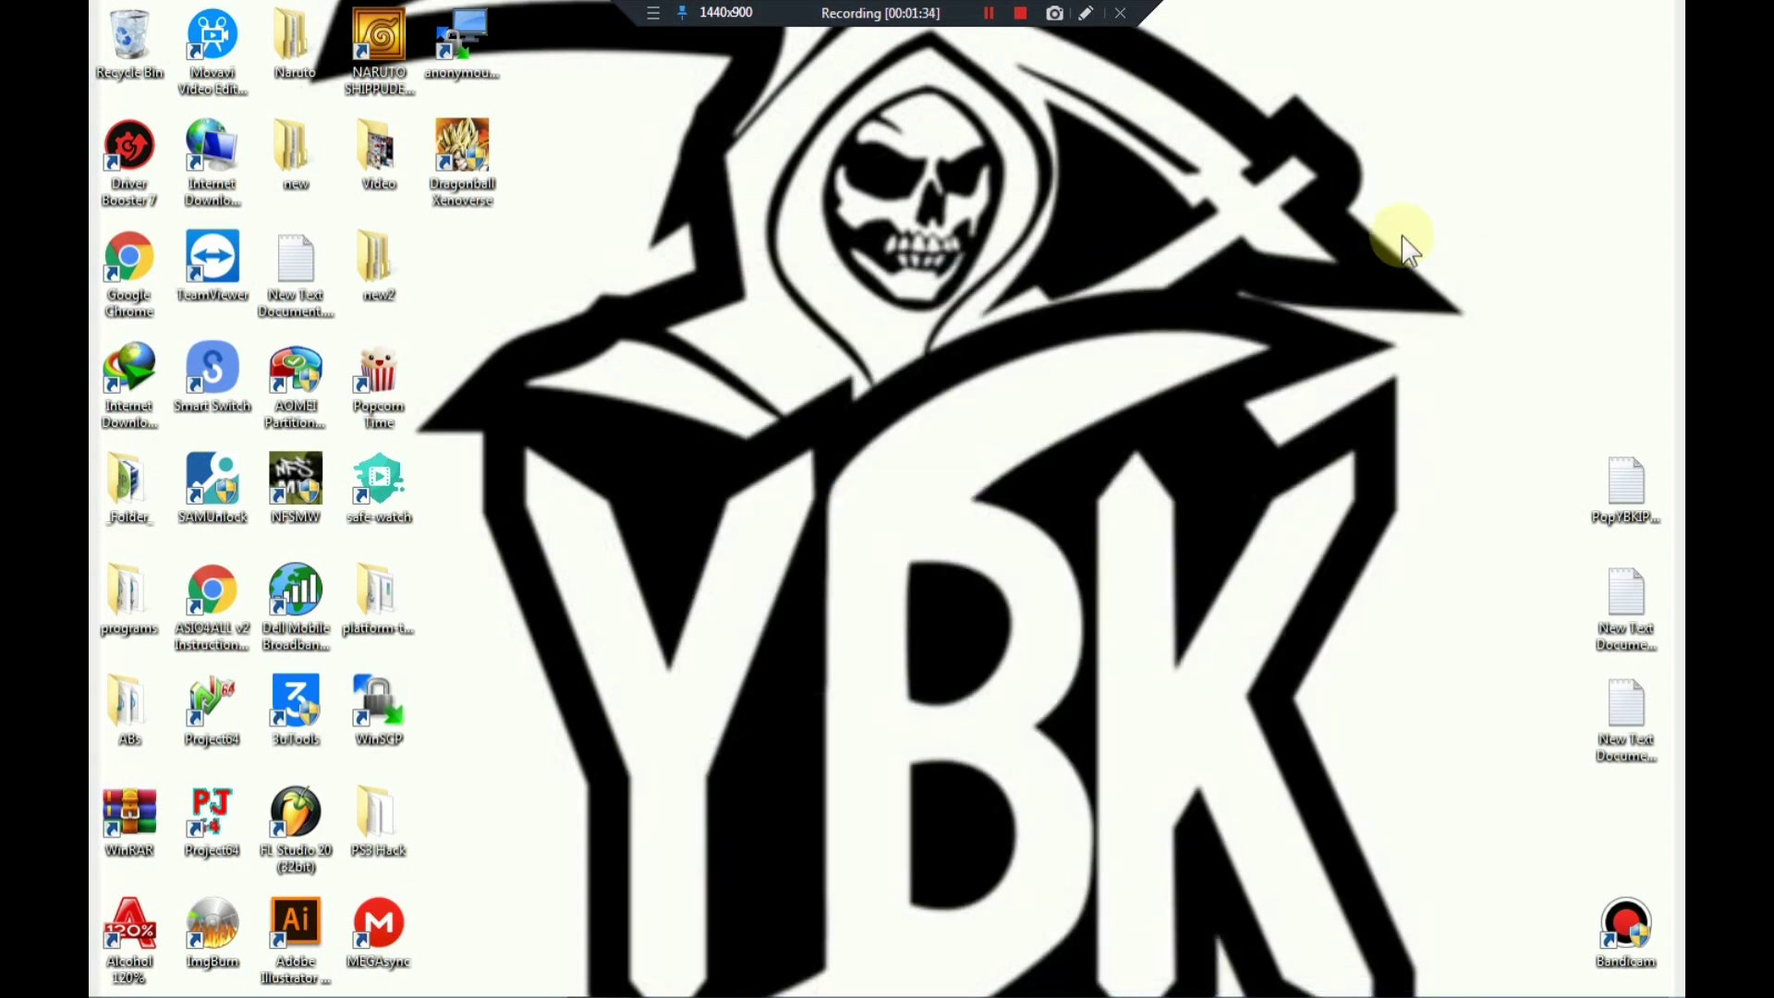
# Step: Switch to Chrome and download SCP-DS-Driver-Package-1.2.0.160 from MediaFire through its bookmarked link, skipping the ad
pyautogui.moveTo(480, 991)
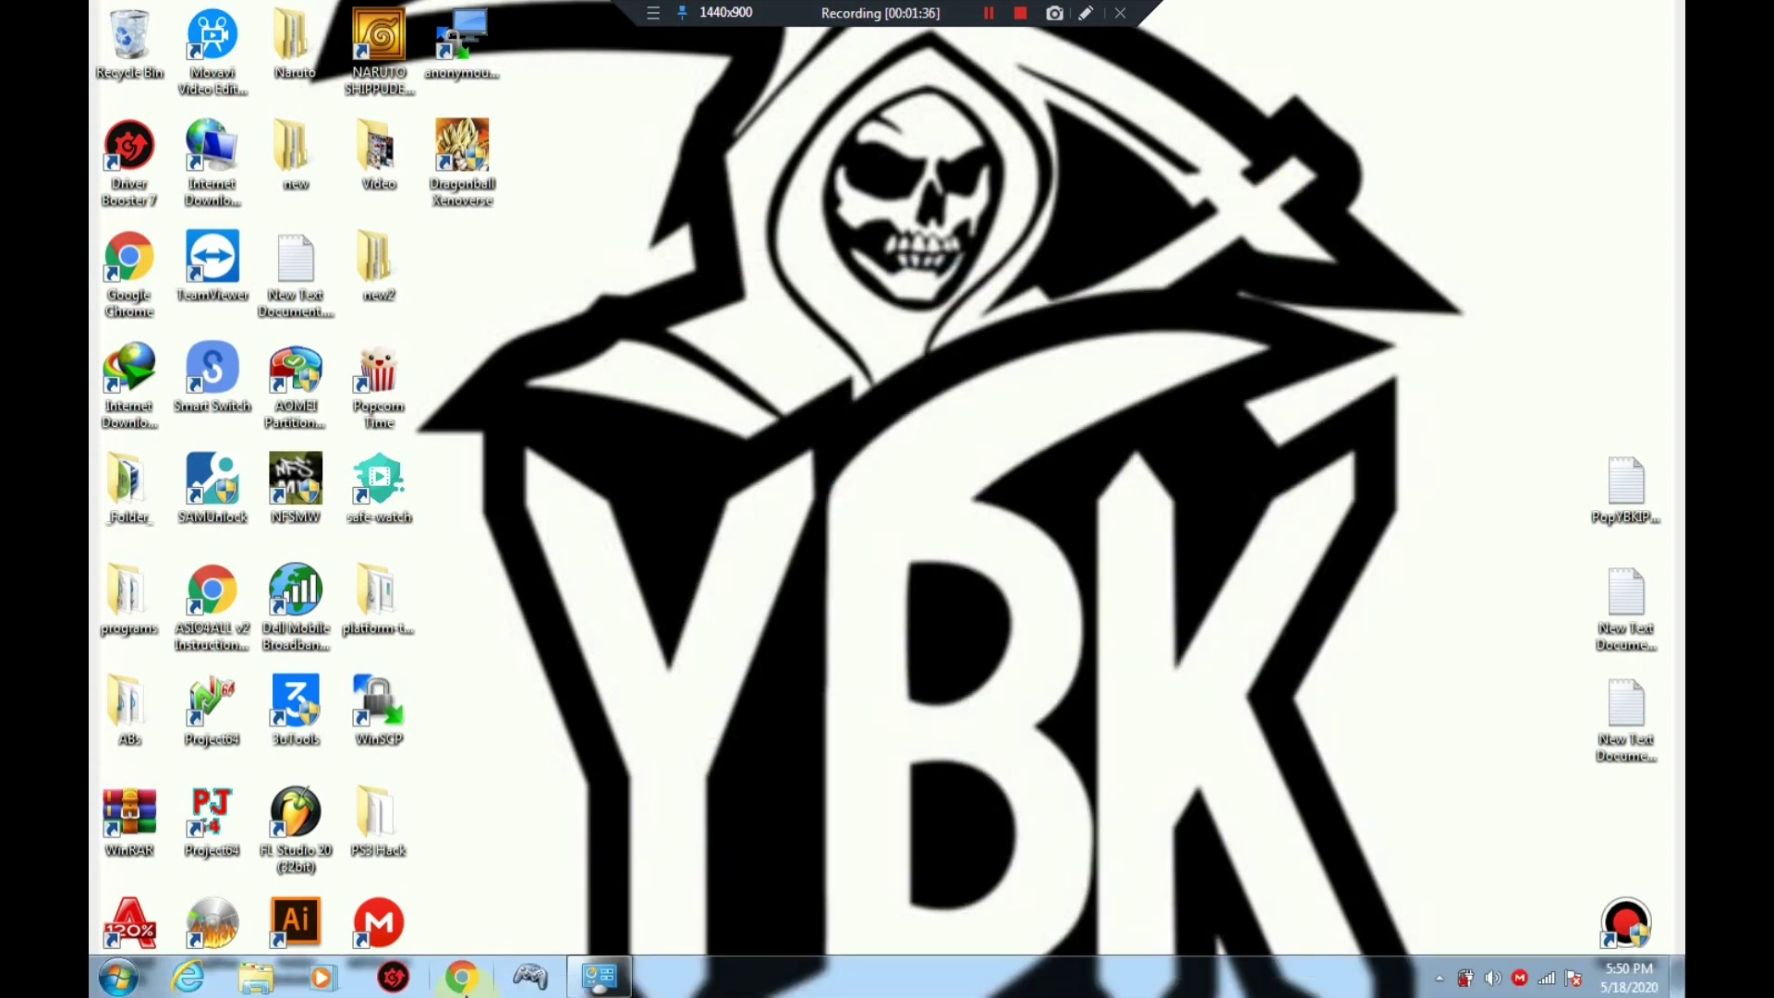
pyautogui.click(461, 977)
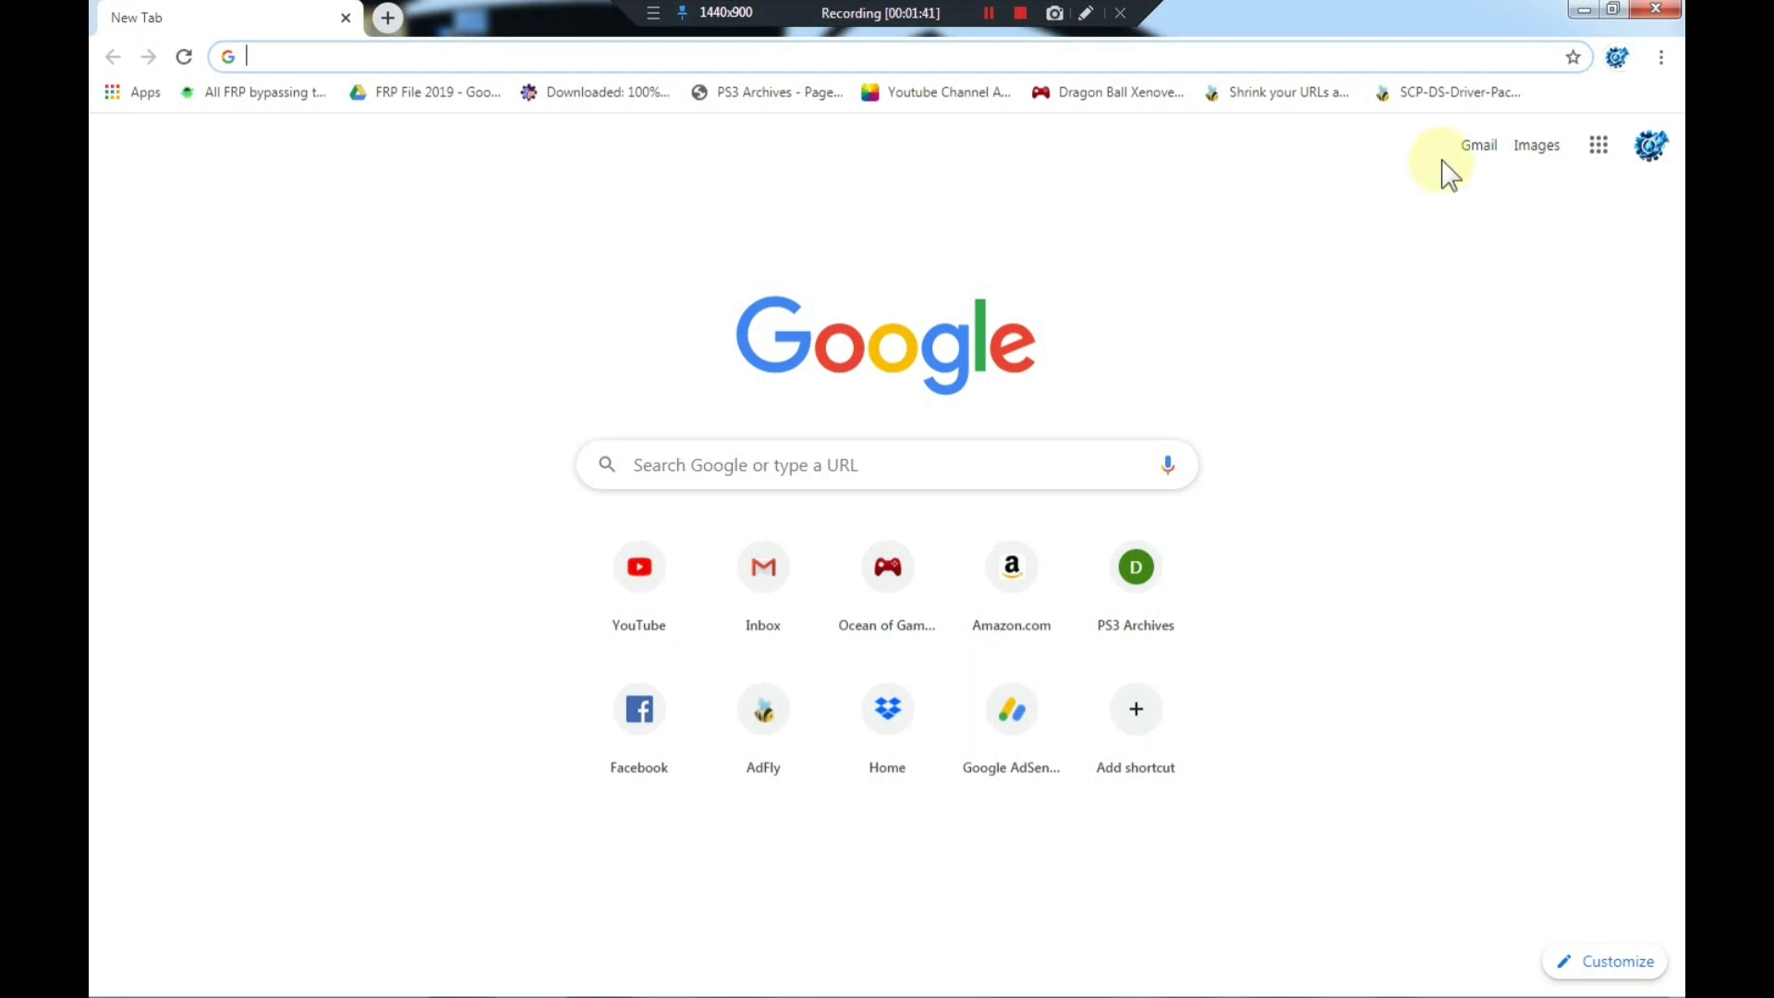
pyautogui.click(1446, 92)
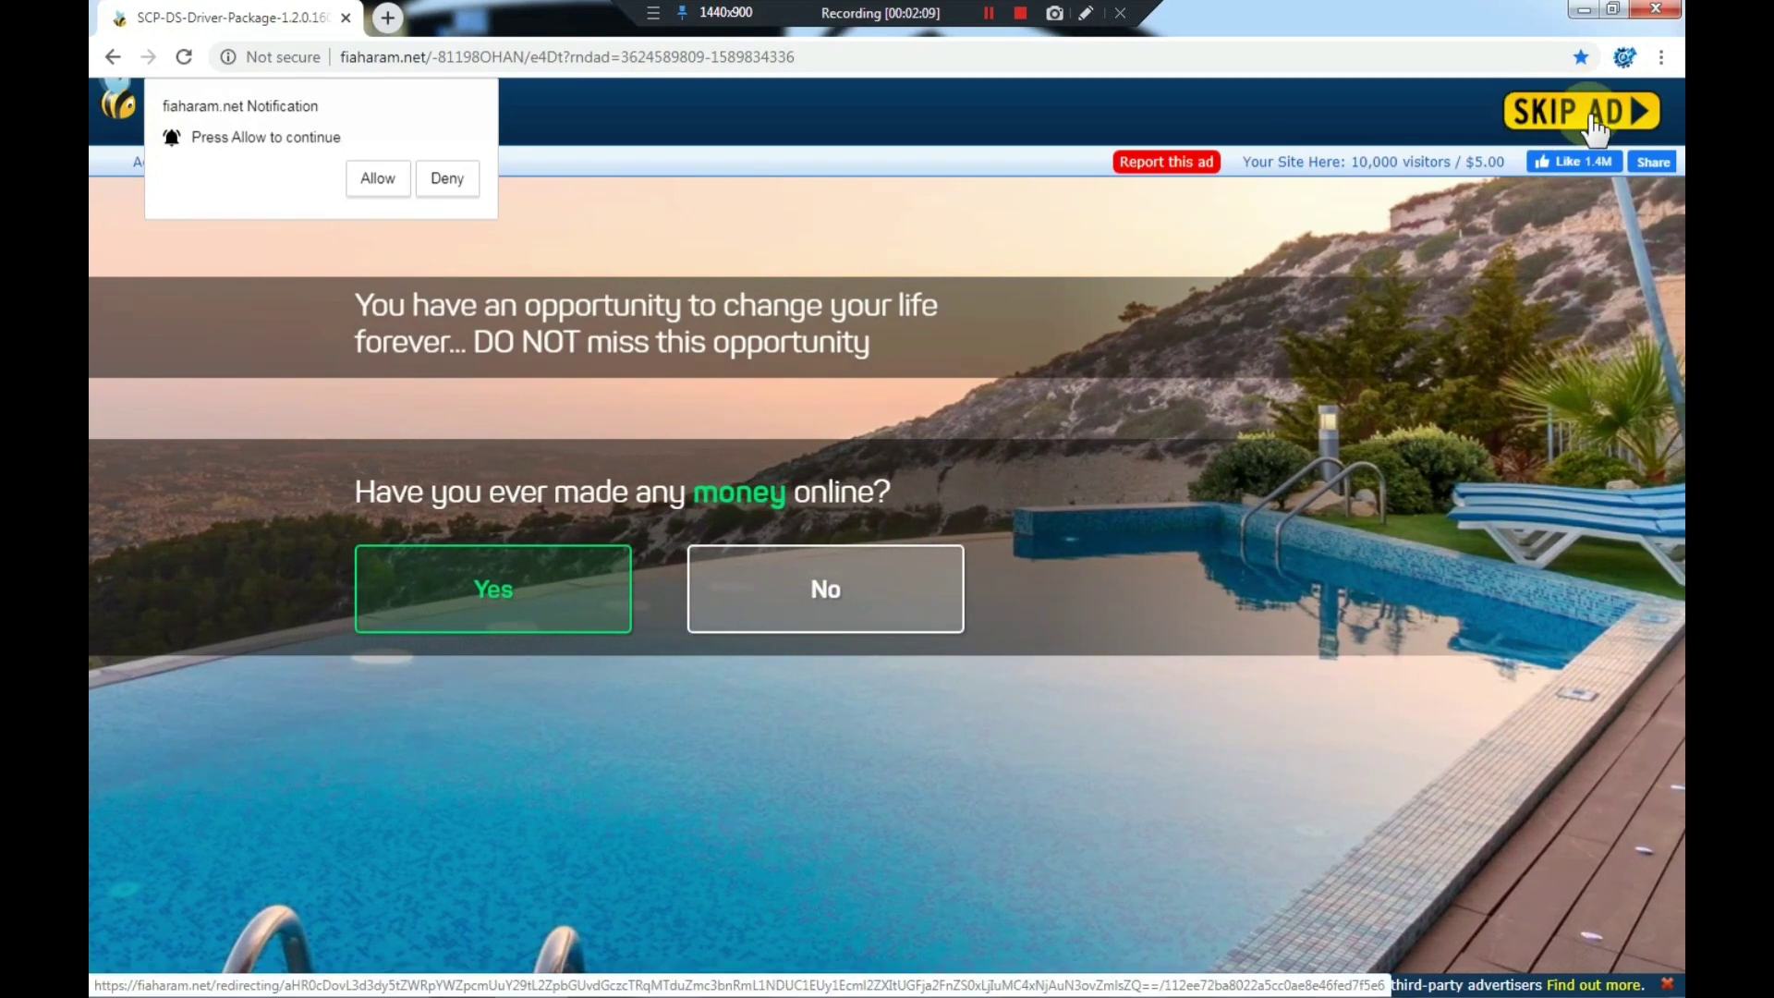
pyautogui.click(1595, 128)
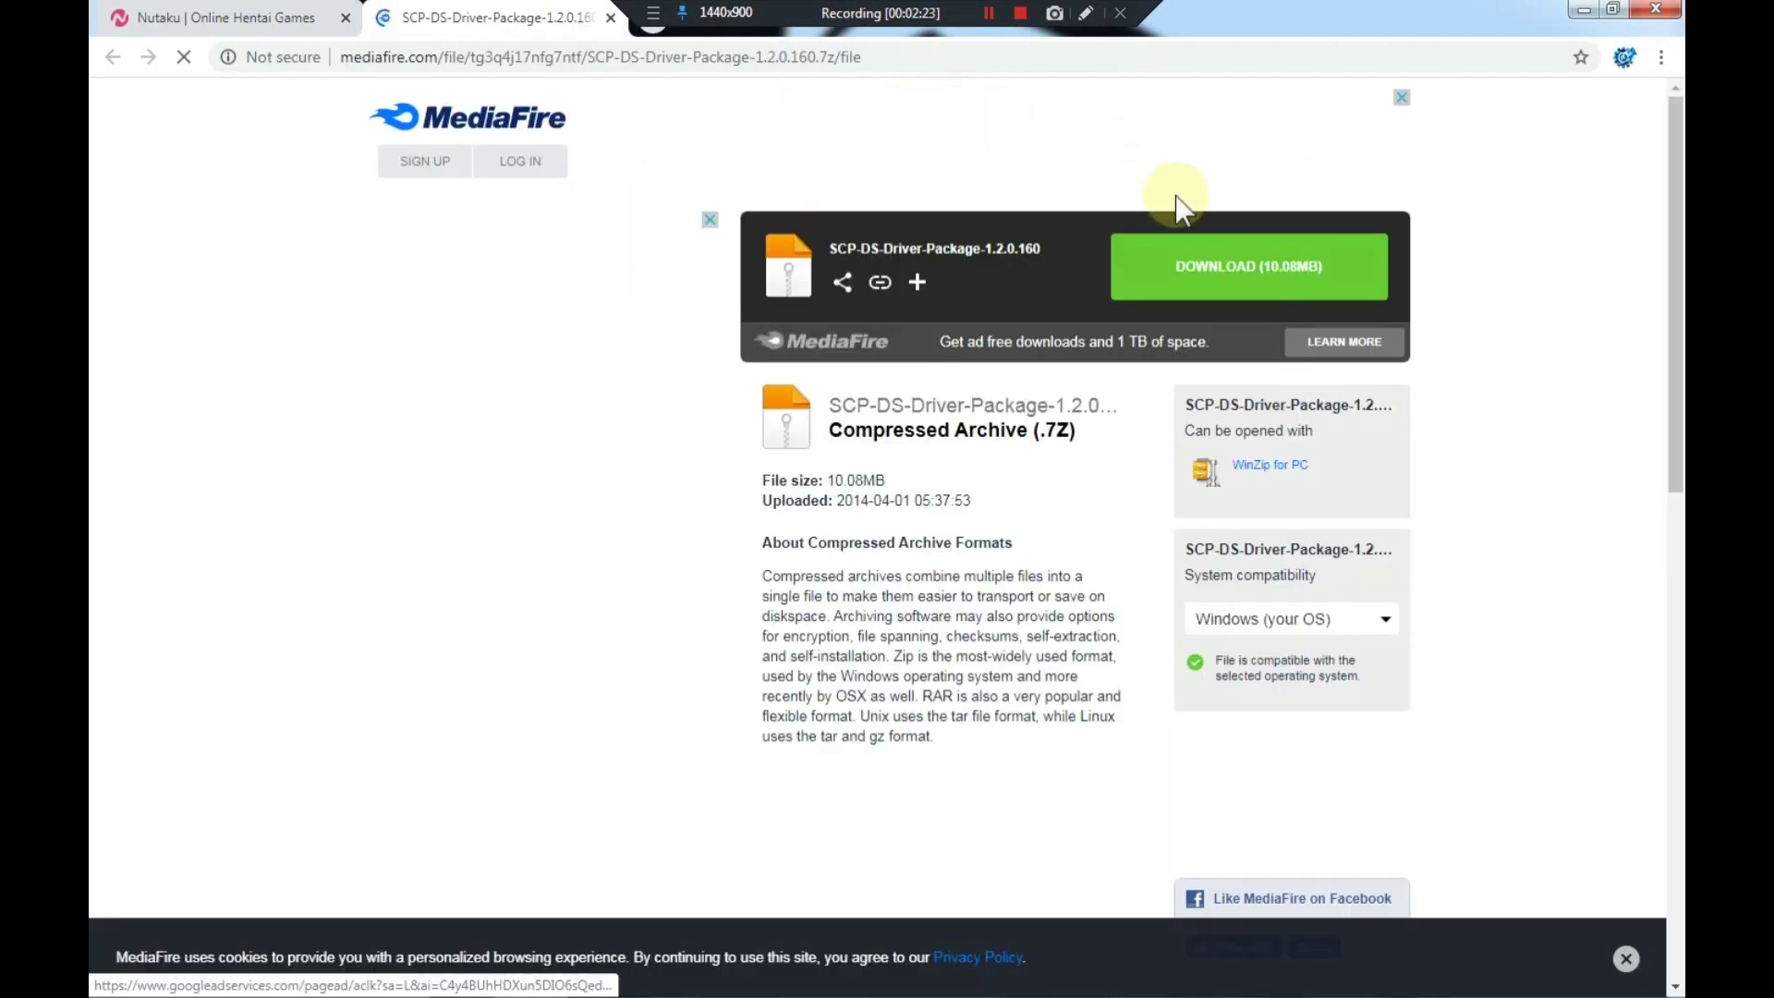
pyautogui.click(1254, 294)
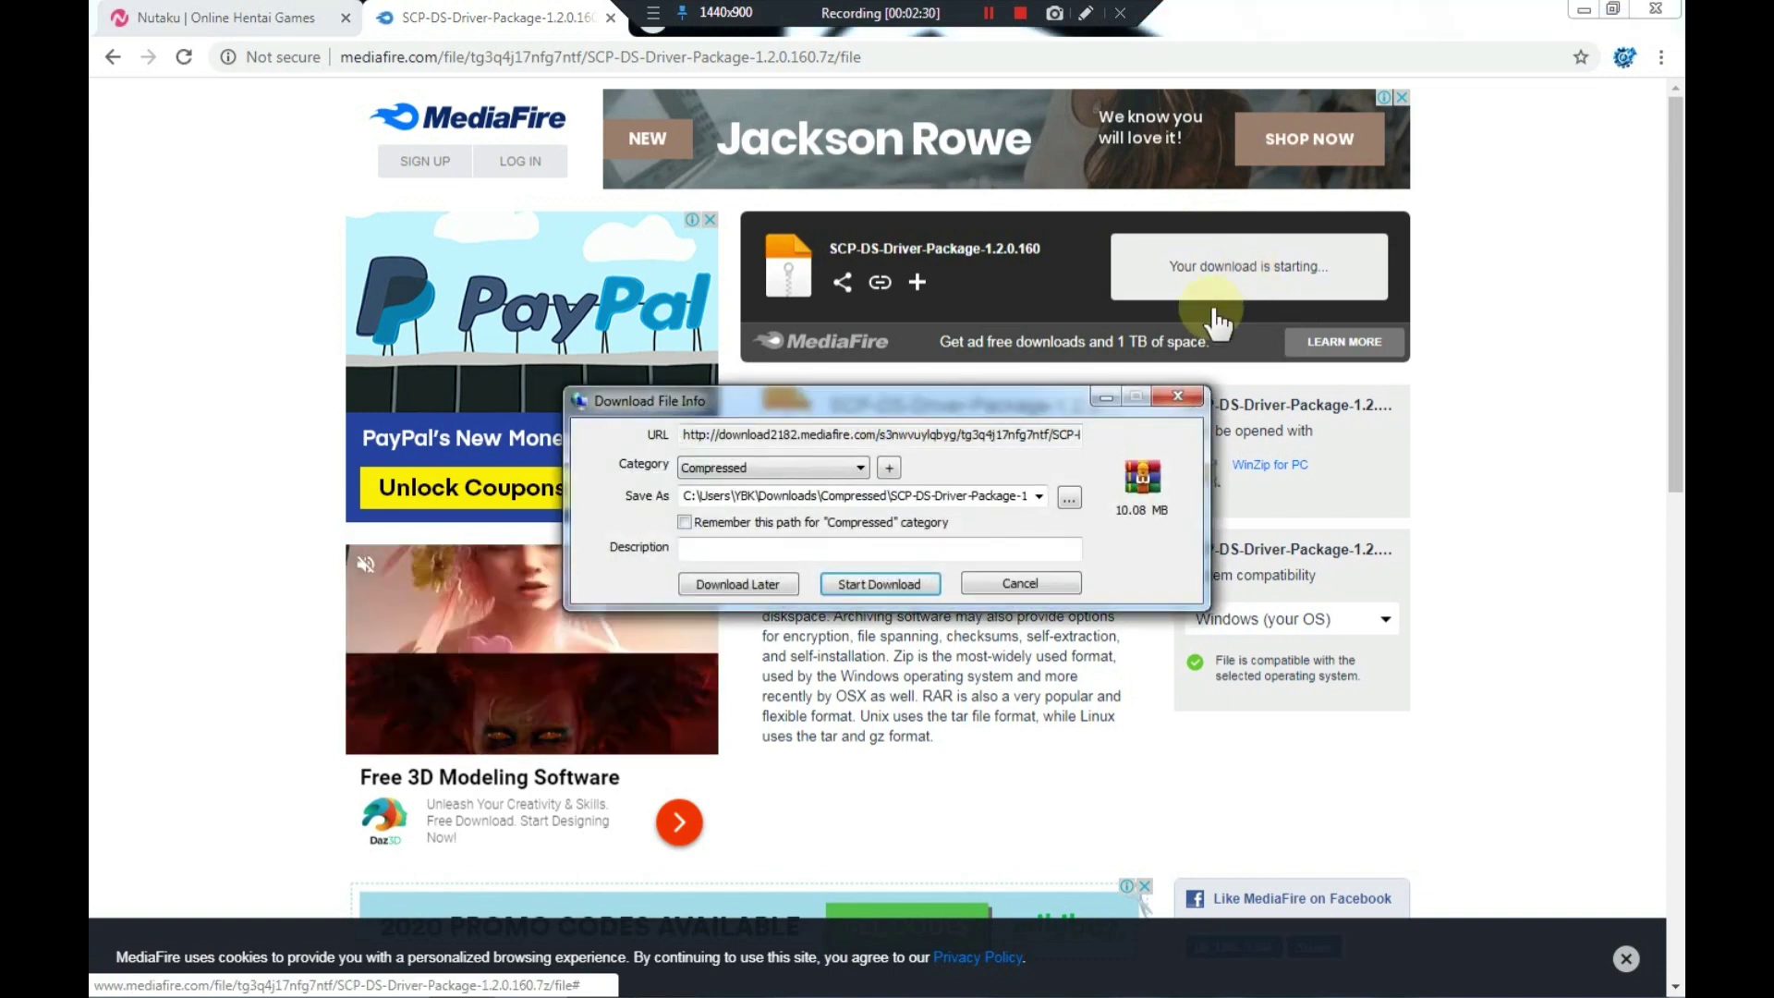
pyautogui.click(883, 586)
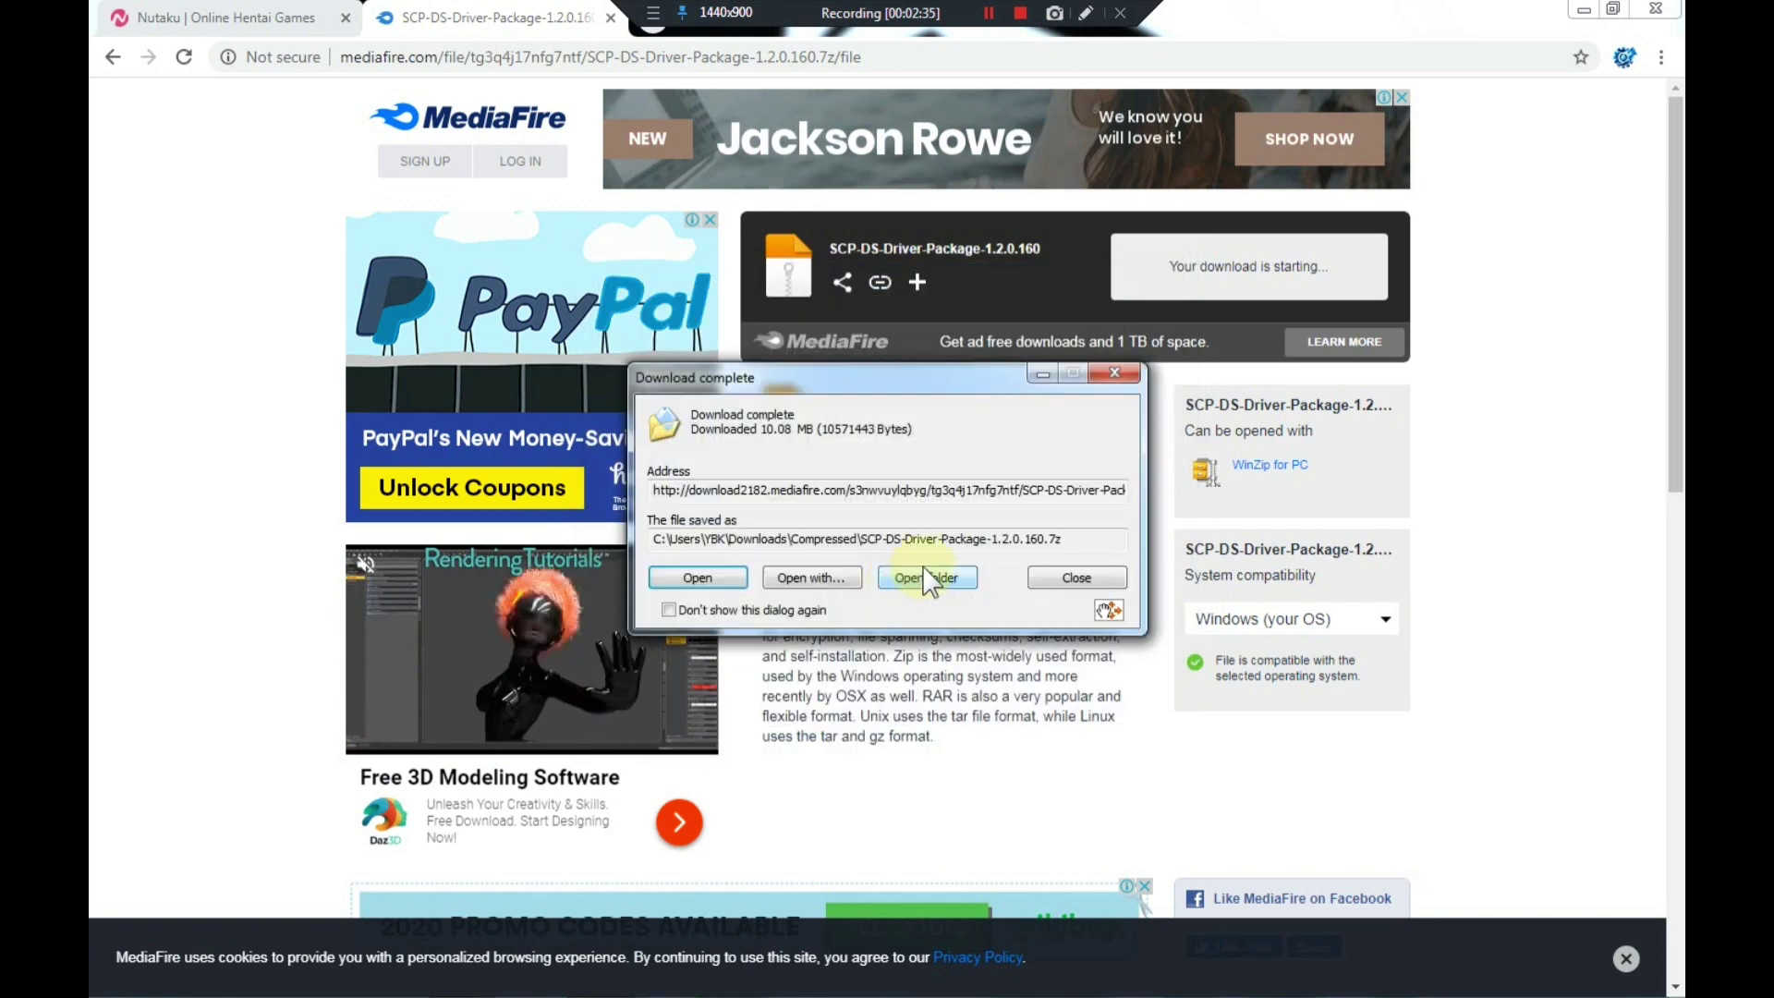
# Step: Try to extract the downloaded SCP-DS-Driver-Package-1.2.0.160.7z archive to its default folder, cancelling at the file replacement prompt and closing the archive
pyautogui.click(708, 579)
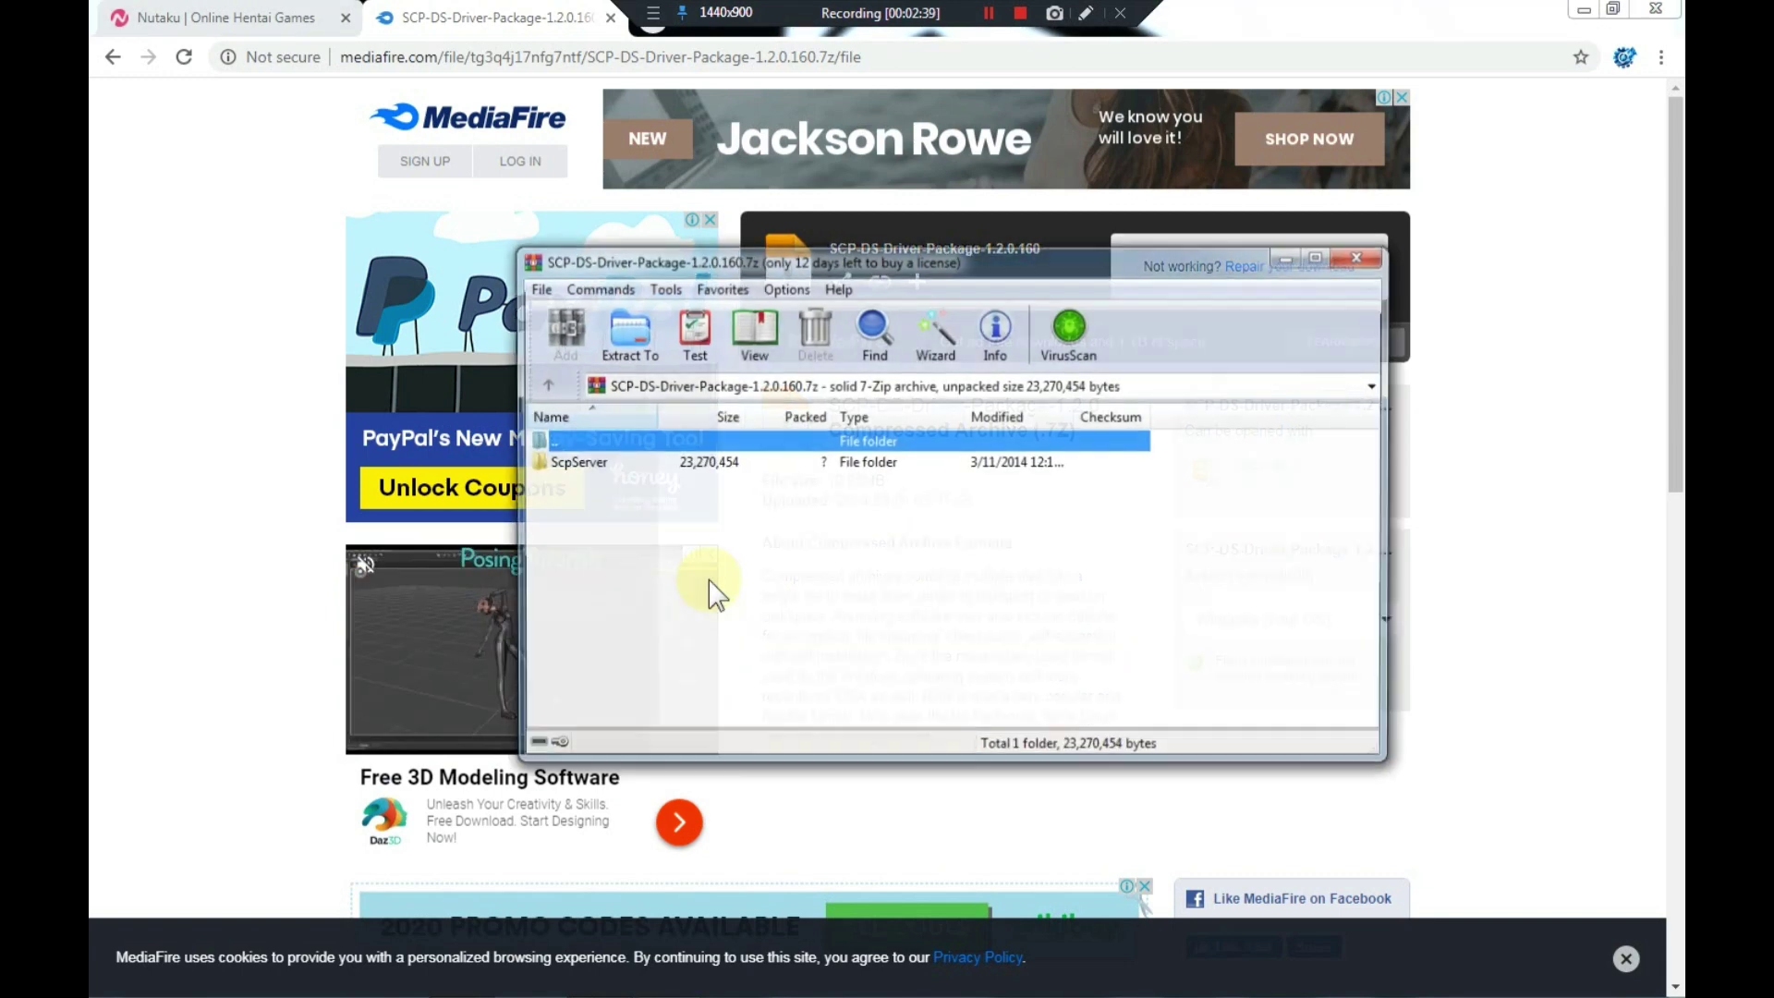
pyautogui.click(629, 361)
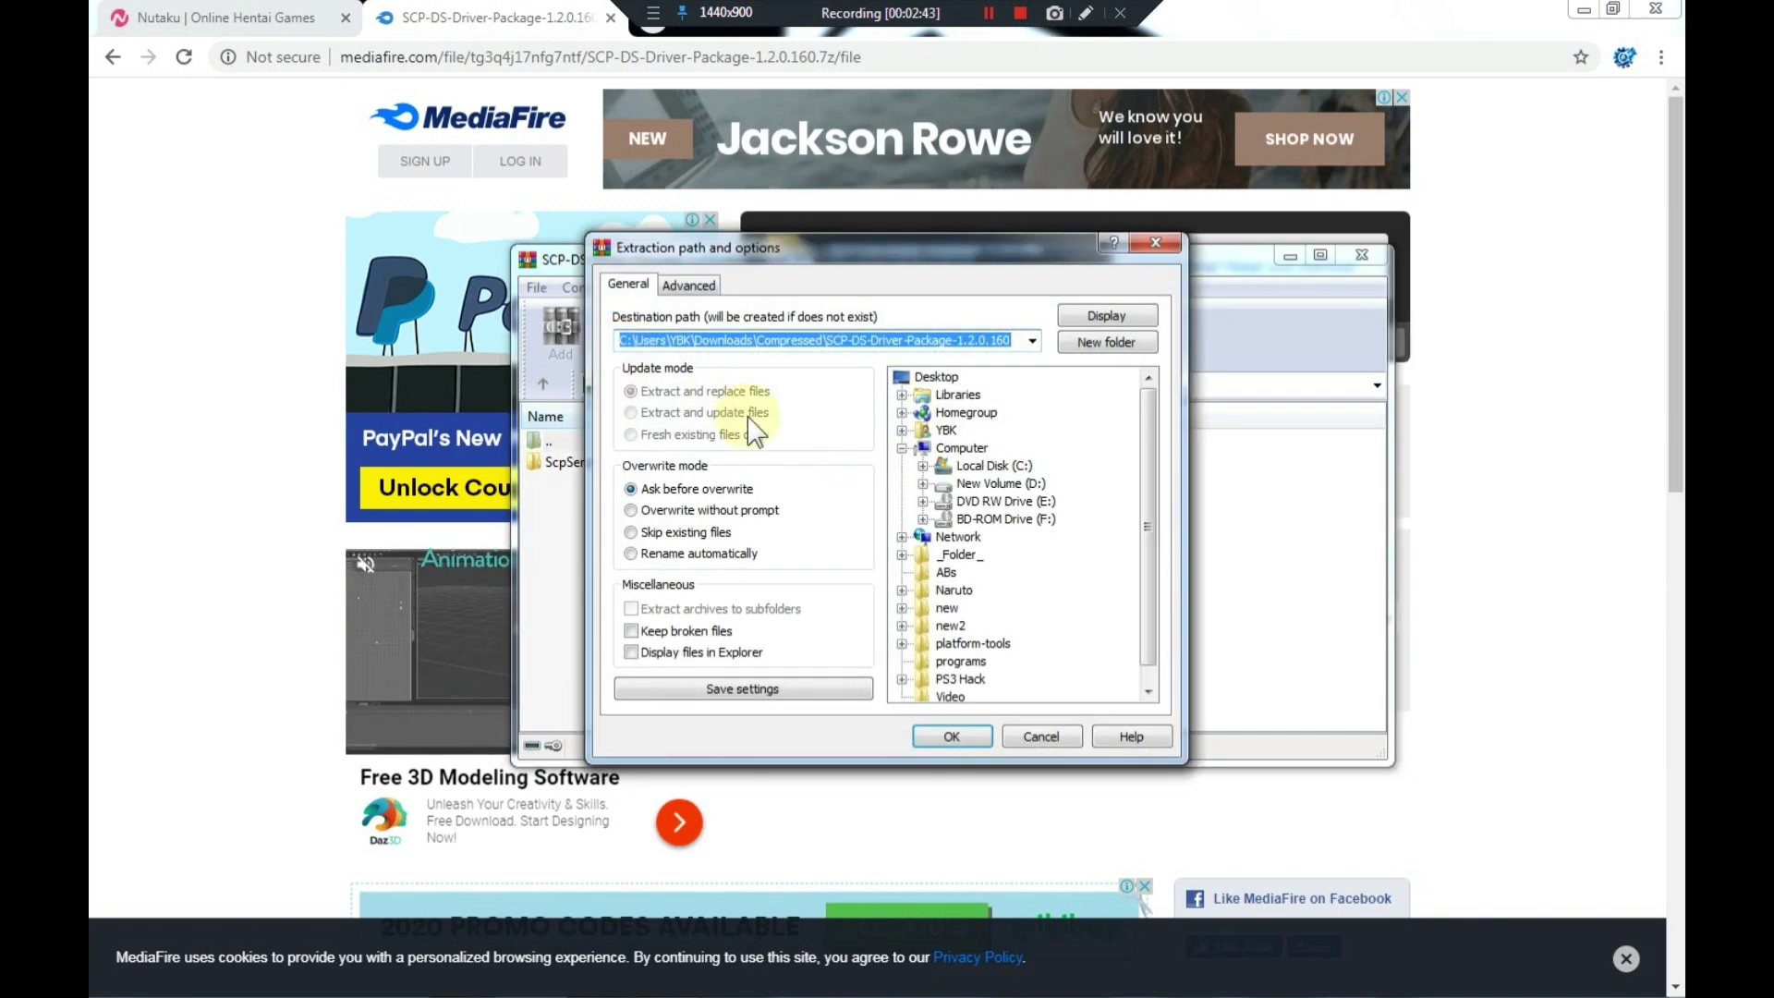
pyautogui.click(951, 736)
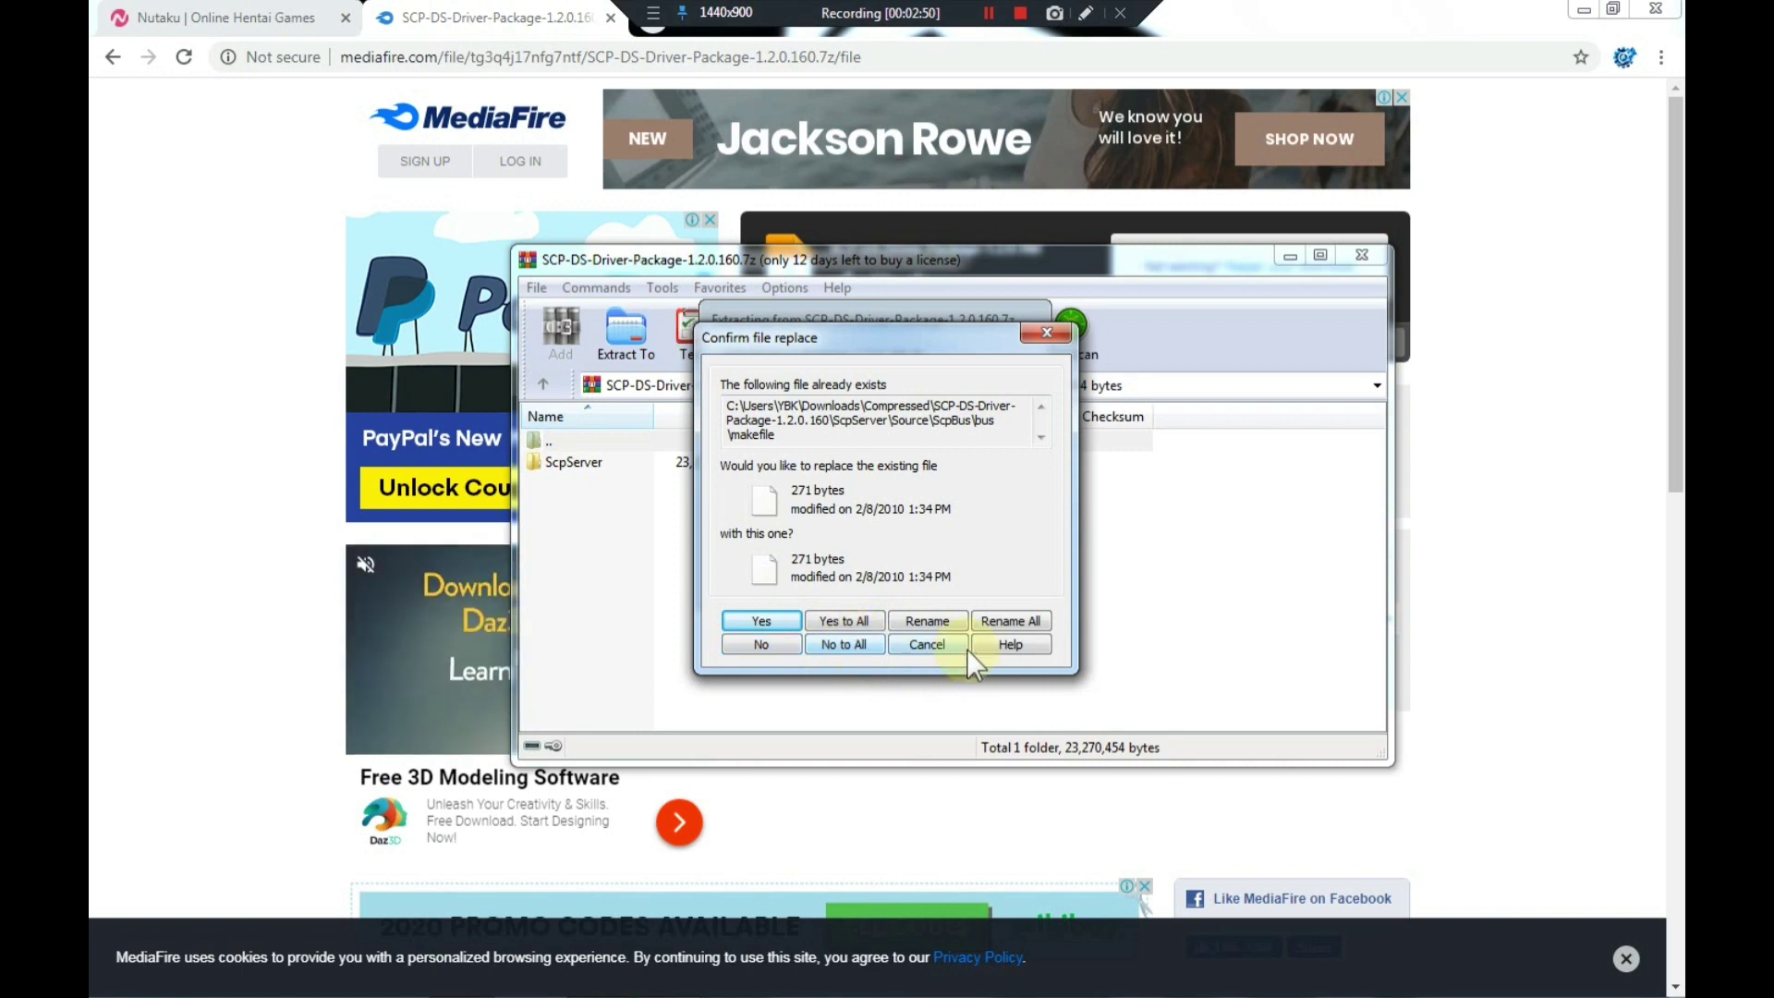
pyautogui.click(927, 645)
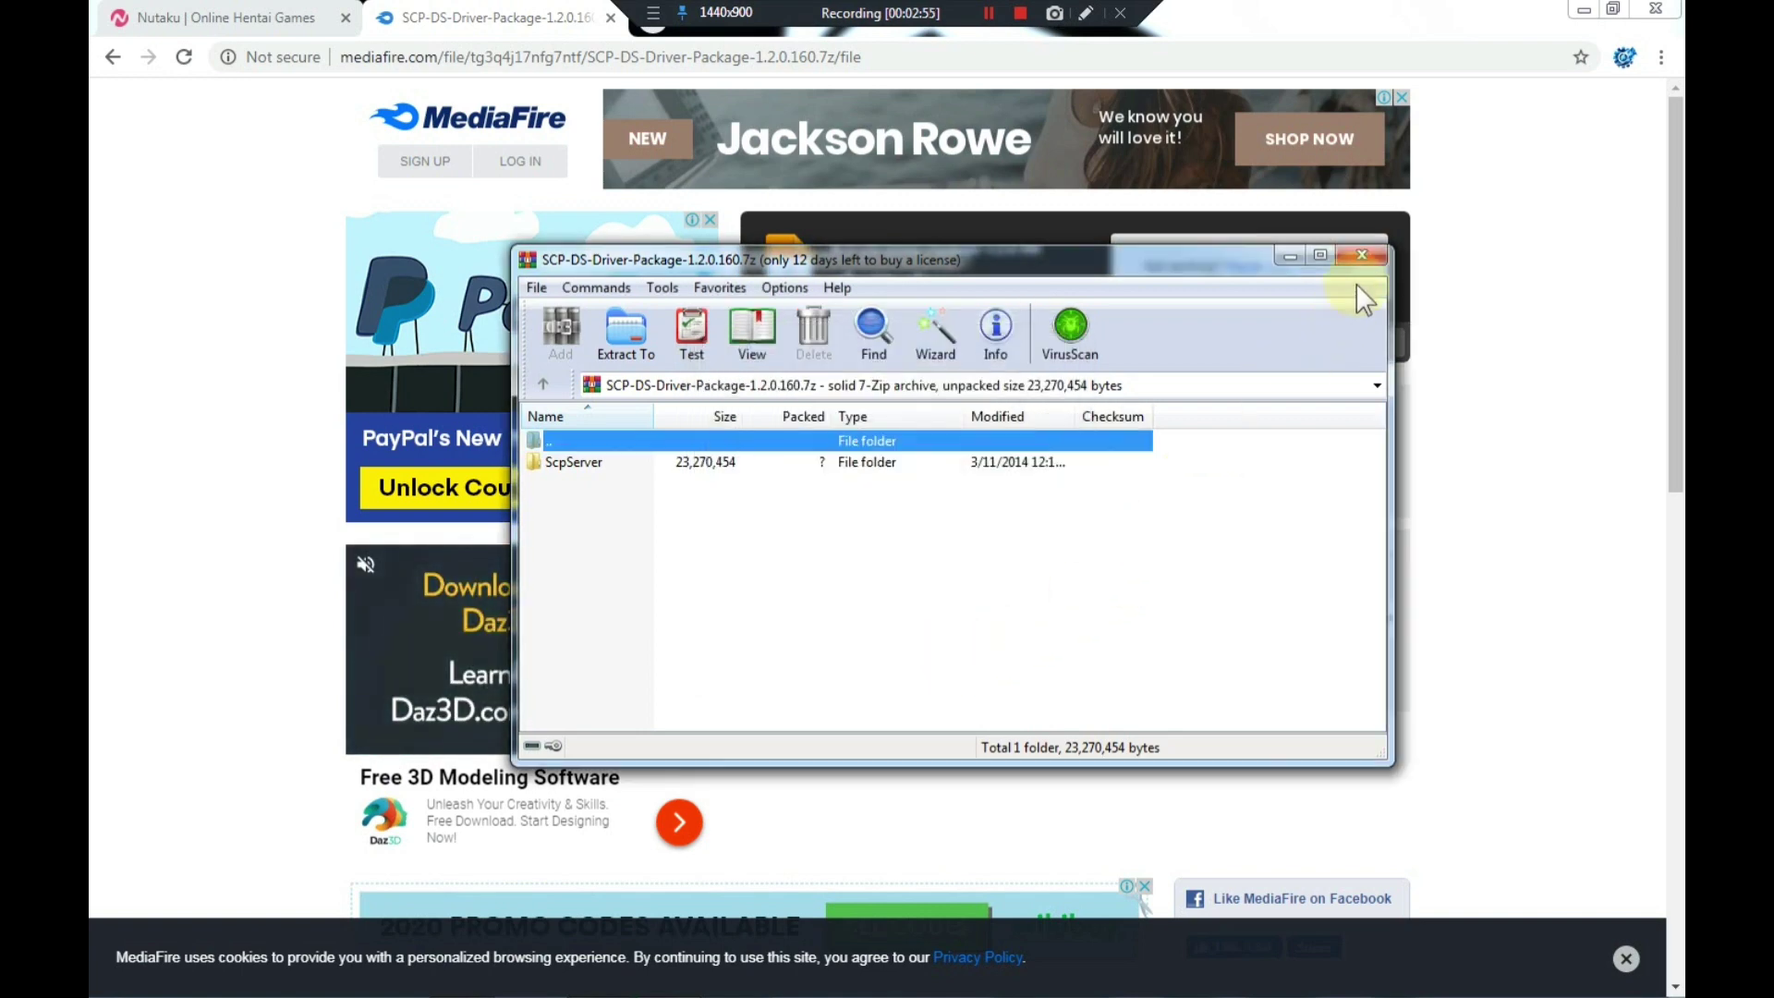
pyautogui.click(1364, 259)
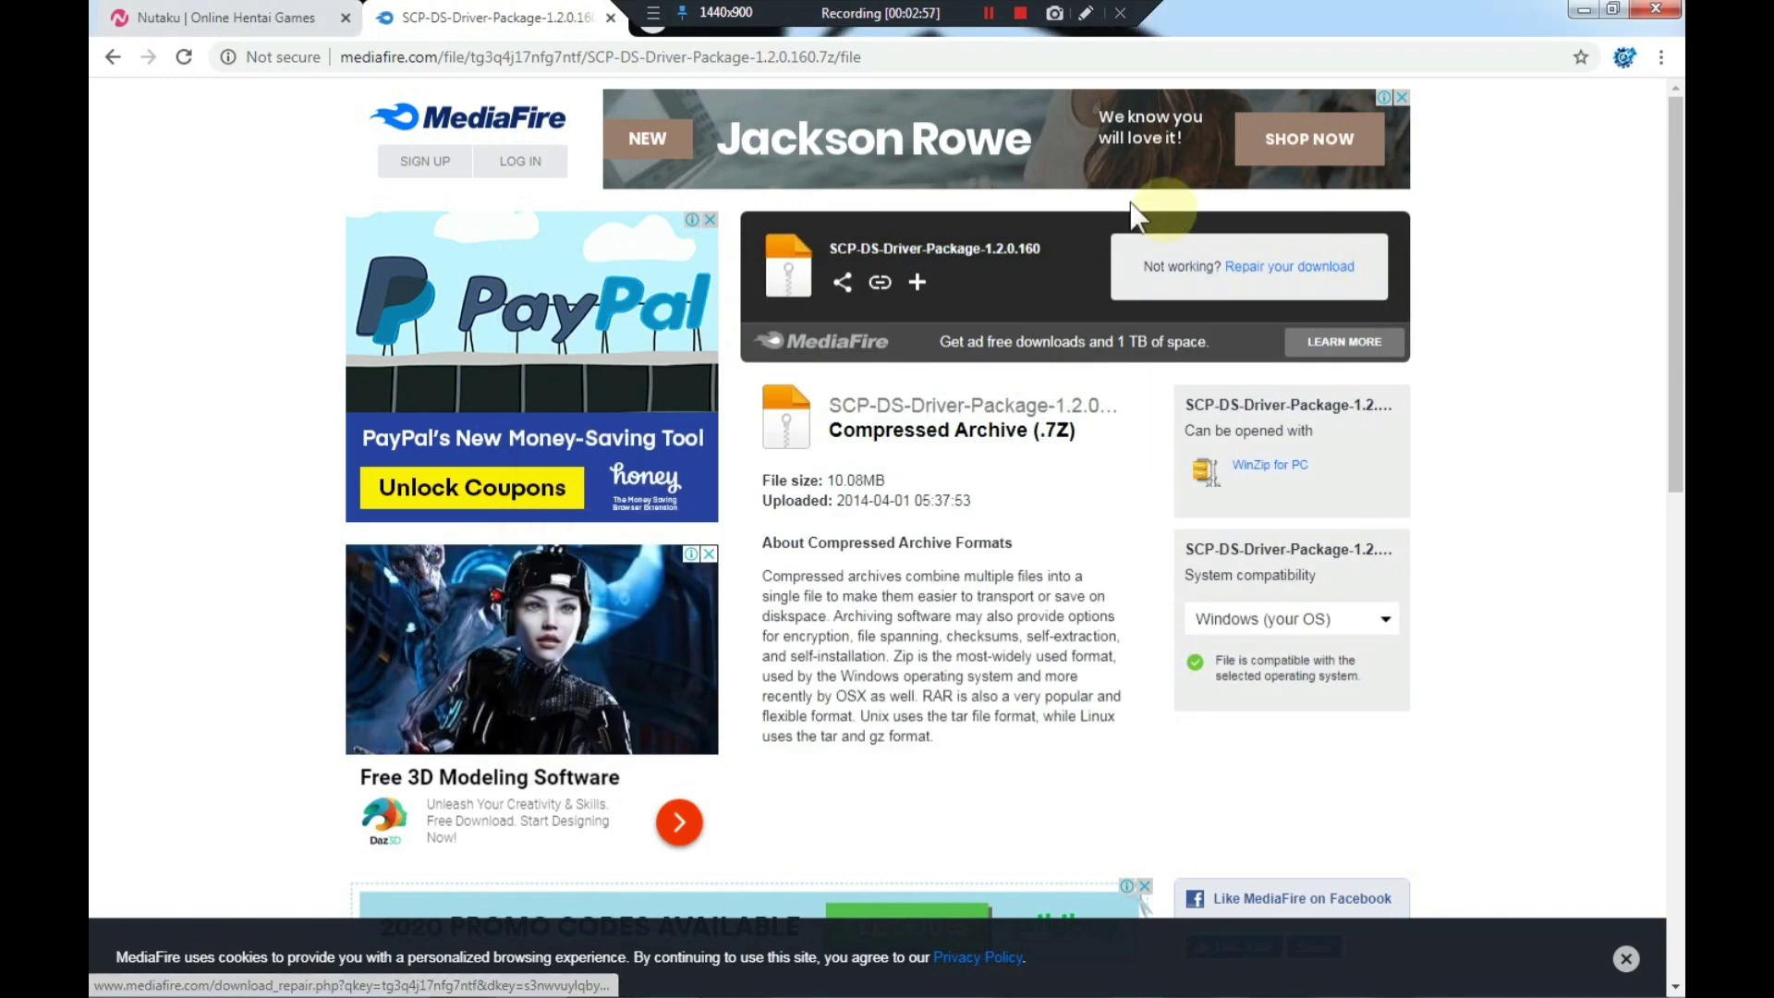
# Step: Replace the ad and MediaFire pages with the bookmarked Xbox 360 Controller Emulator site, skipping its ad, and download the version for 32-bit games
pyautogui.click(346, 17)
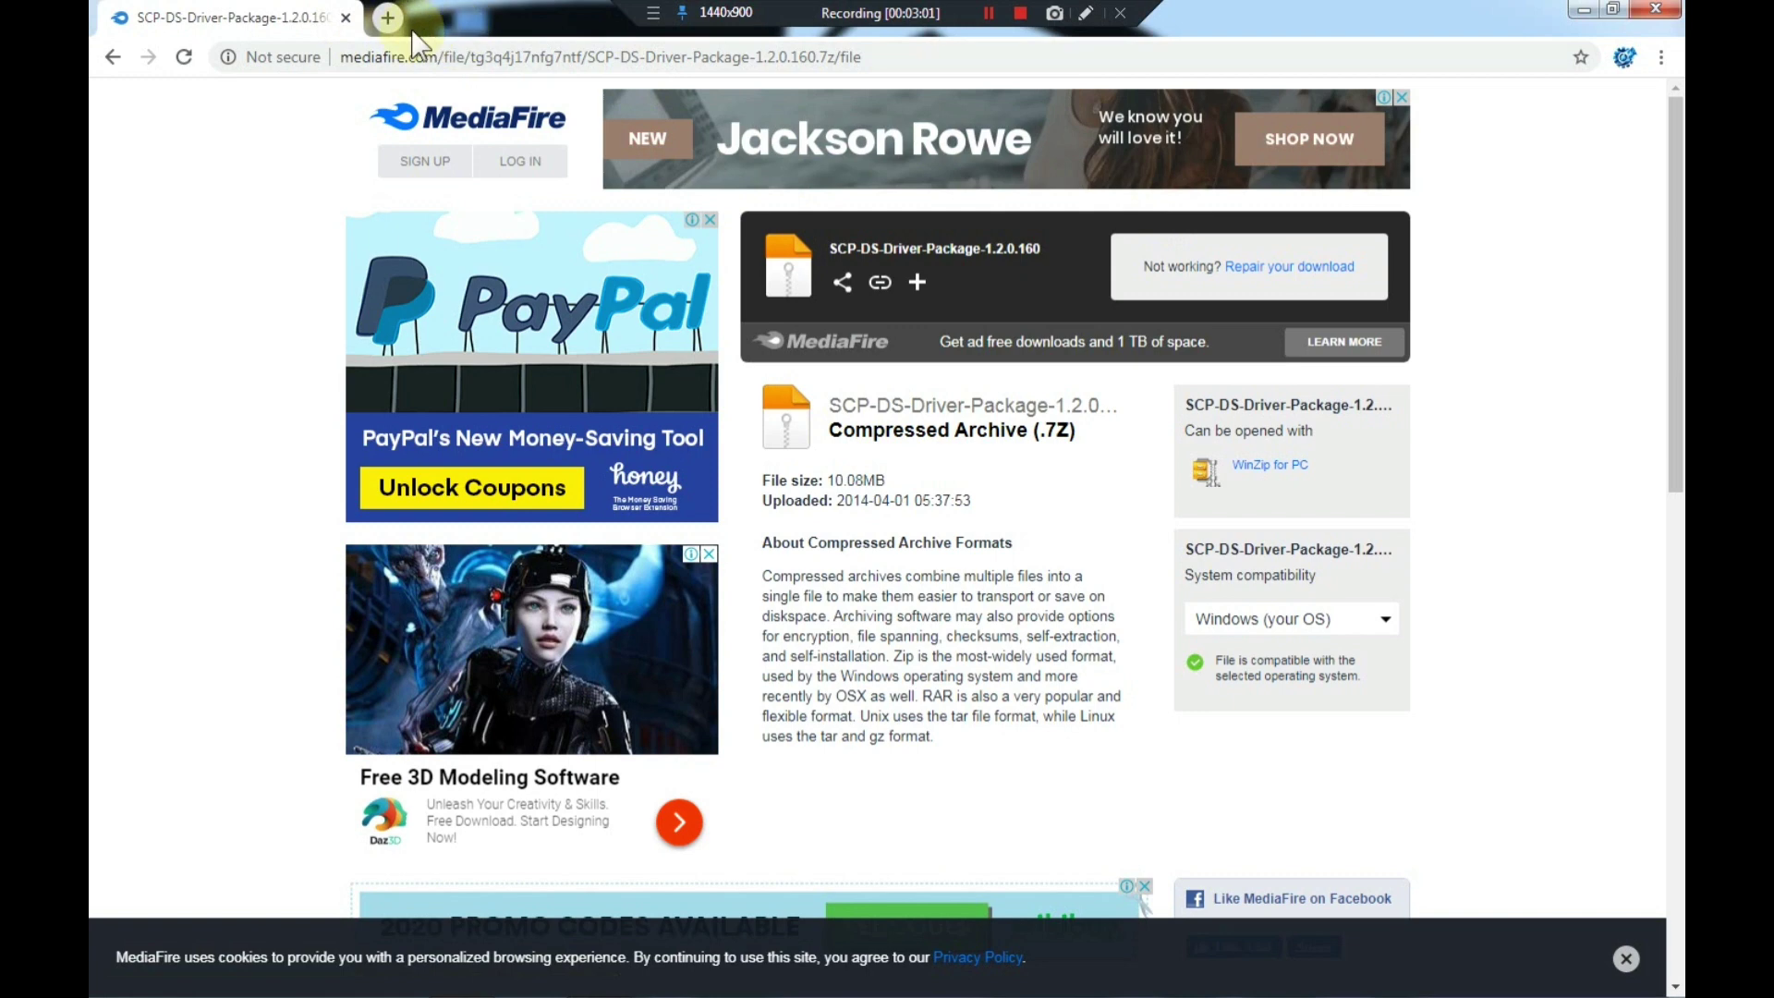
pyautogui.click(387, 18)
pyautogui.click(345, 17)
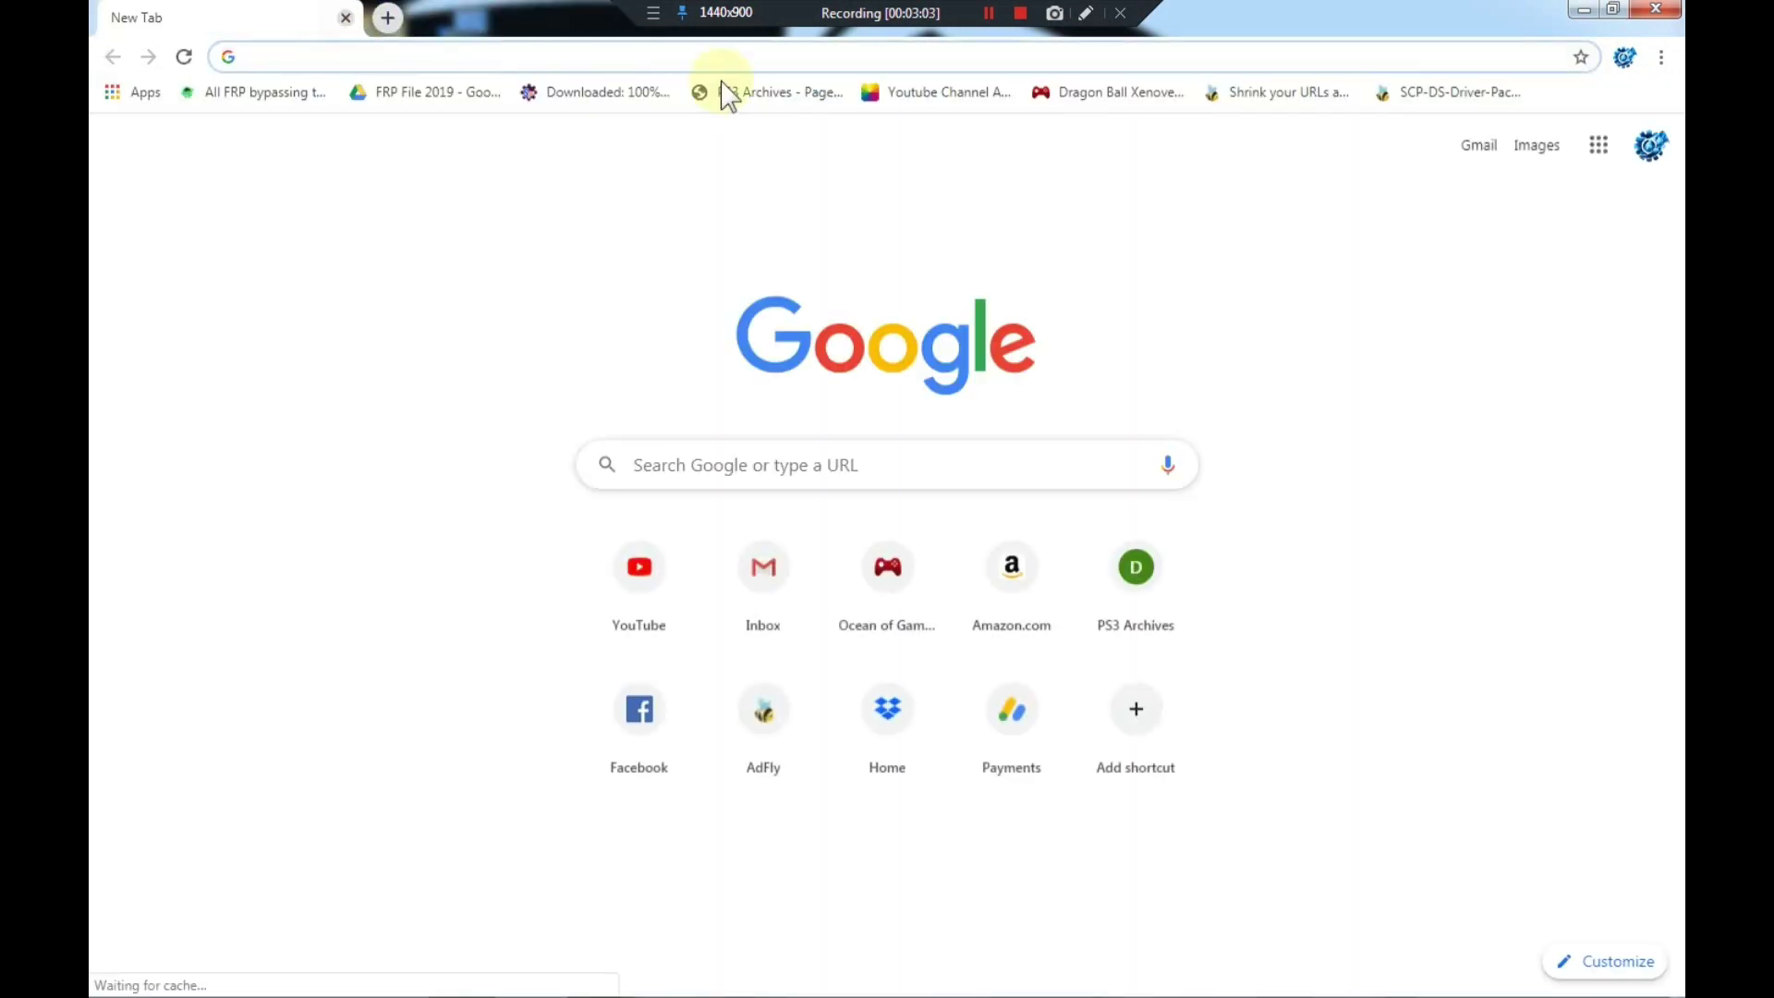
pyautogui.click(1295, 92)
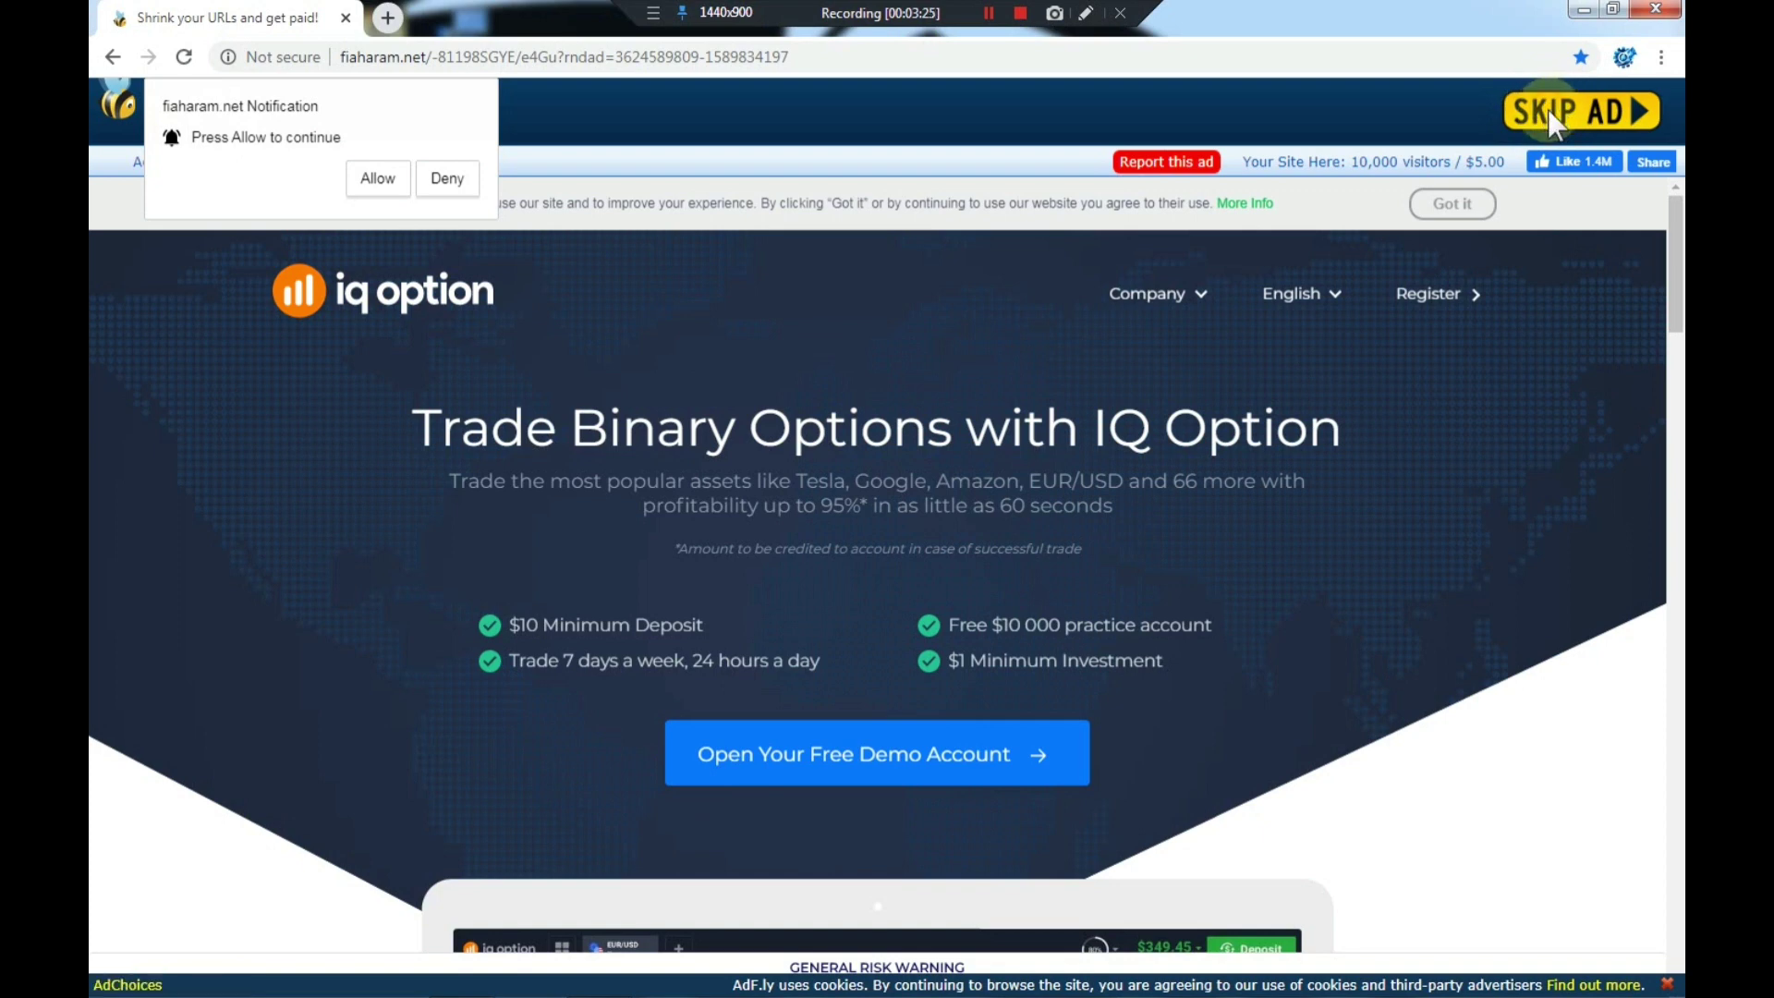
pyautogui.click(1548, 109)
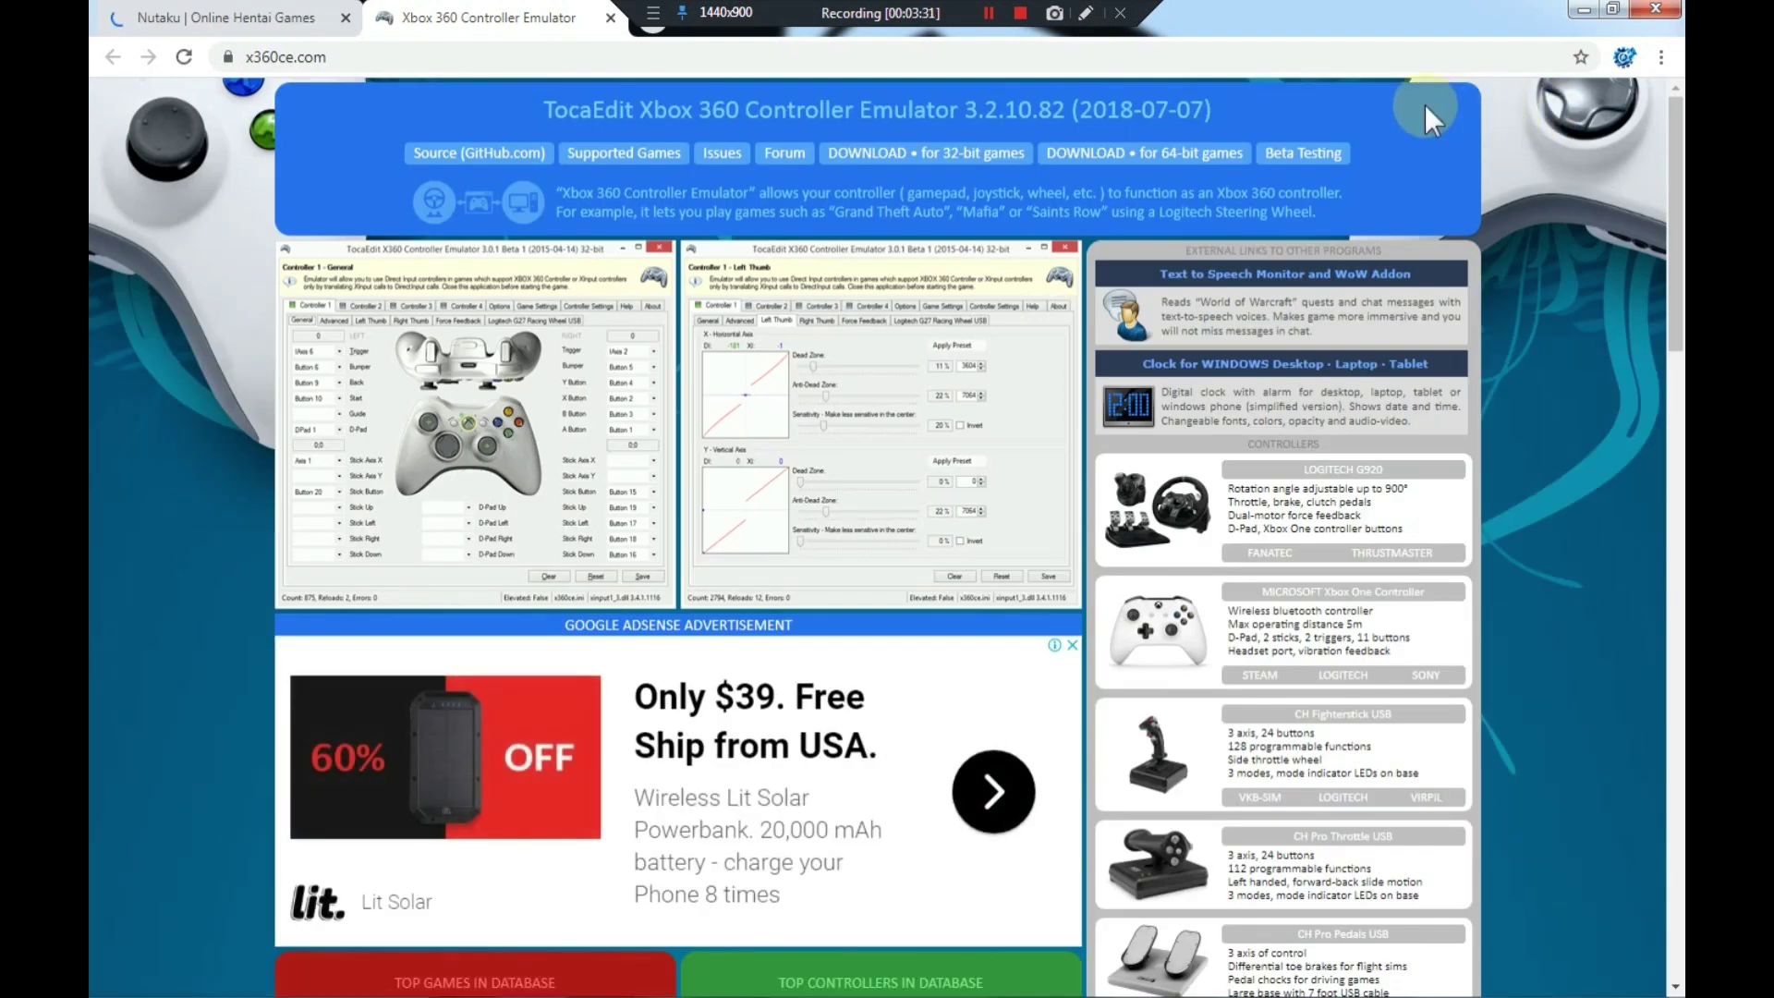
pyautogui.click(1083, 157)
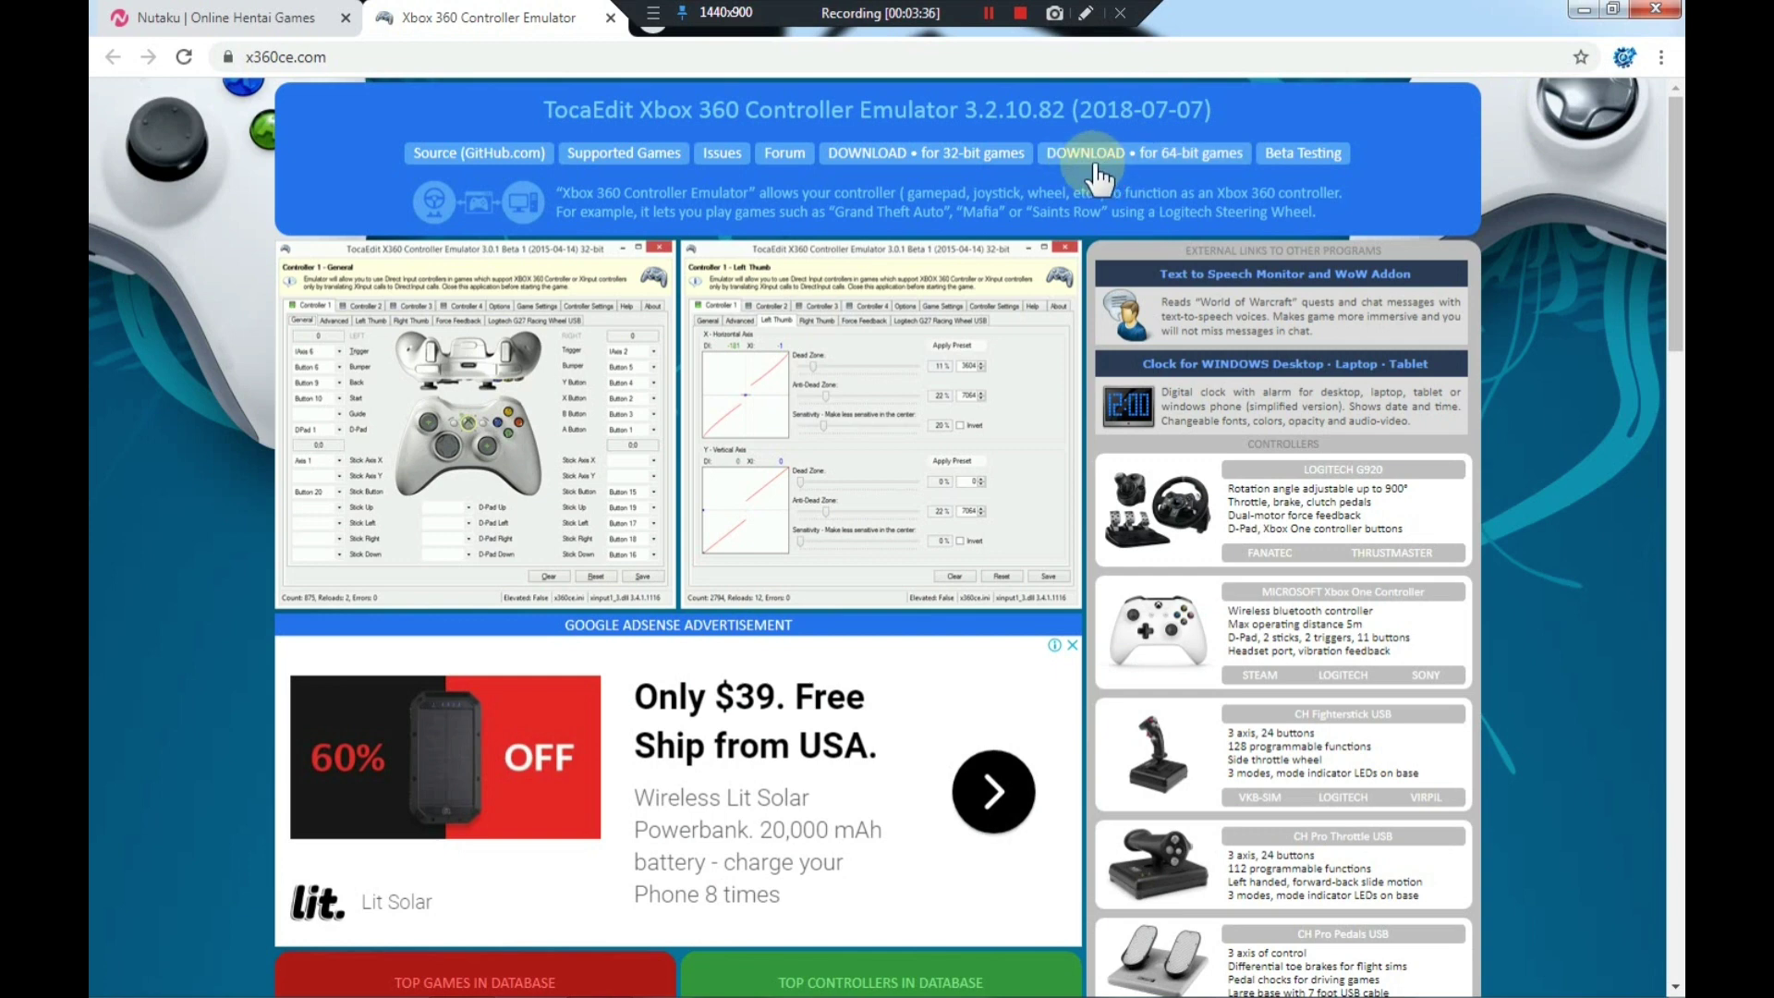
pyautogui.click(942, 171)
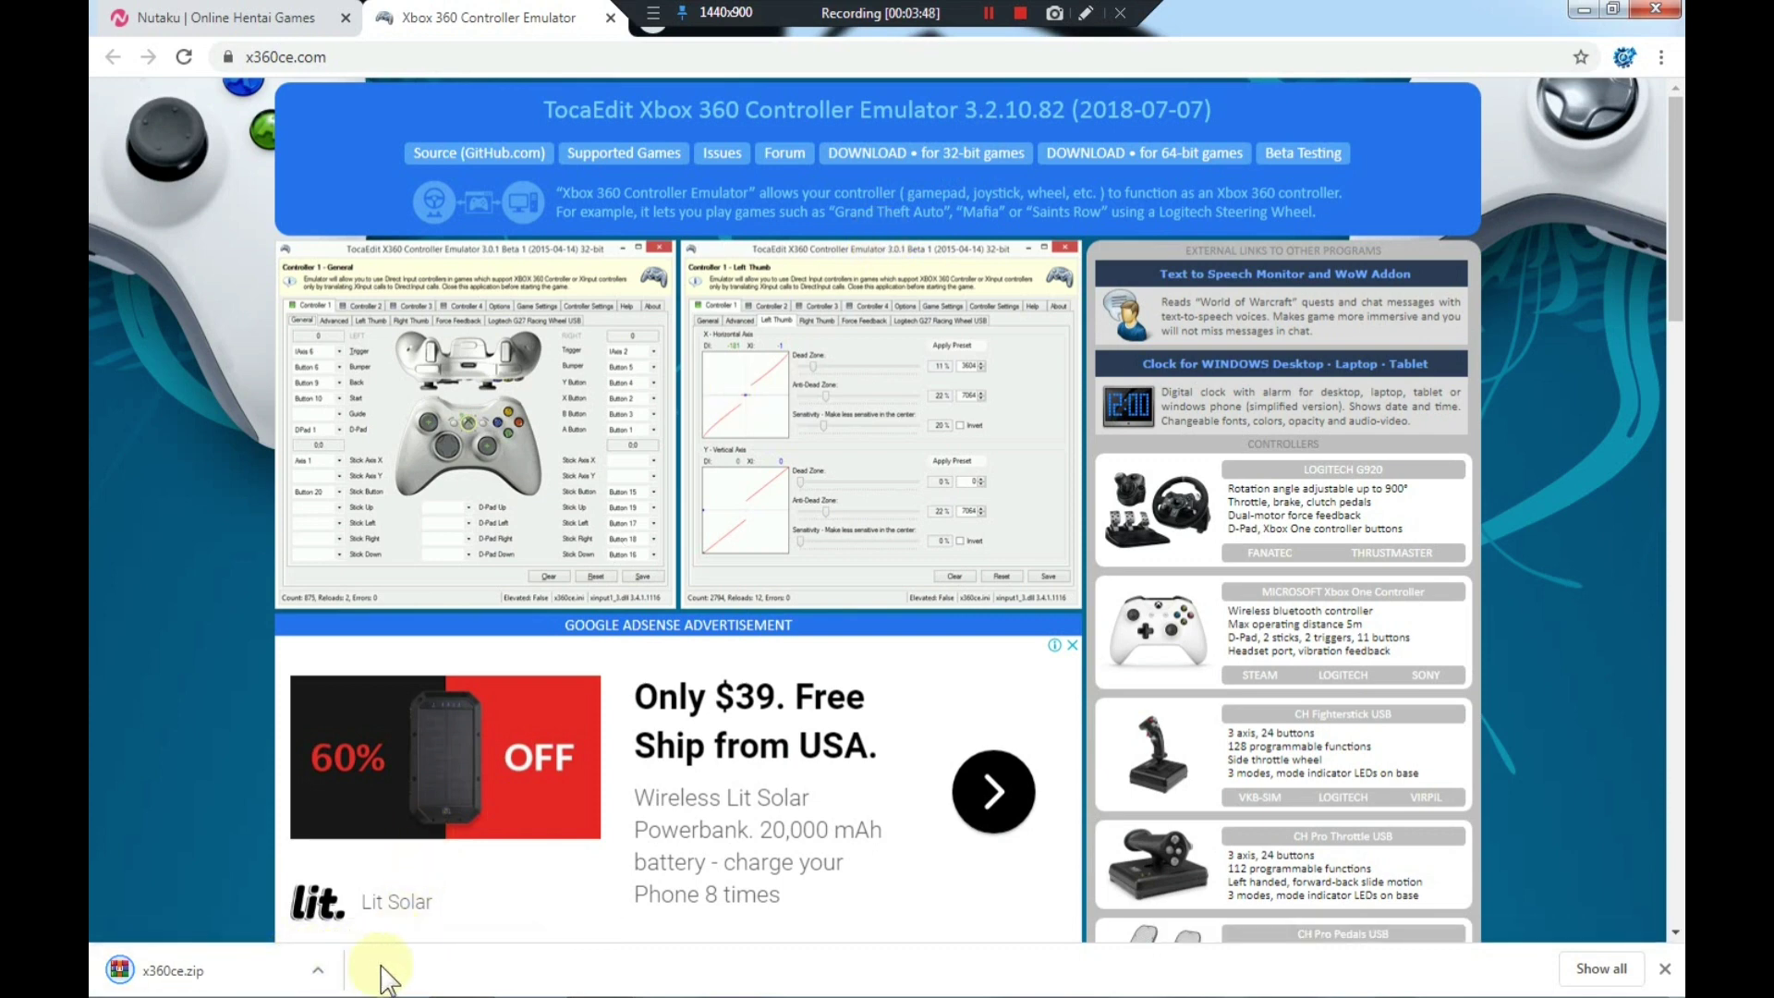
# Step: Open the downloaded x360ce.zip, extract it to the default x360ce folder in Downloads, and close the archive
pyautogui.click(319, 970)
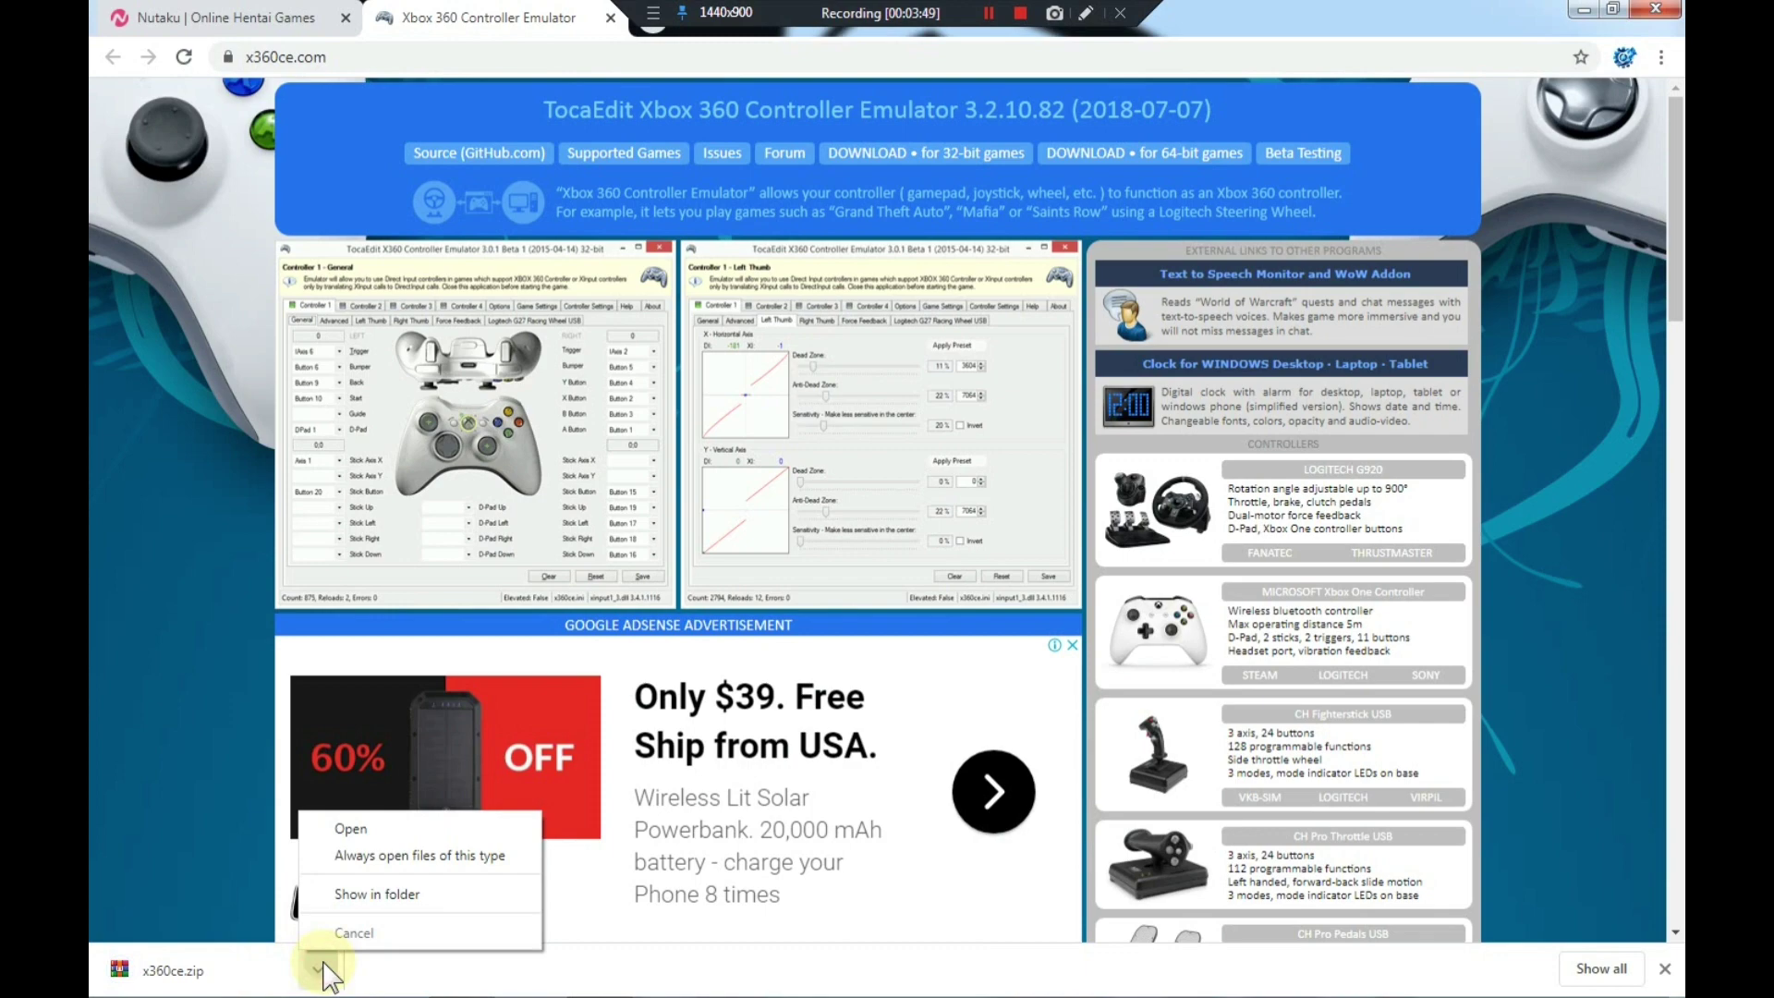
pyautogui.click(416, 830)
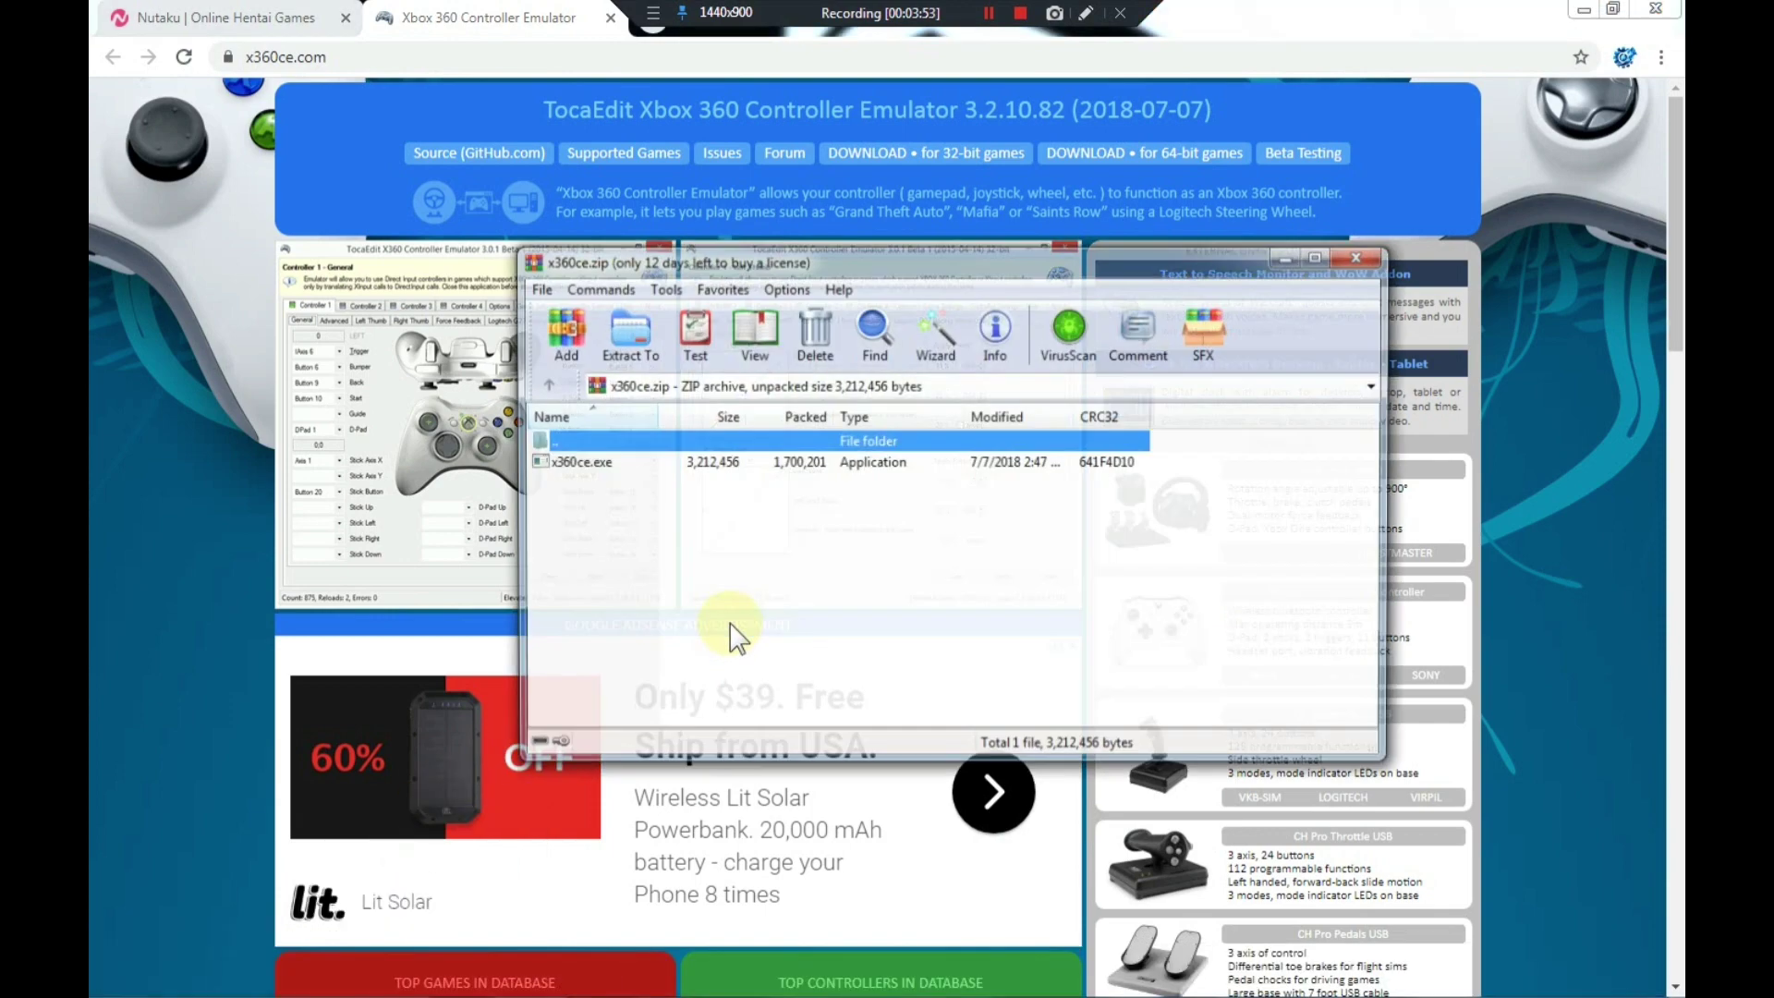
pyautogui.click(621, 362)
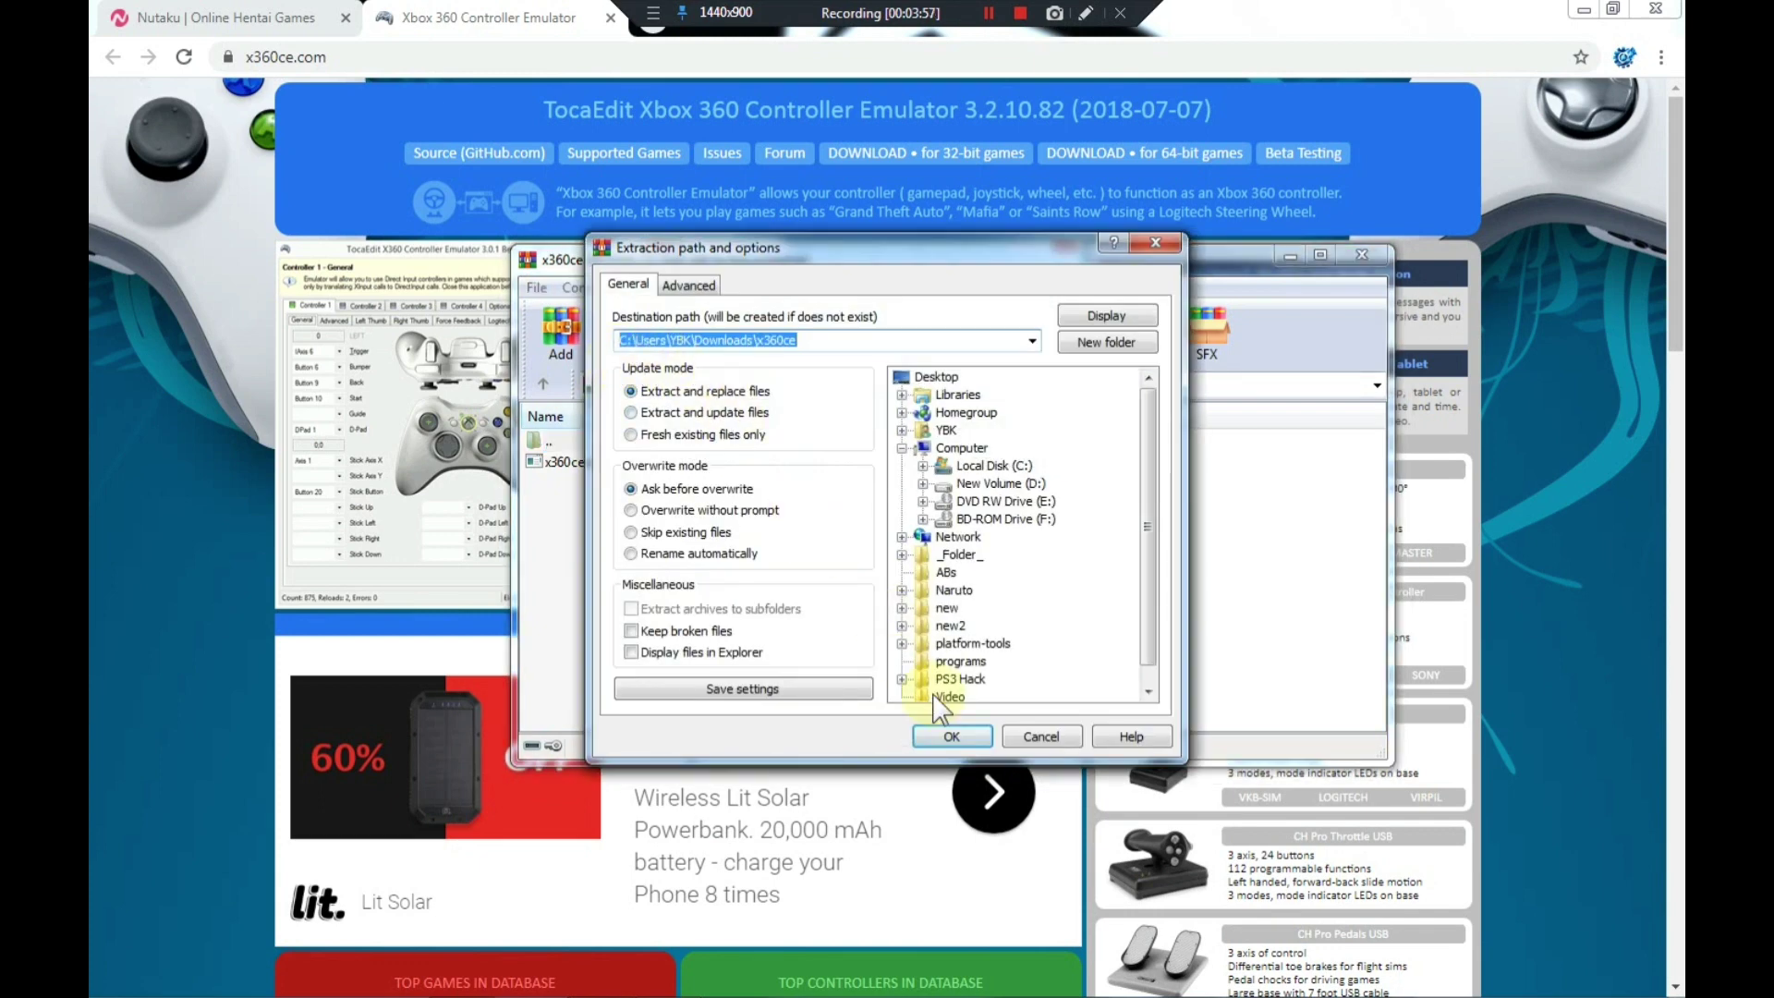
pyautogui.click(954, 737)
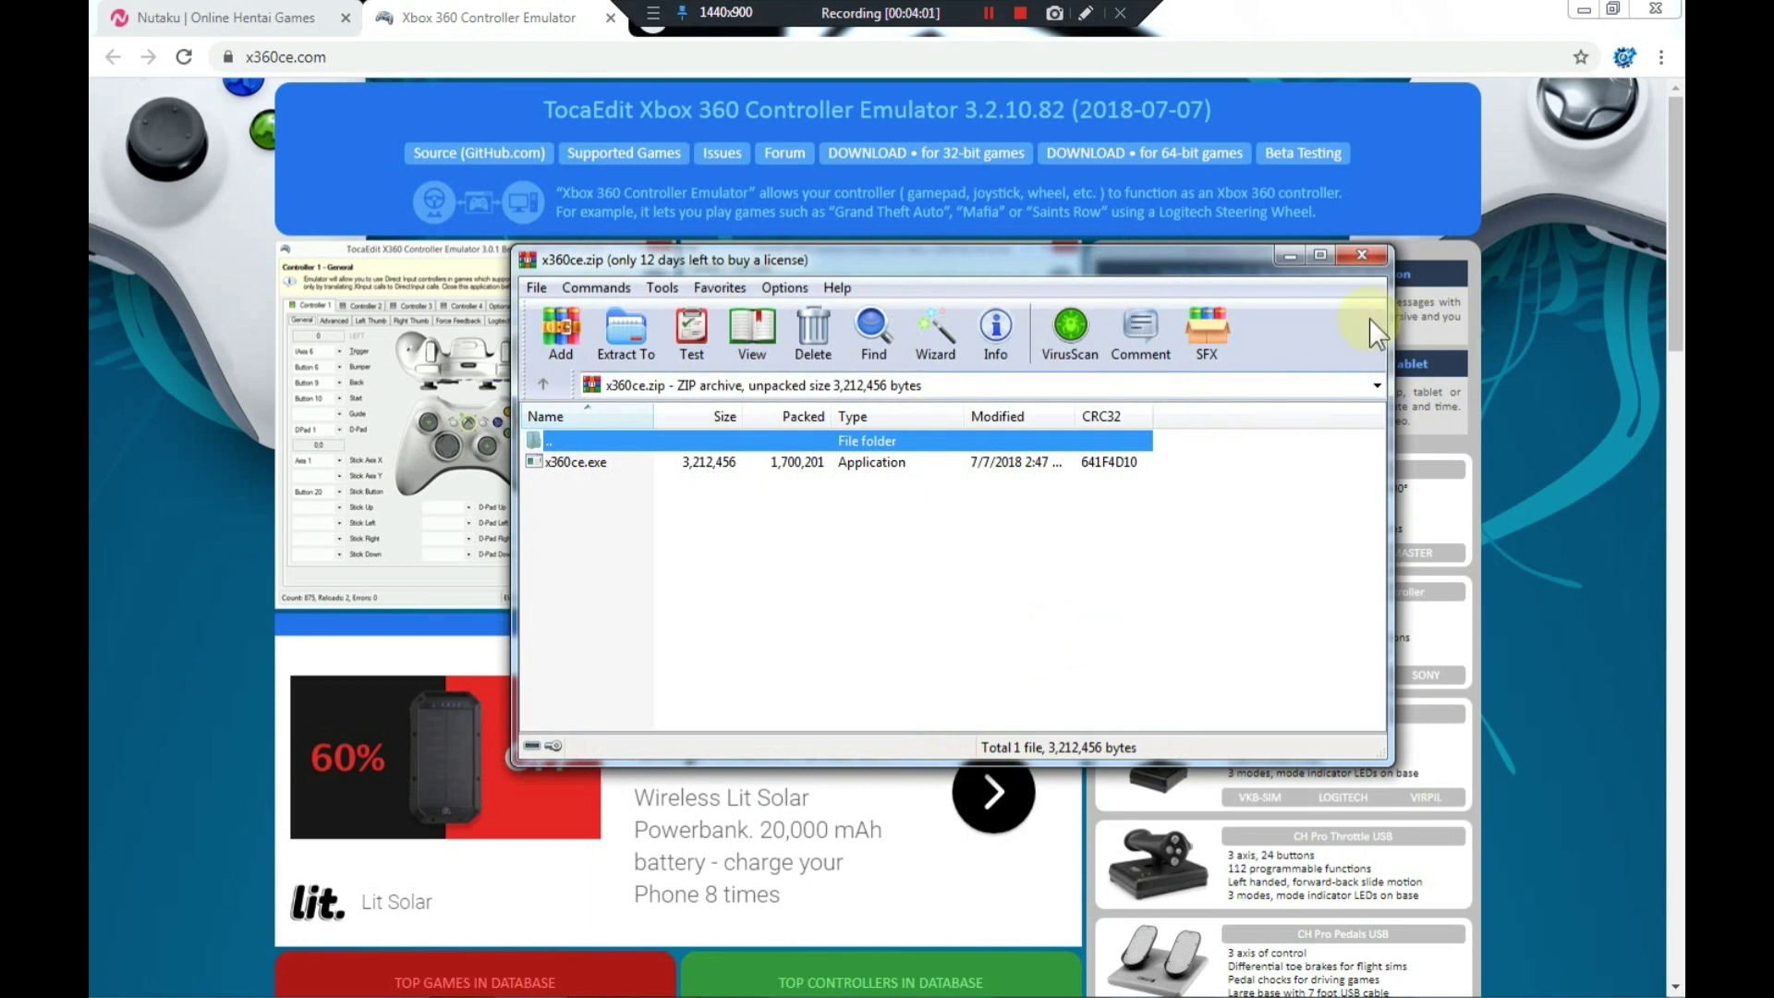
pyautogui.click(1365, 258)
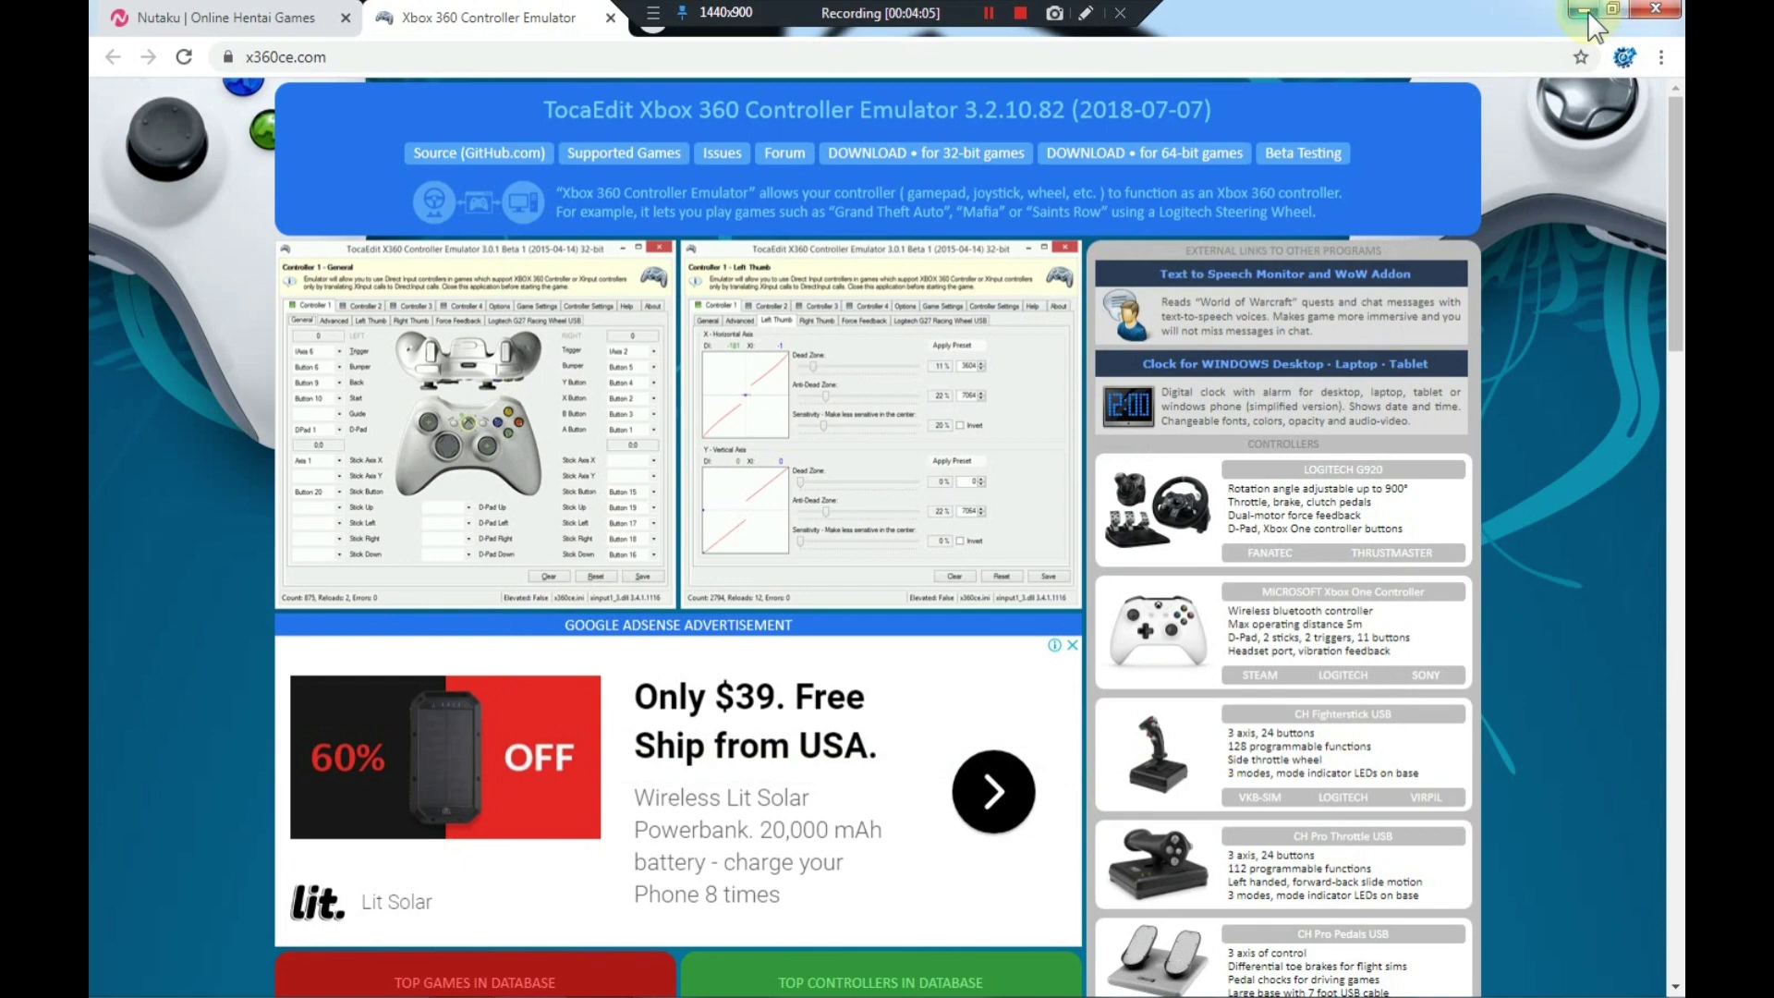
# Step: Minimize the browser and open the bin folder under Downloads\Compressed\SCP-DS-Driver-Package-1.2.0.160\ScpServer
pyautogui.click(1585, 11)
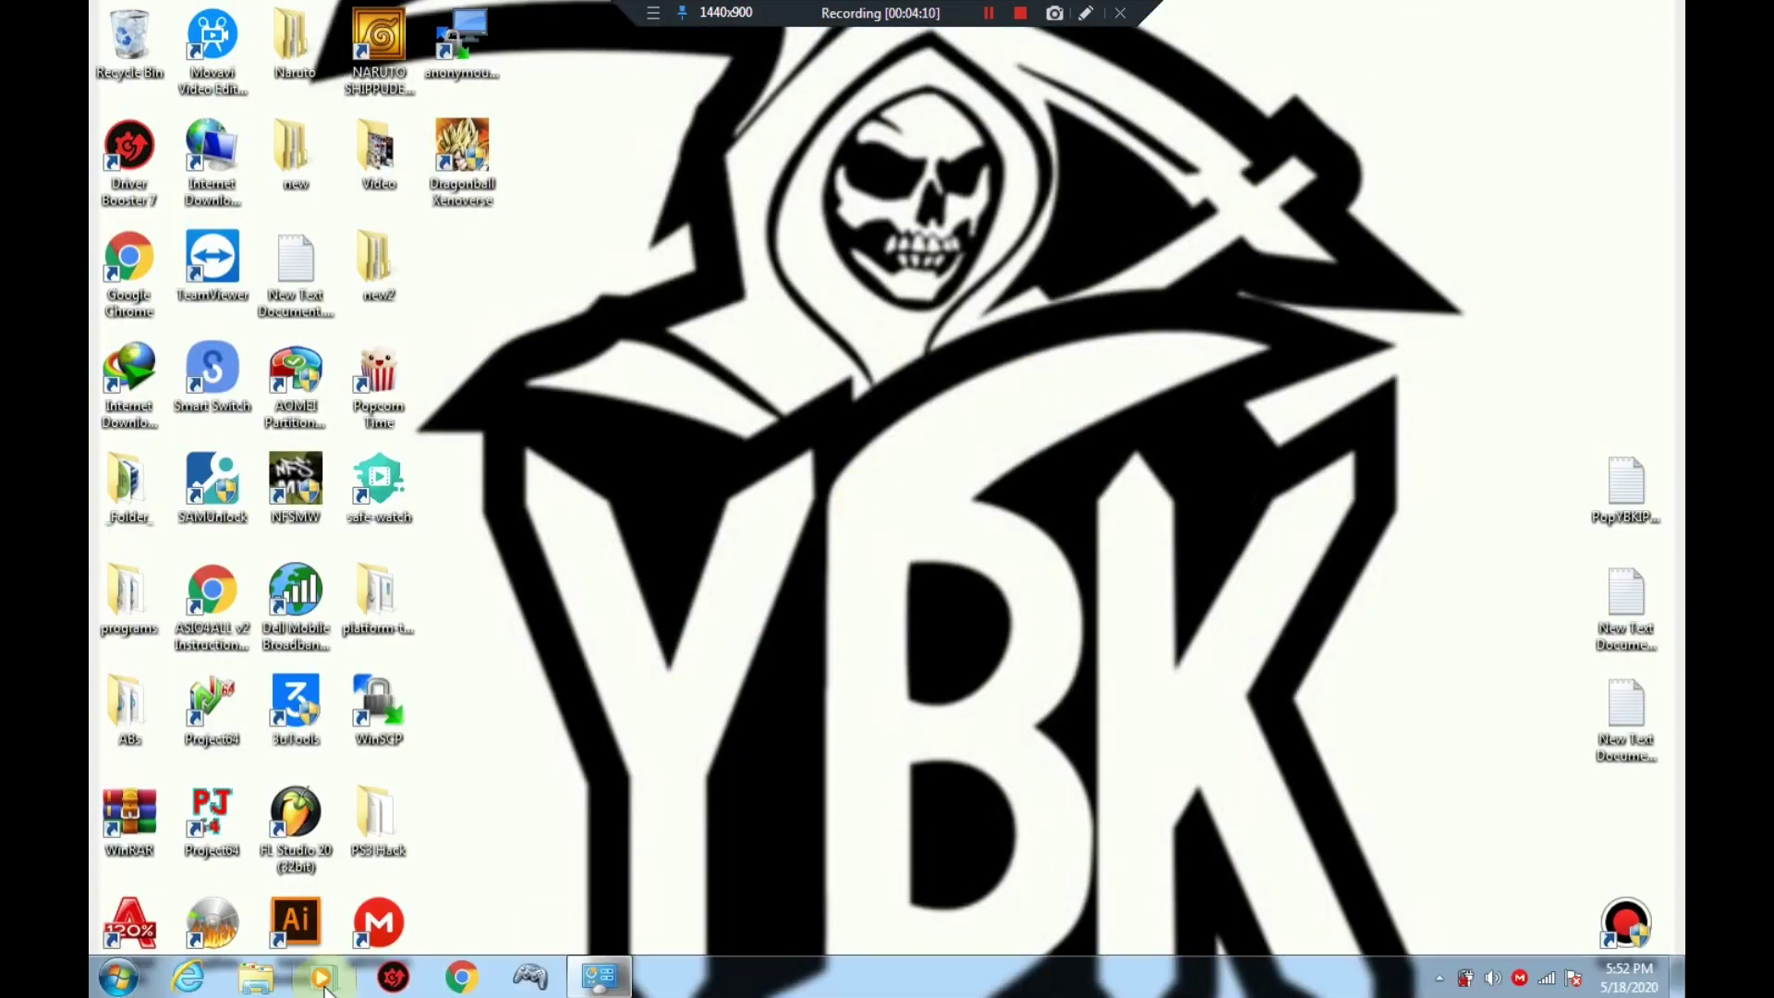
pyautogui.click(254, 980)
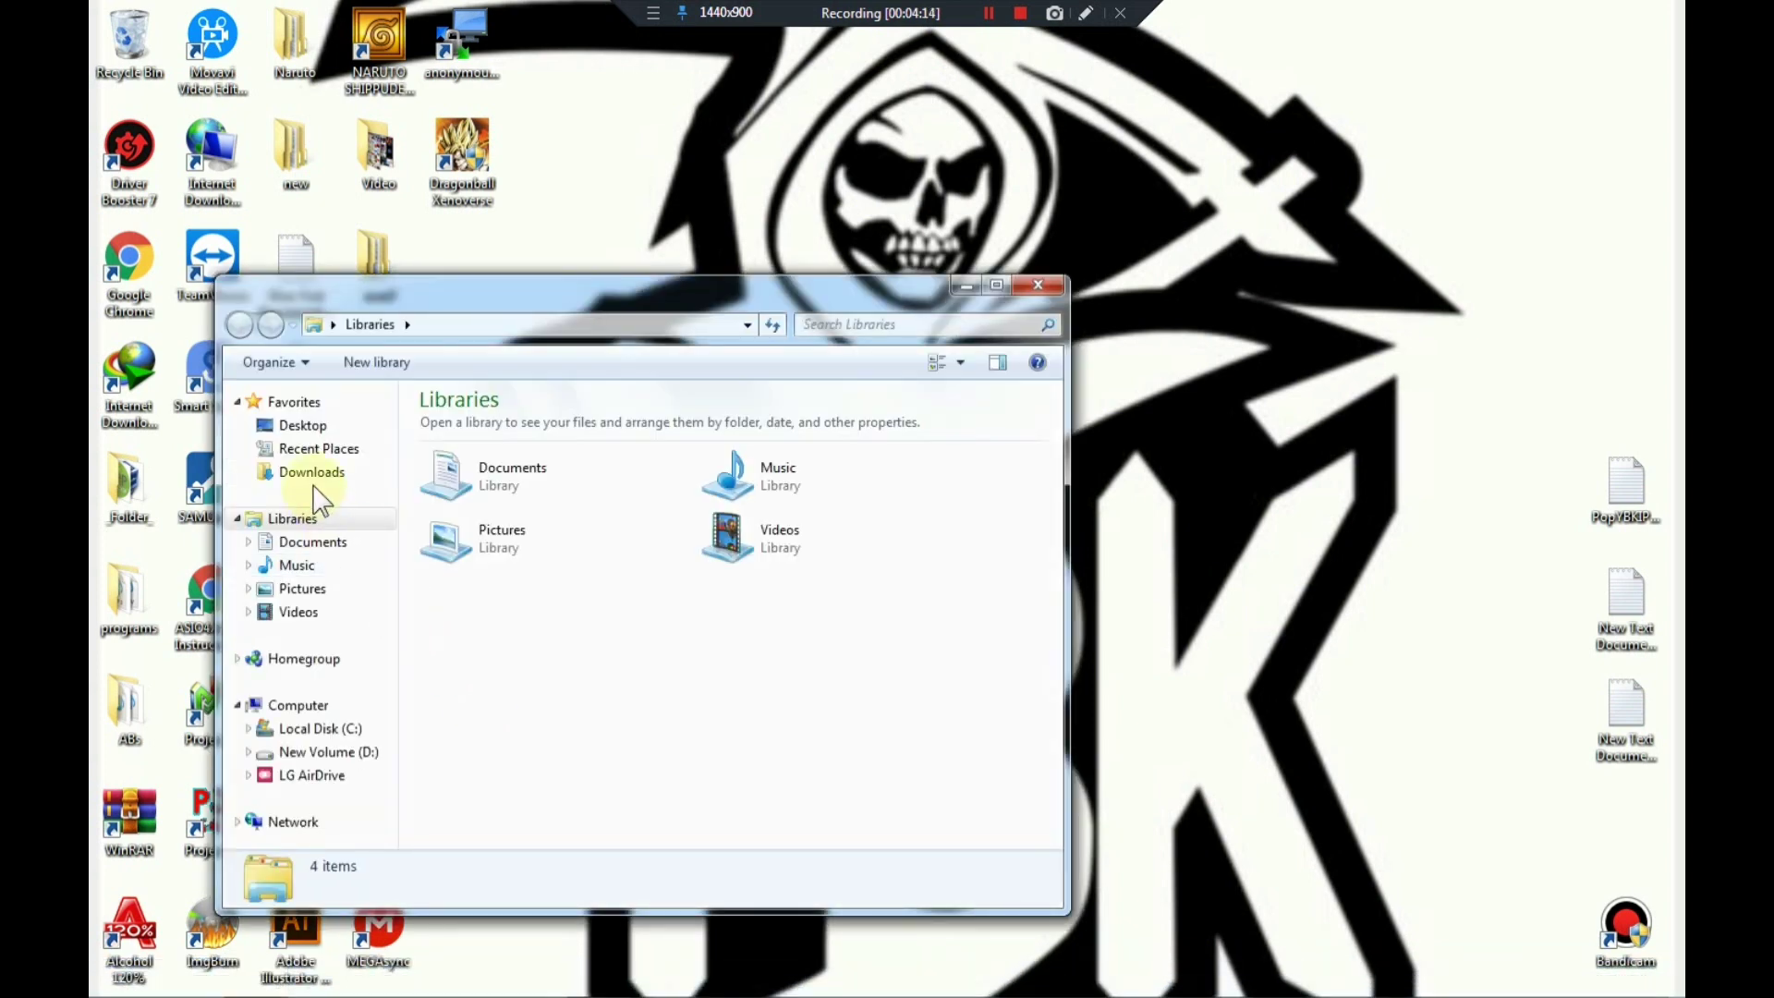
pyautogui.click(312, 474)
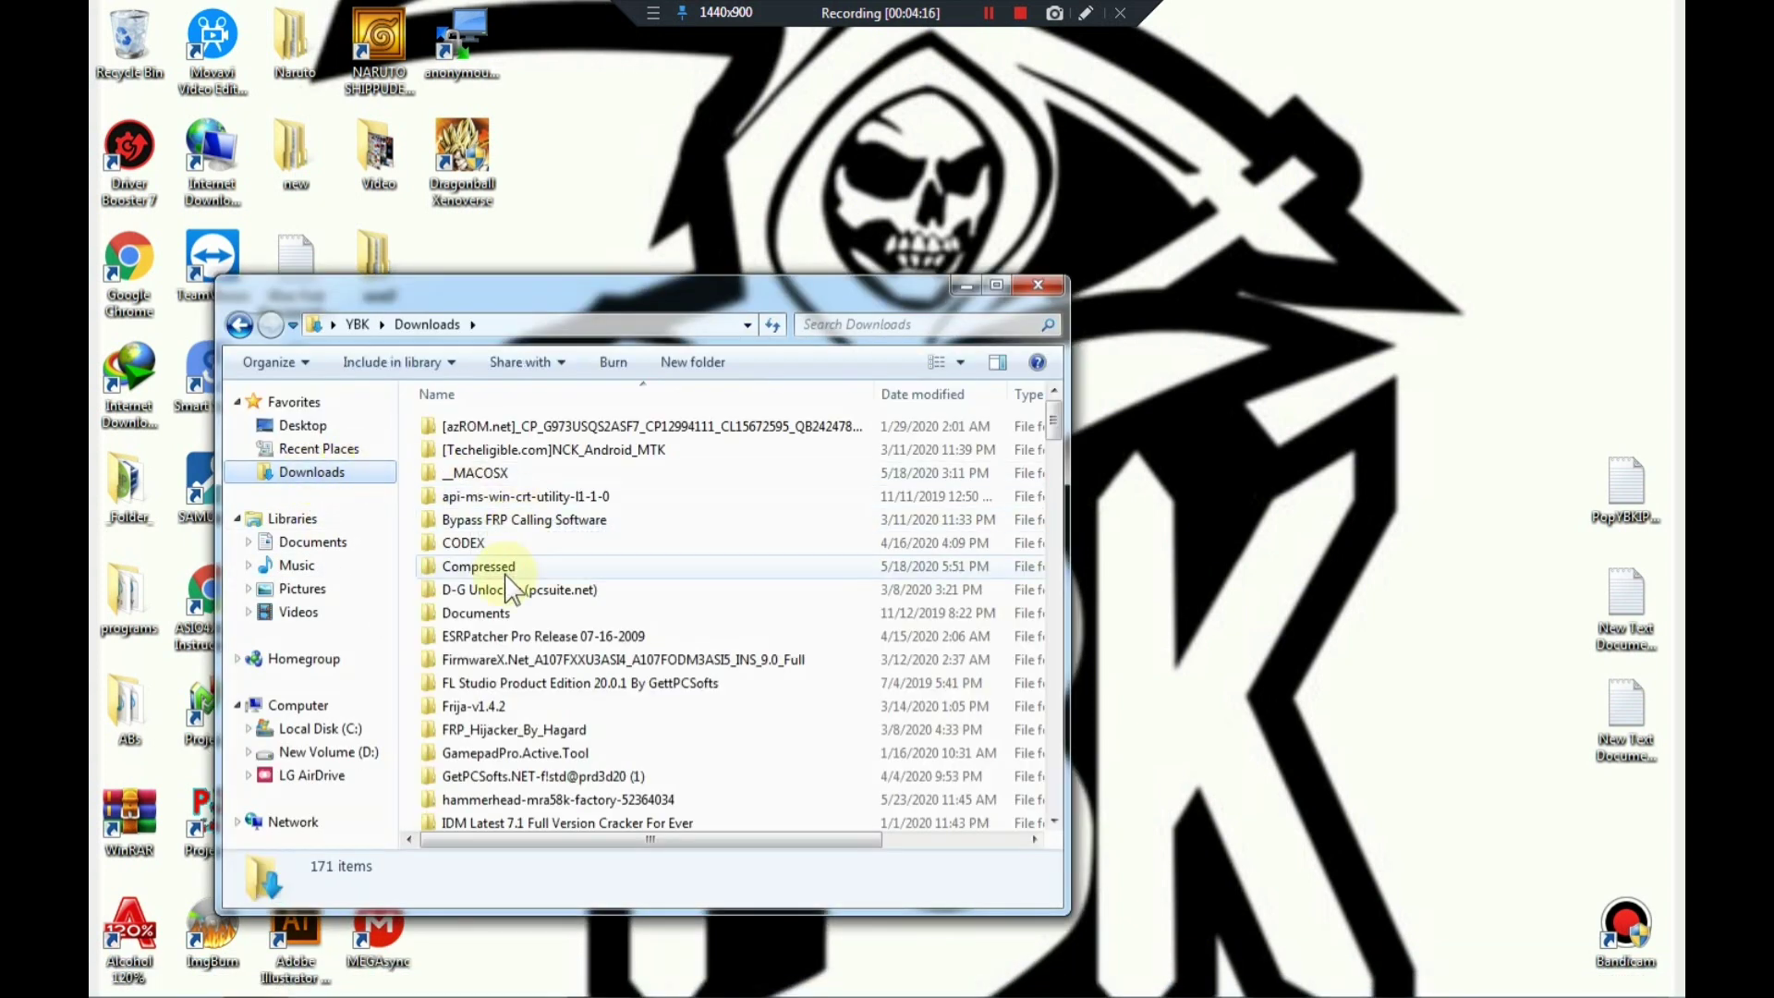
pyautogui.doubleClick(506, 571)
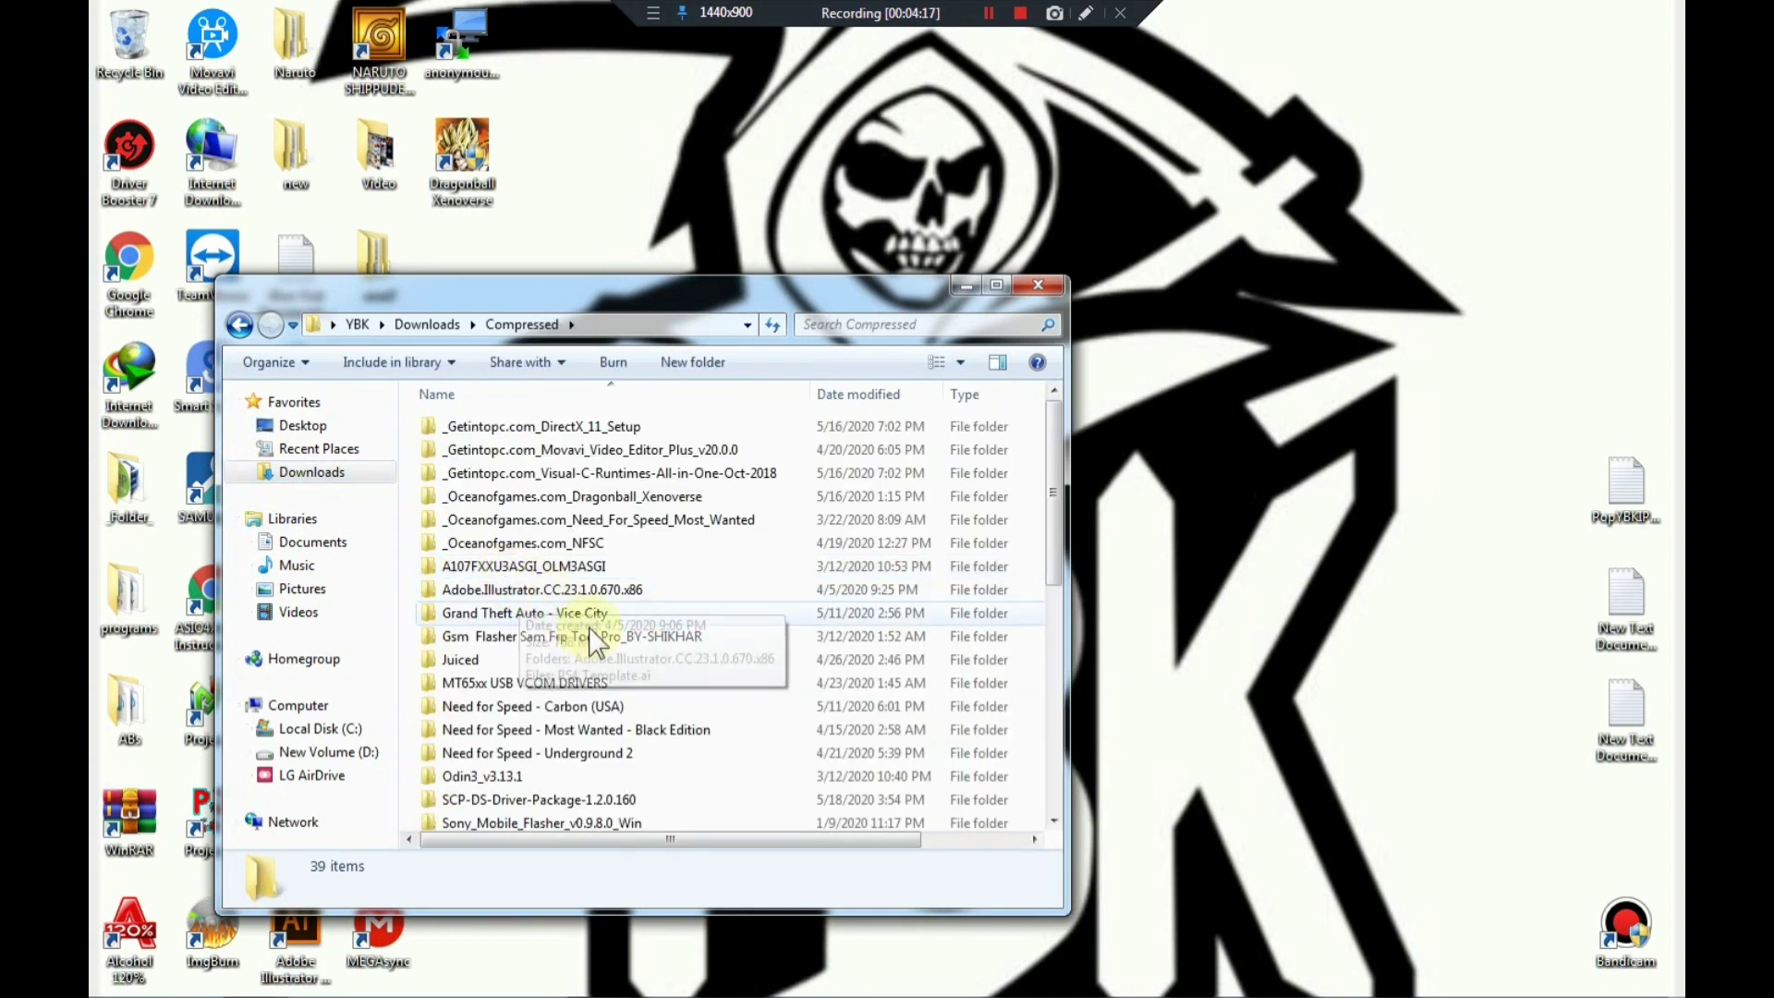
pyautogui.doubleClick(596, 802)
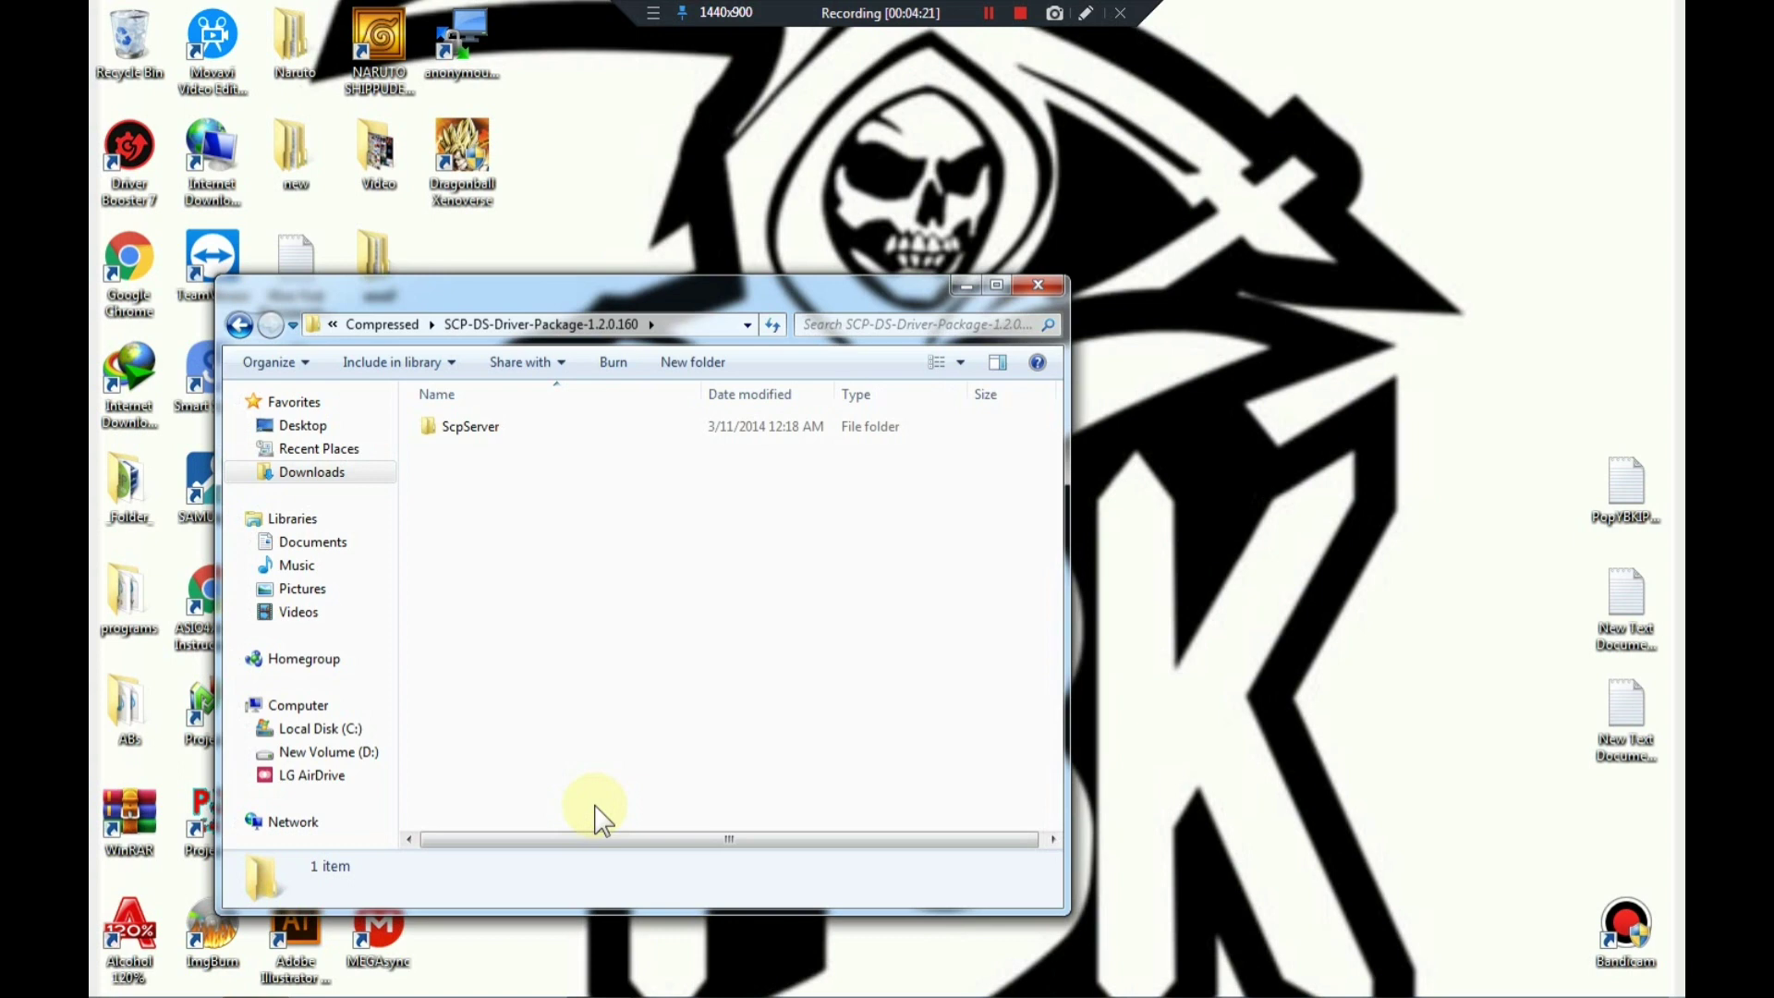
pyautogui.doubleClick(481, 432)
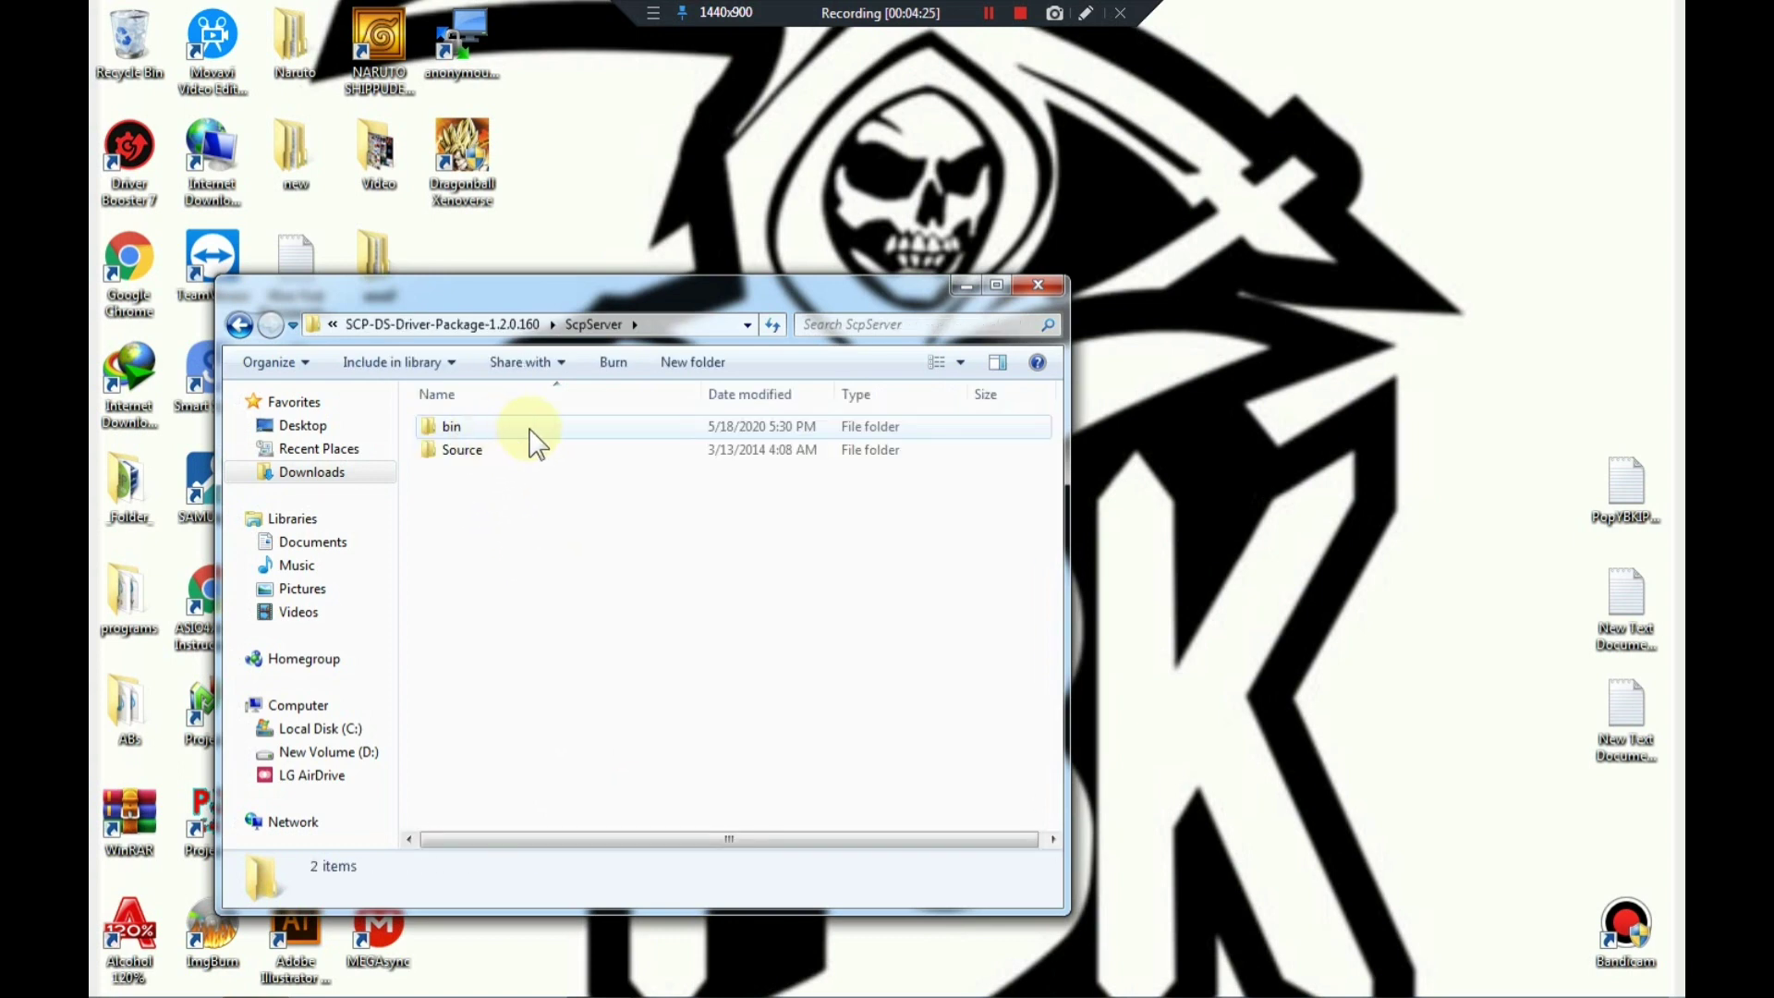
pyautogui.doubleClick(584, 431)
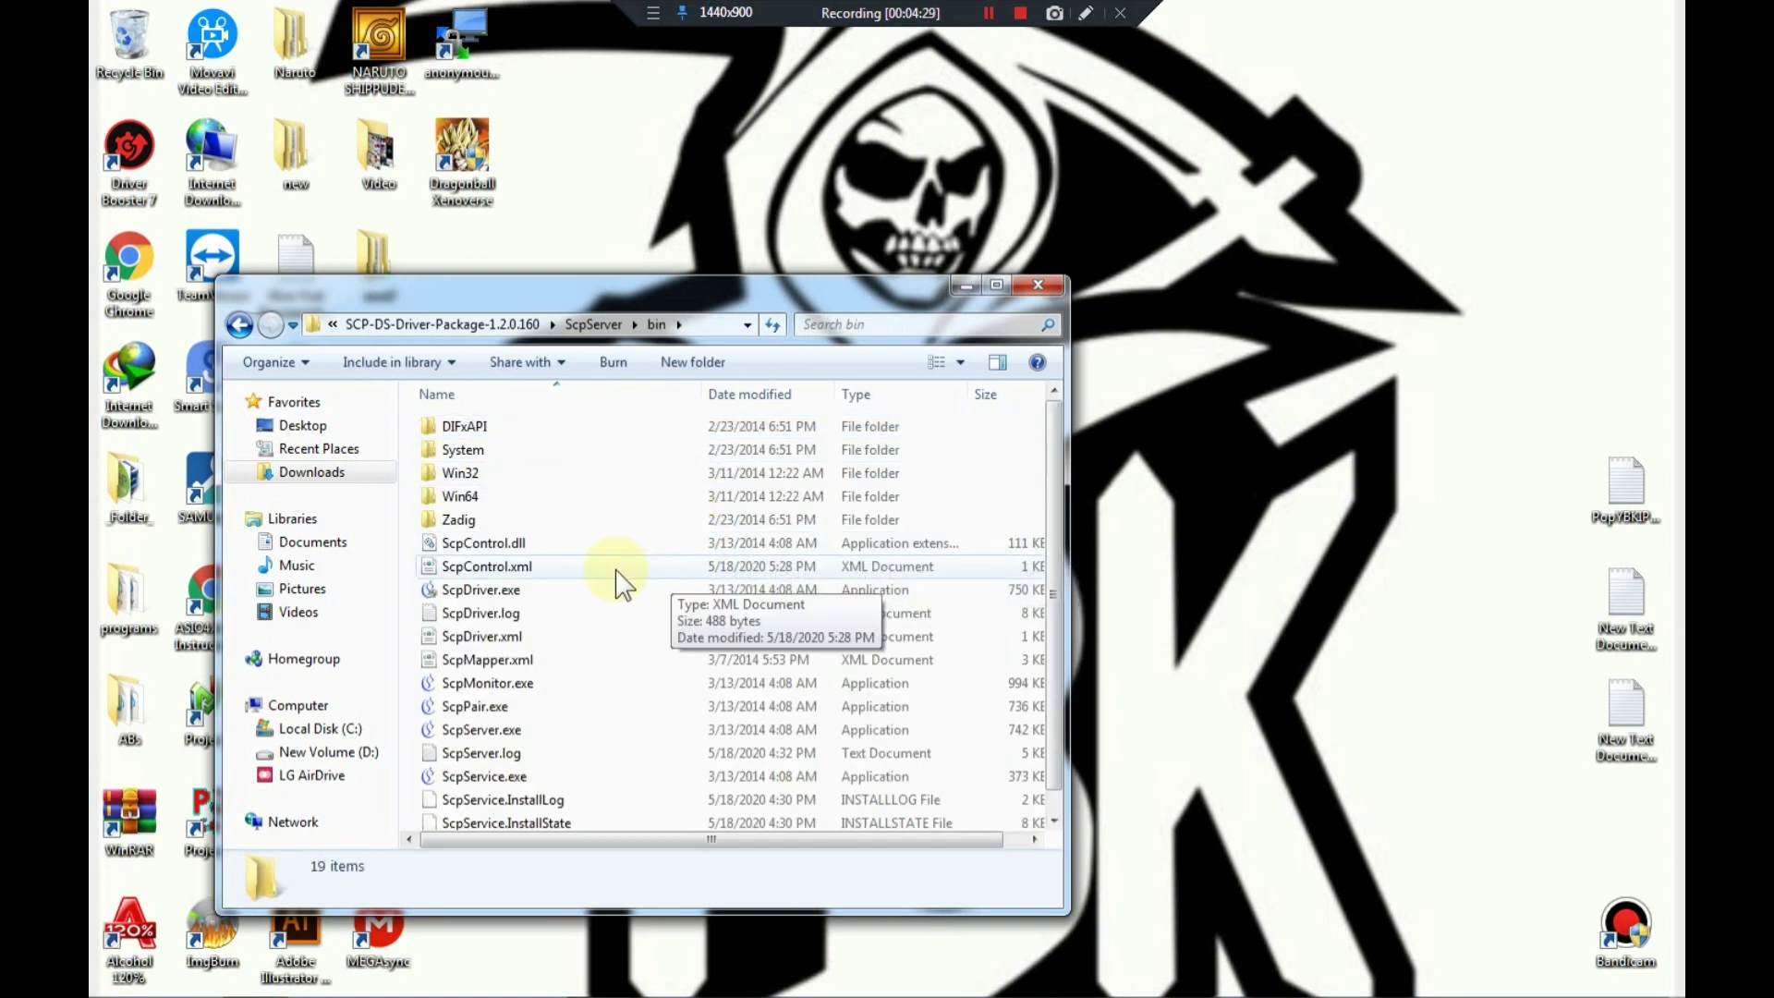
# Step: Run ScpDriver.exe and install the SCP driver with Force Install, Configure Service and Bluetooth Driver enabled, then exit the installer
pyautogui.doubleClick(531, 597)
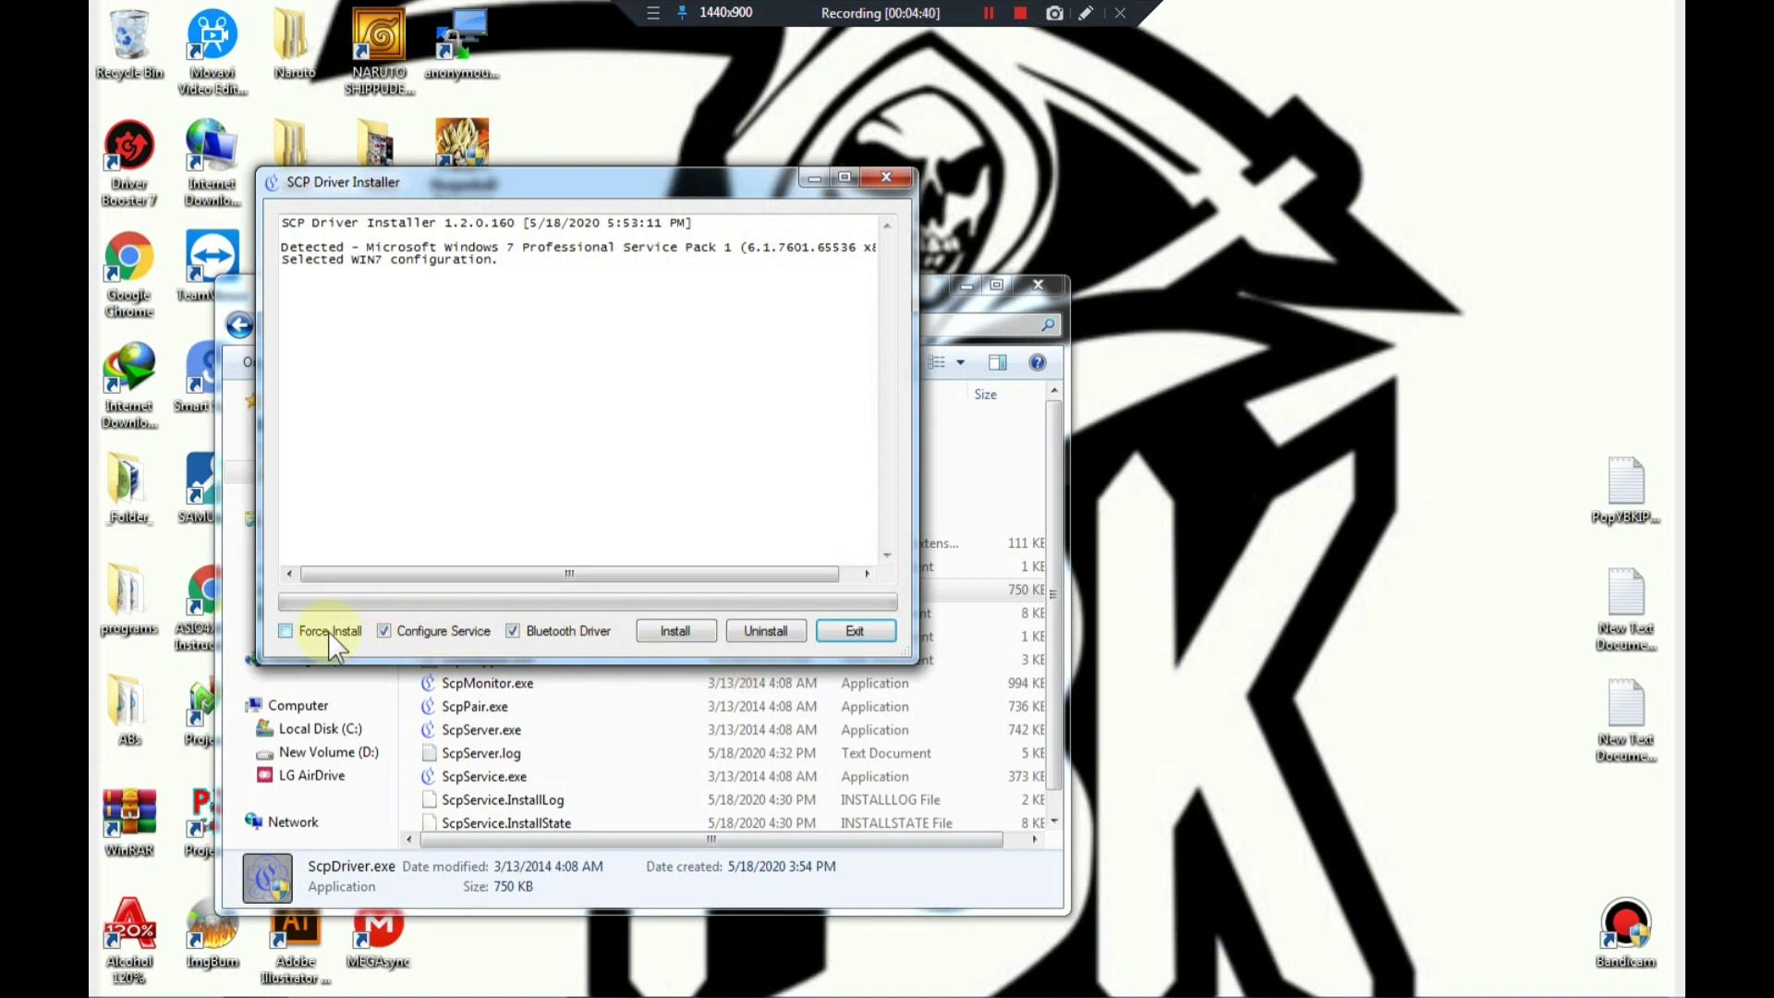
pyautogui.click(292, 632)
pyautogui.click(688, 636)
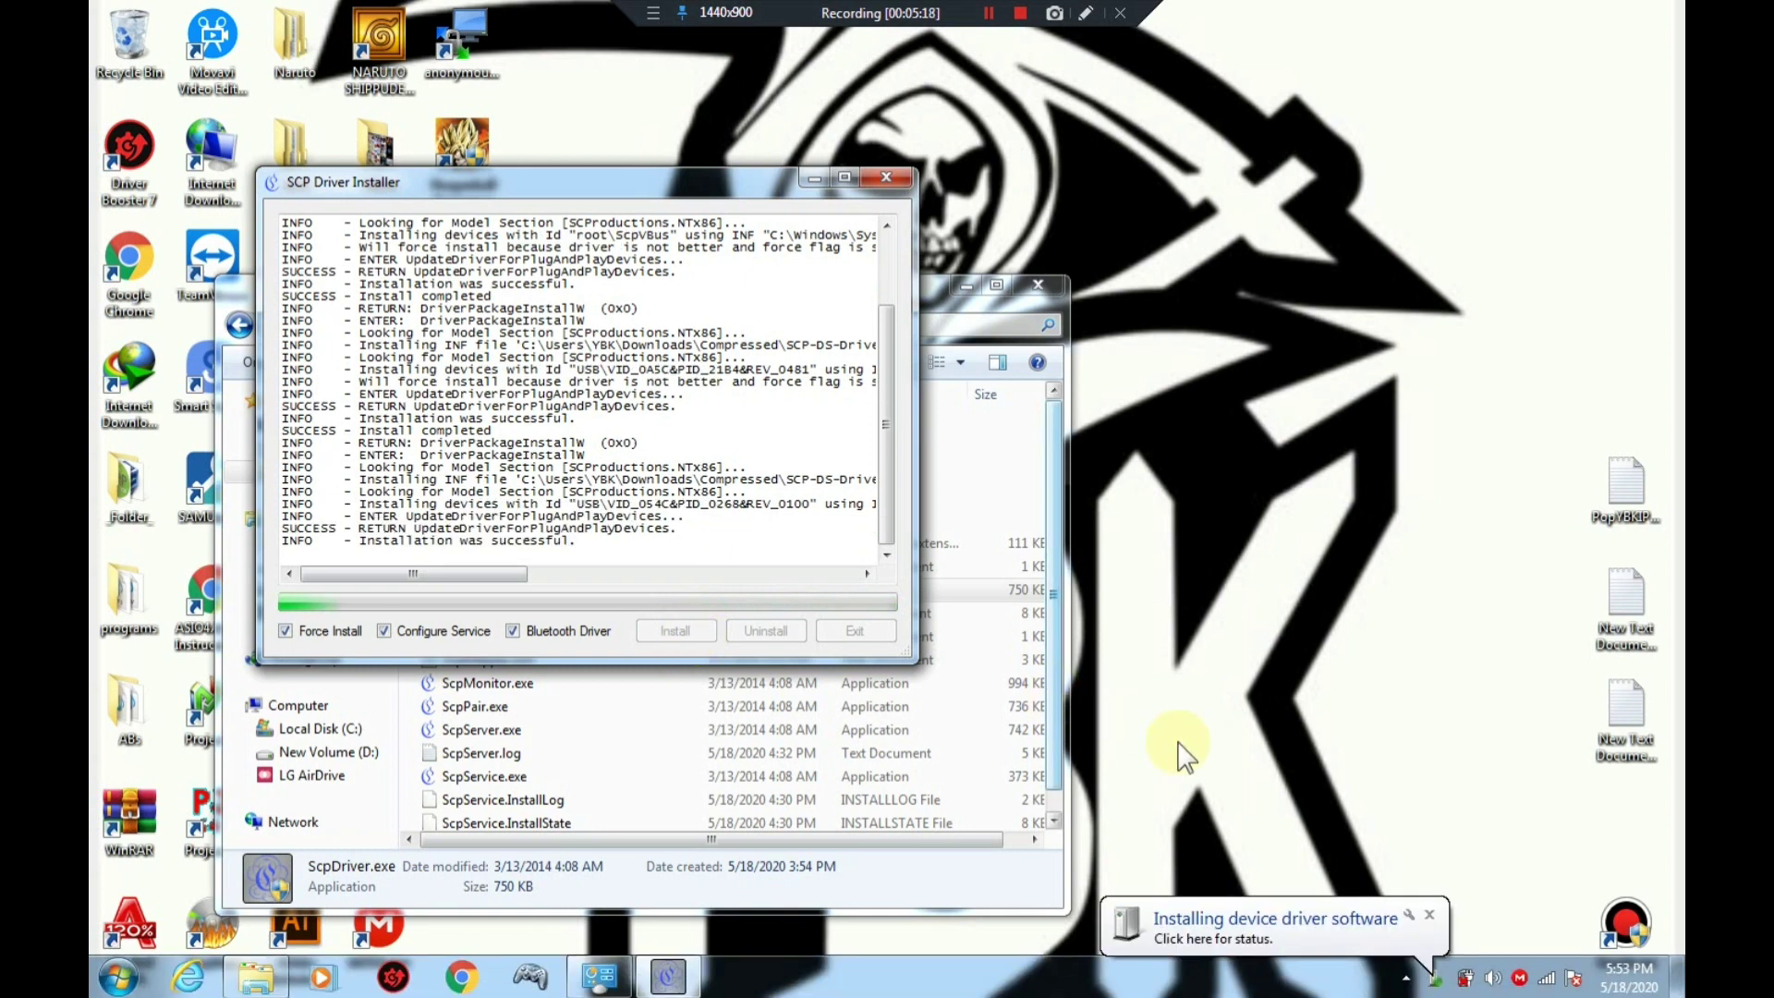
pyautogui.click(1432, 978)
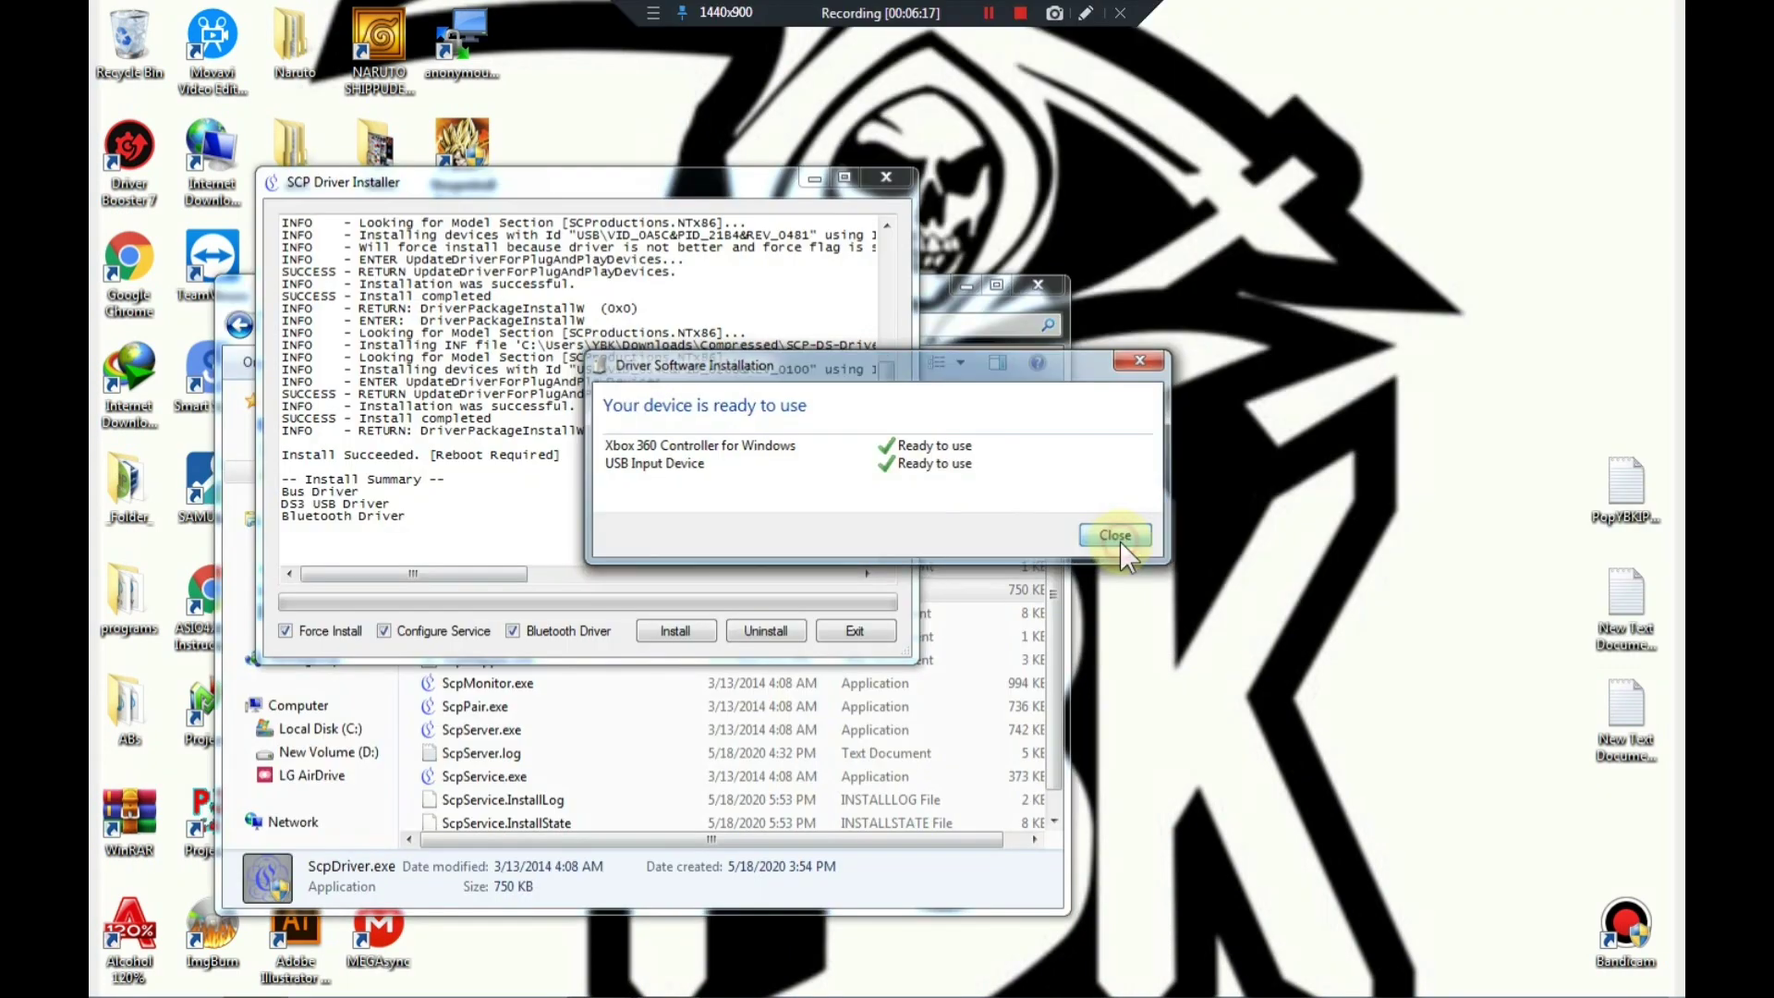
pyautogui.click(1120, 542)
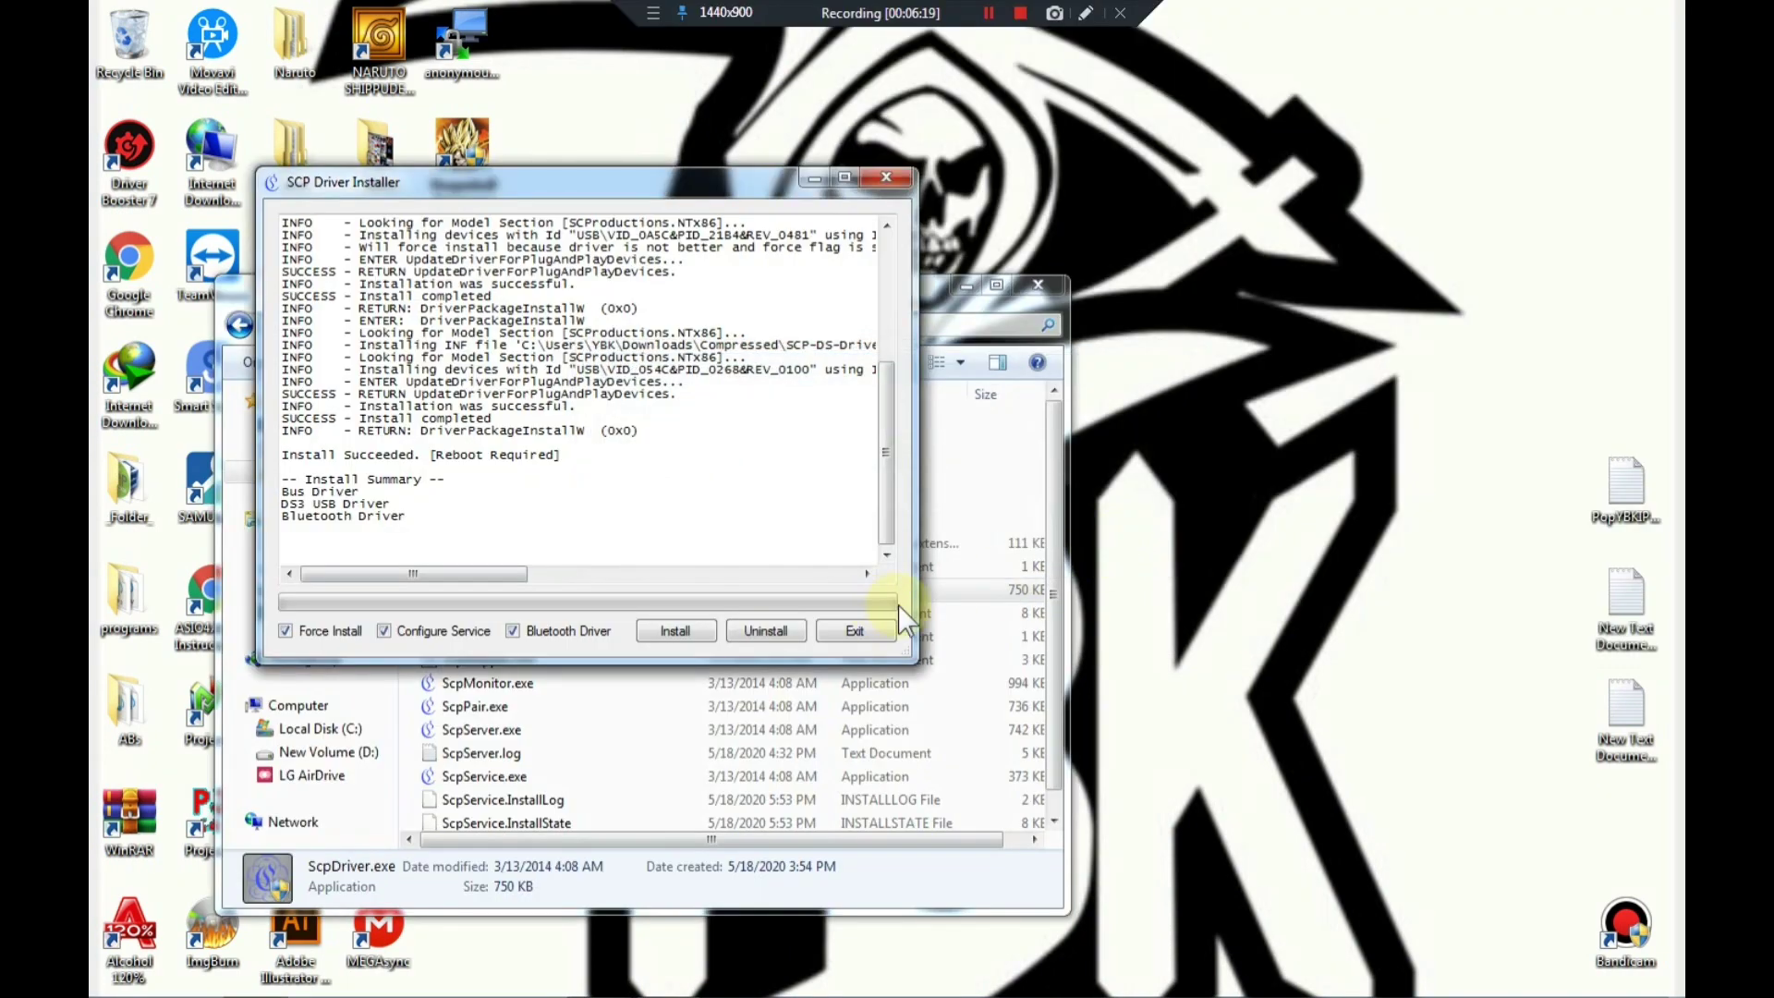
pyautogui.click(857, 631)
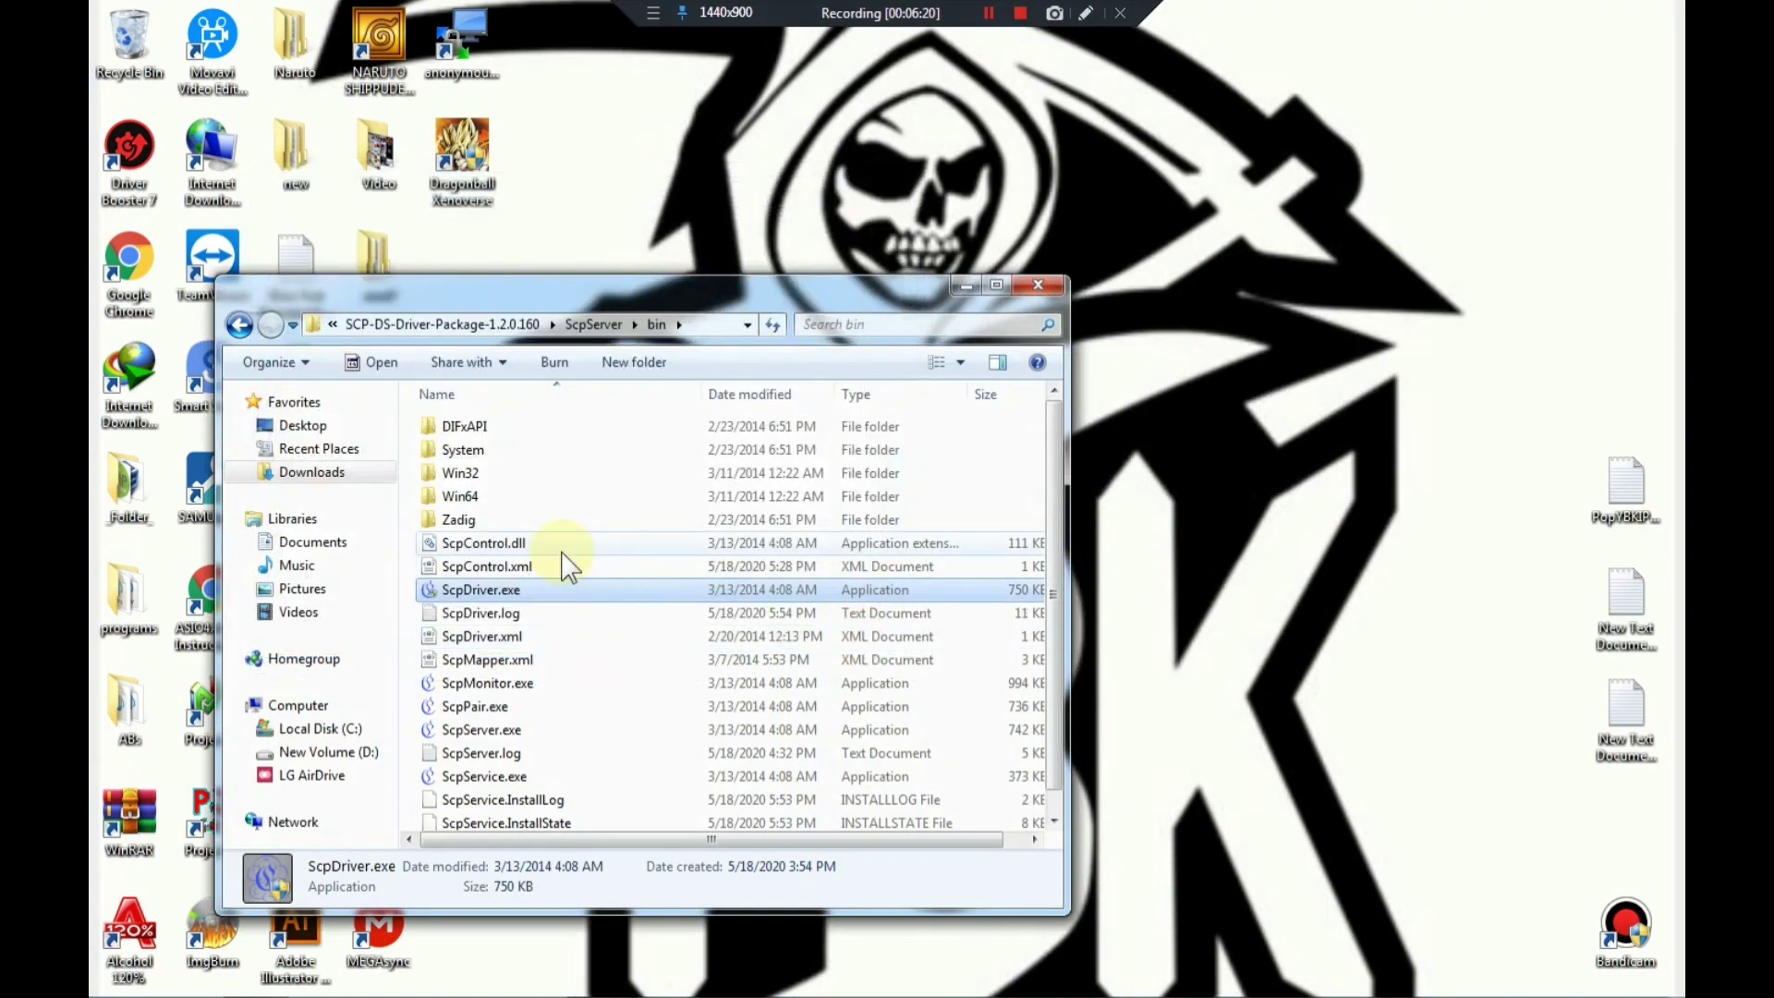
# Step: Move the x360ce folder from Downloads to the desktop, placing it directly below the Dragonball Xenoverse shortcut
pyautogui.click(295, 473)
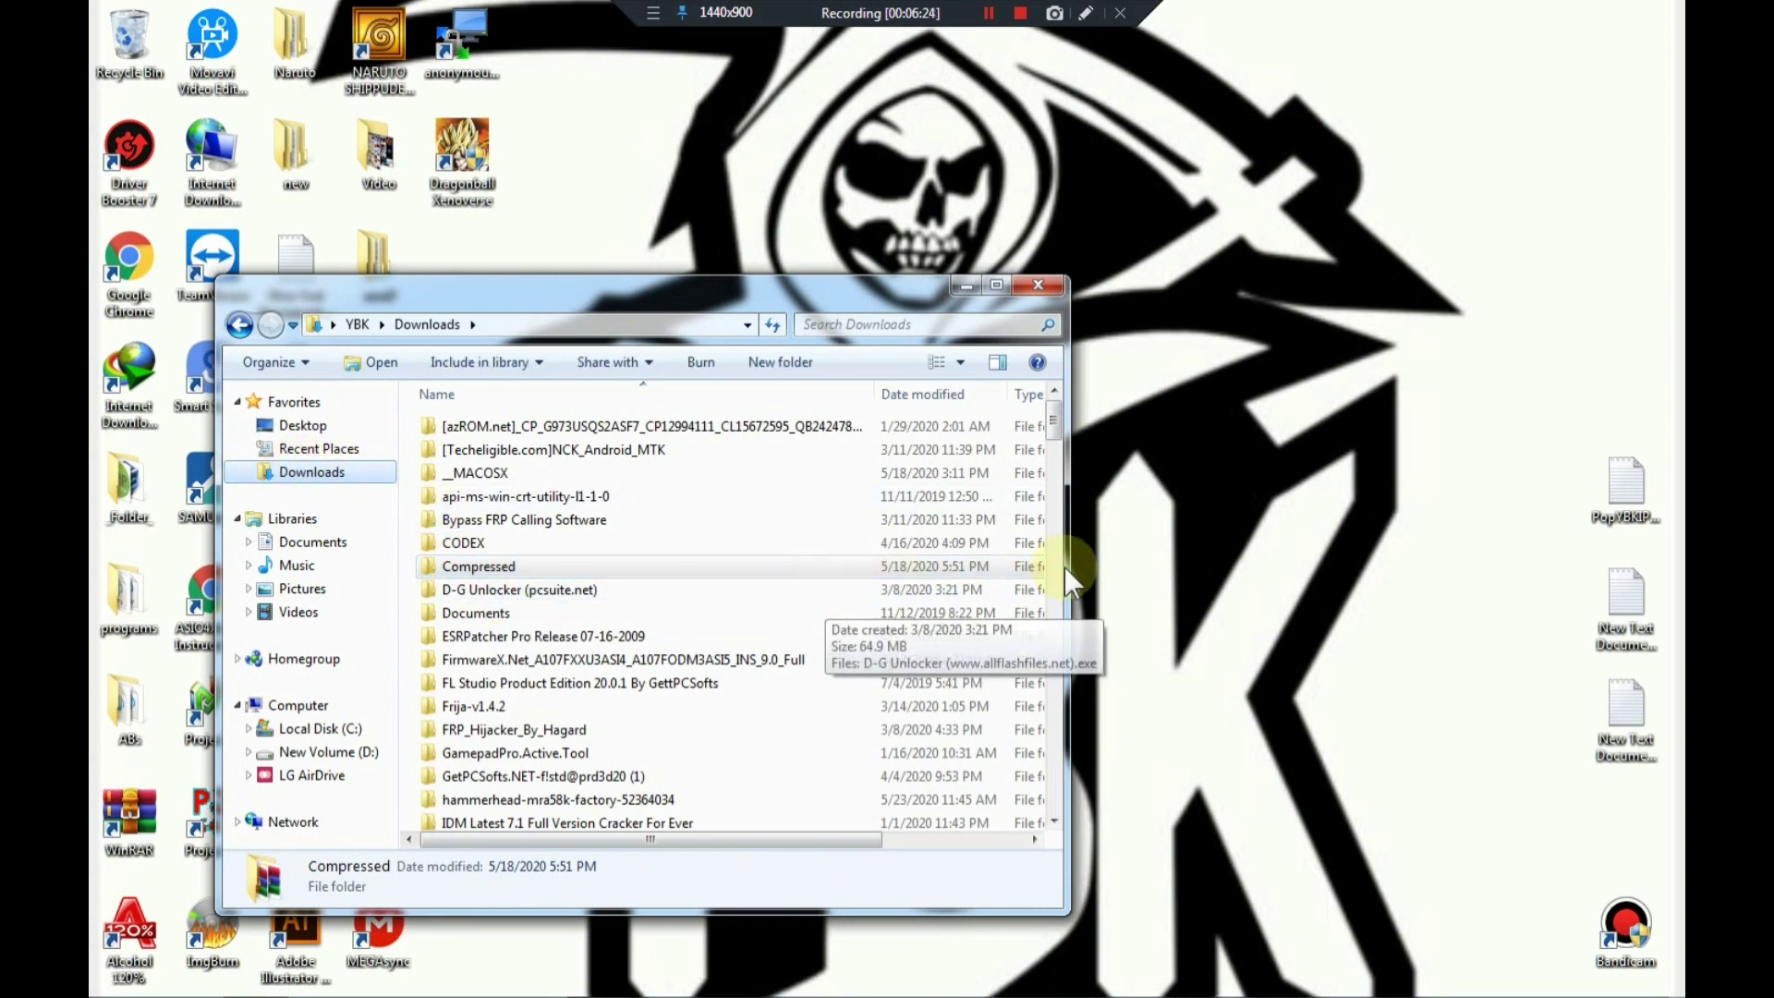
pyautogui.moveTo(1062, 434); pyautogui.dragTo(1061, 494)
pyautogui.click(488, 679)
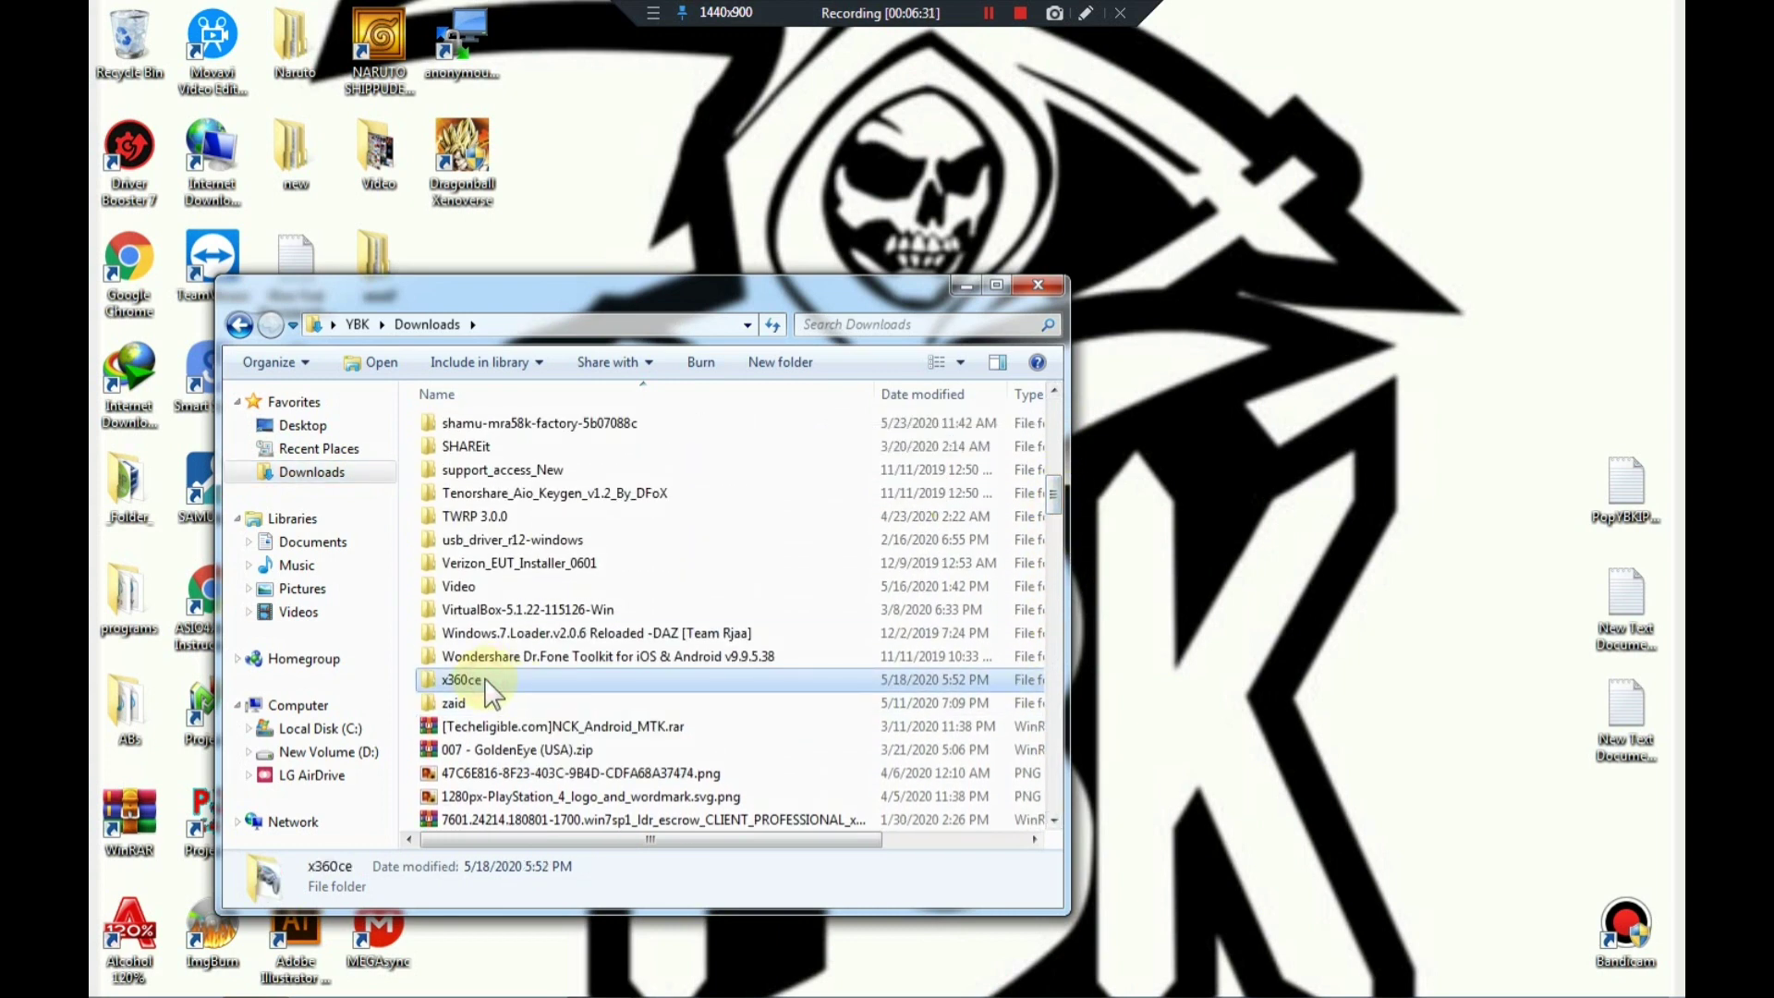
pyautogui.moveTo(485, 684); pyautogui.dragTo(541, 231)
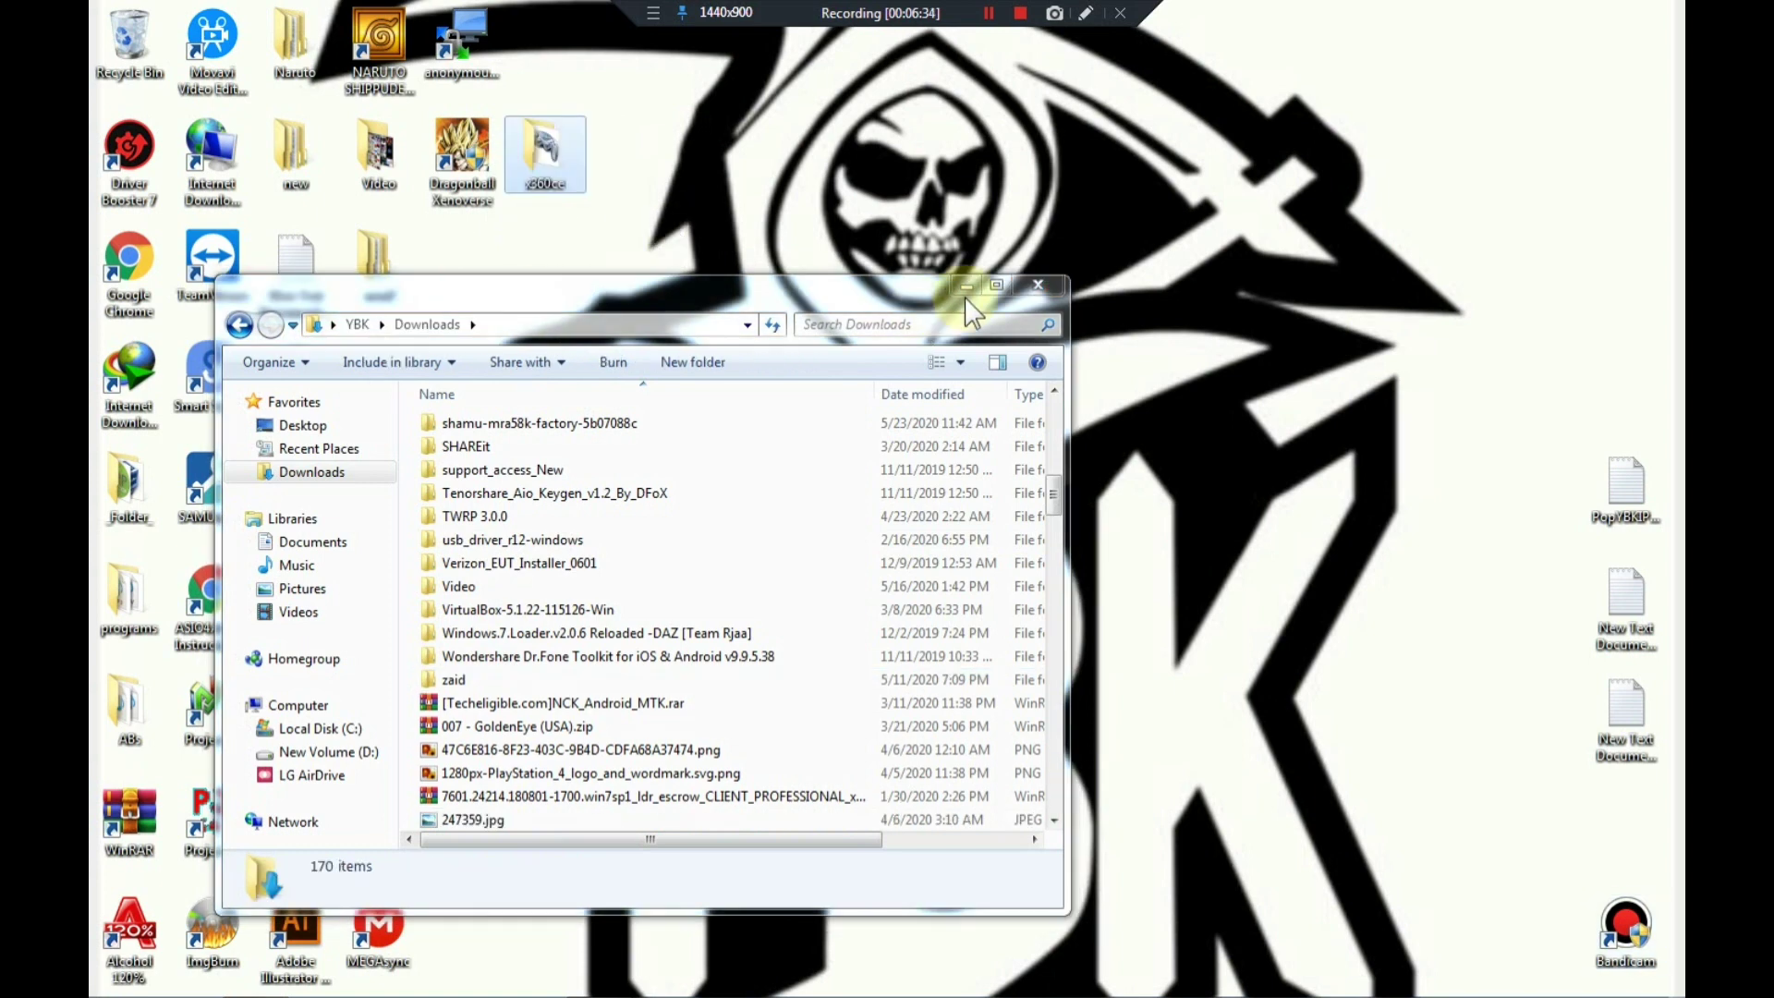
pyautogui.click(1037, 285)
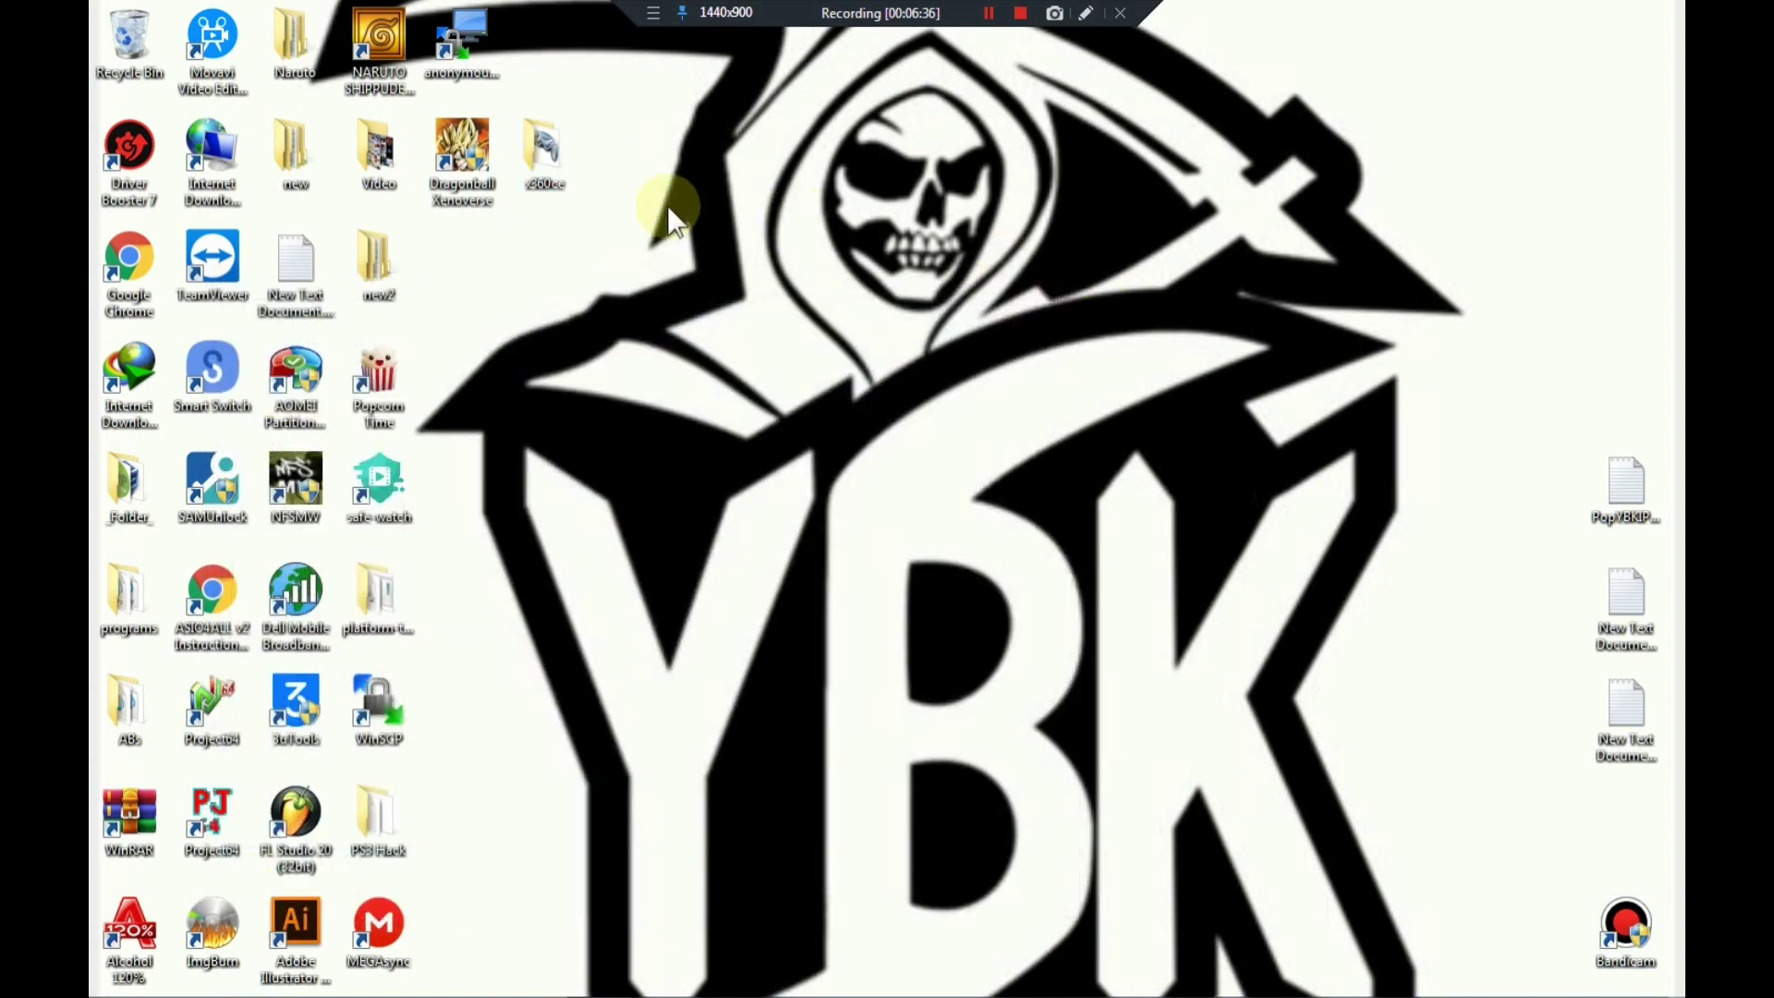
pyautogui.moveTo(564, 154); pyautogui.dragTo(475, 289)
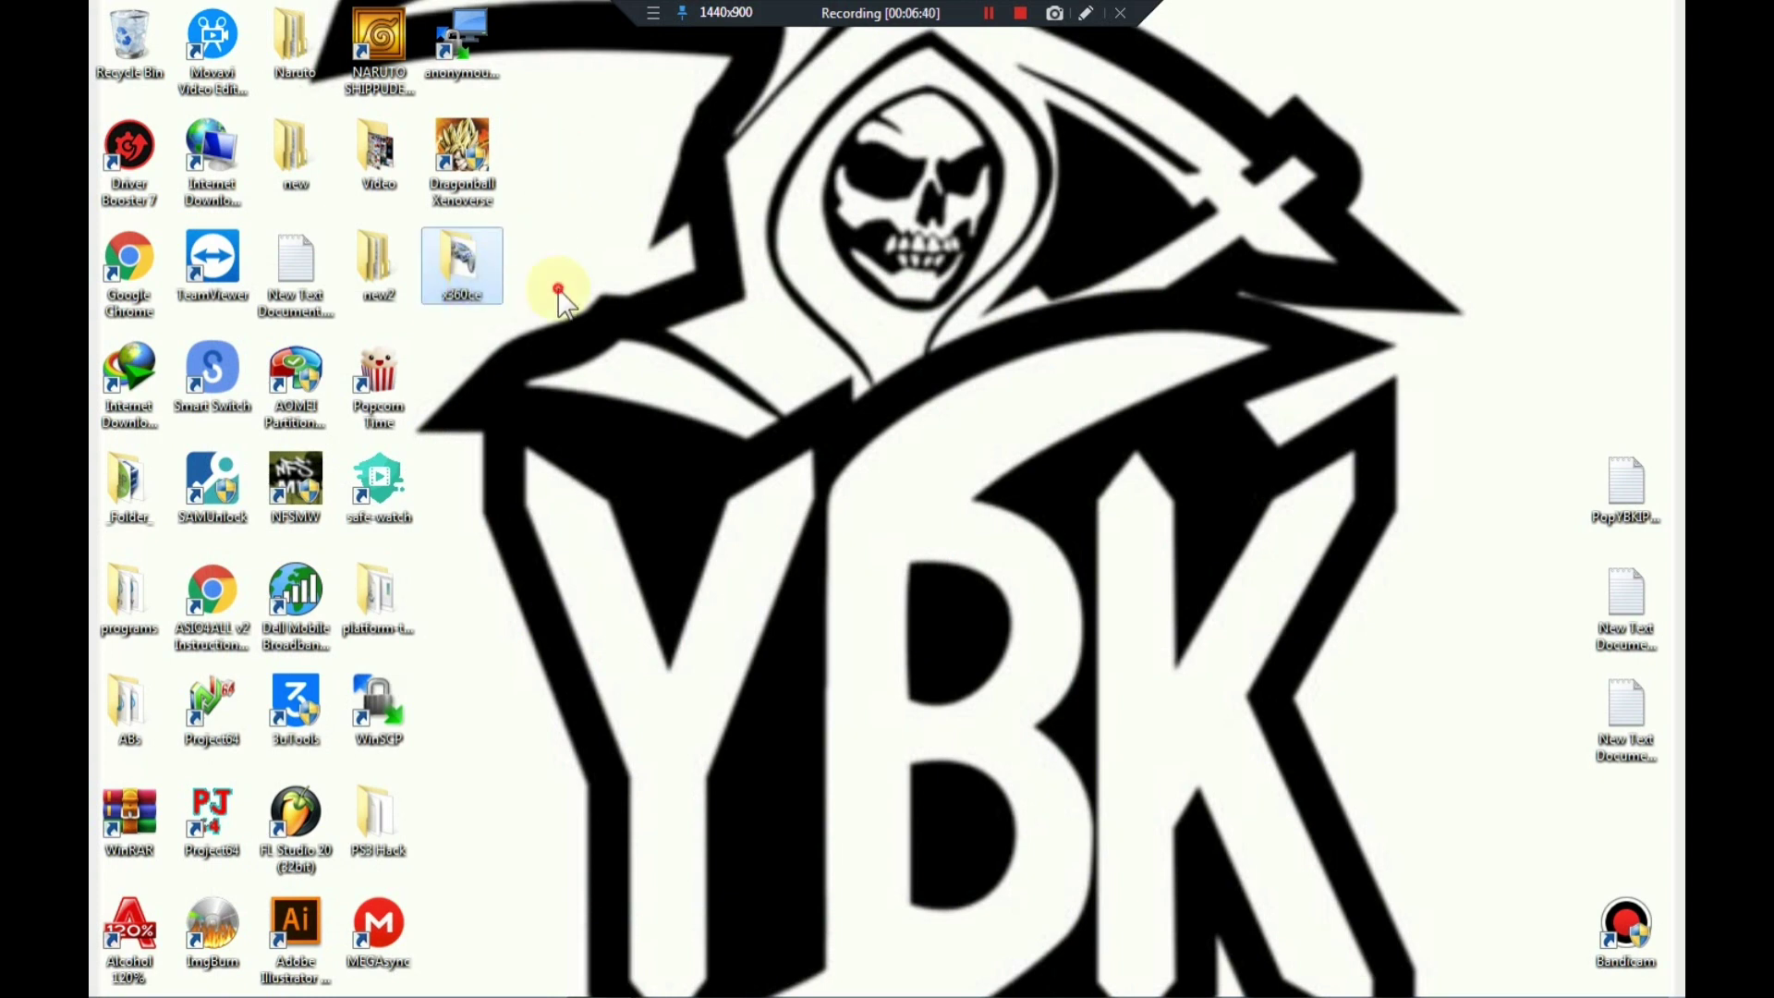
# Step: Copy x360ce.exe from the x360ce folder on the desktop and close the folder
pyautogui.click(474, 293)
pyautogui.doubleClick(474, 293)
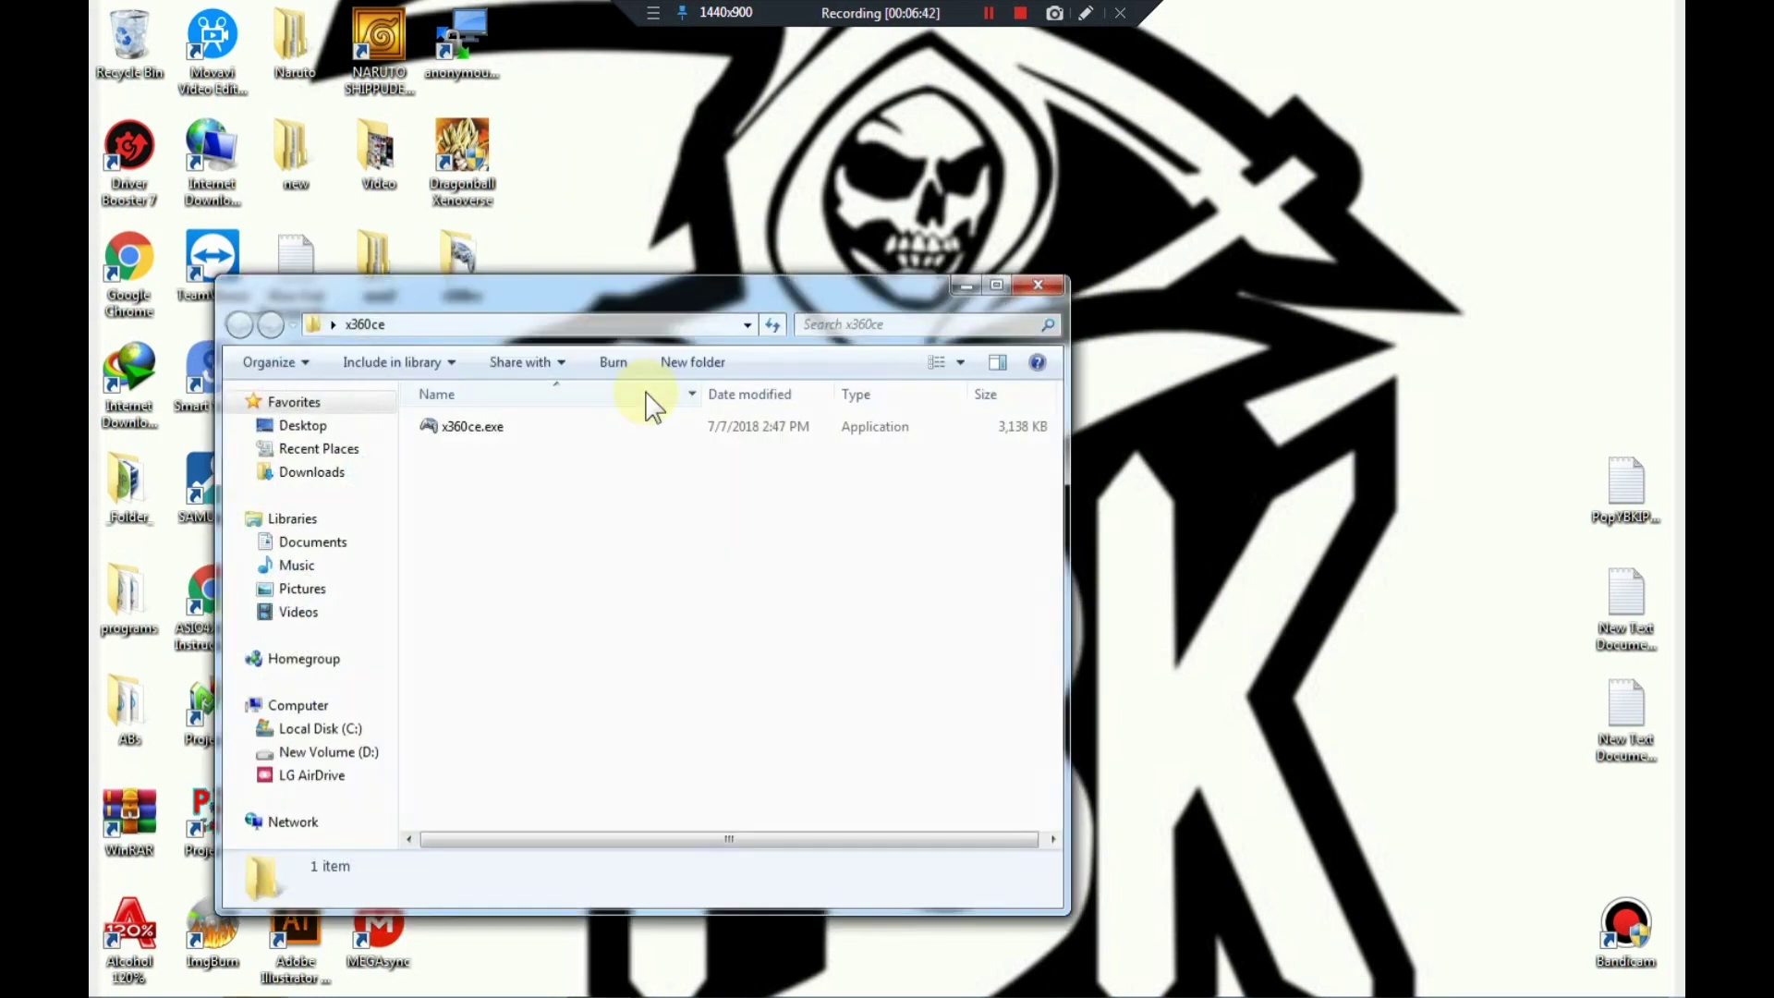
pyautogui.click(503, 428)
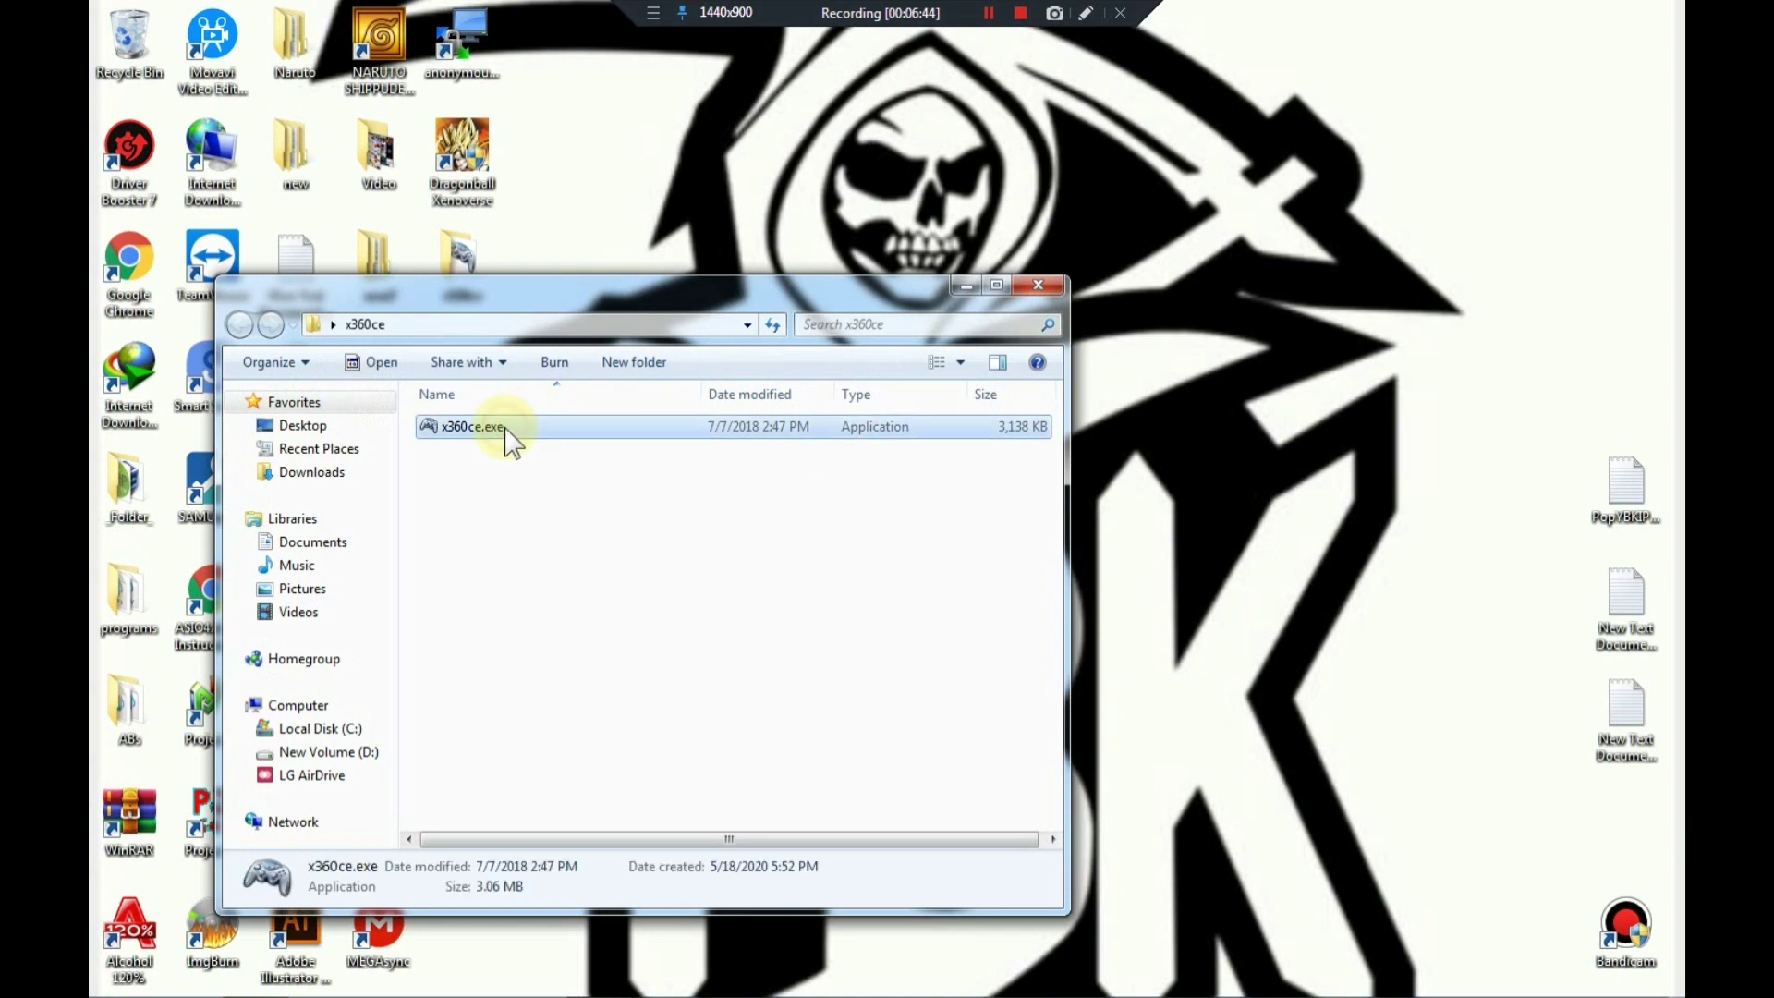
pyautogui.rightClick(506, 429)
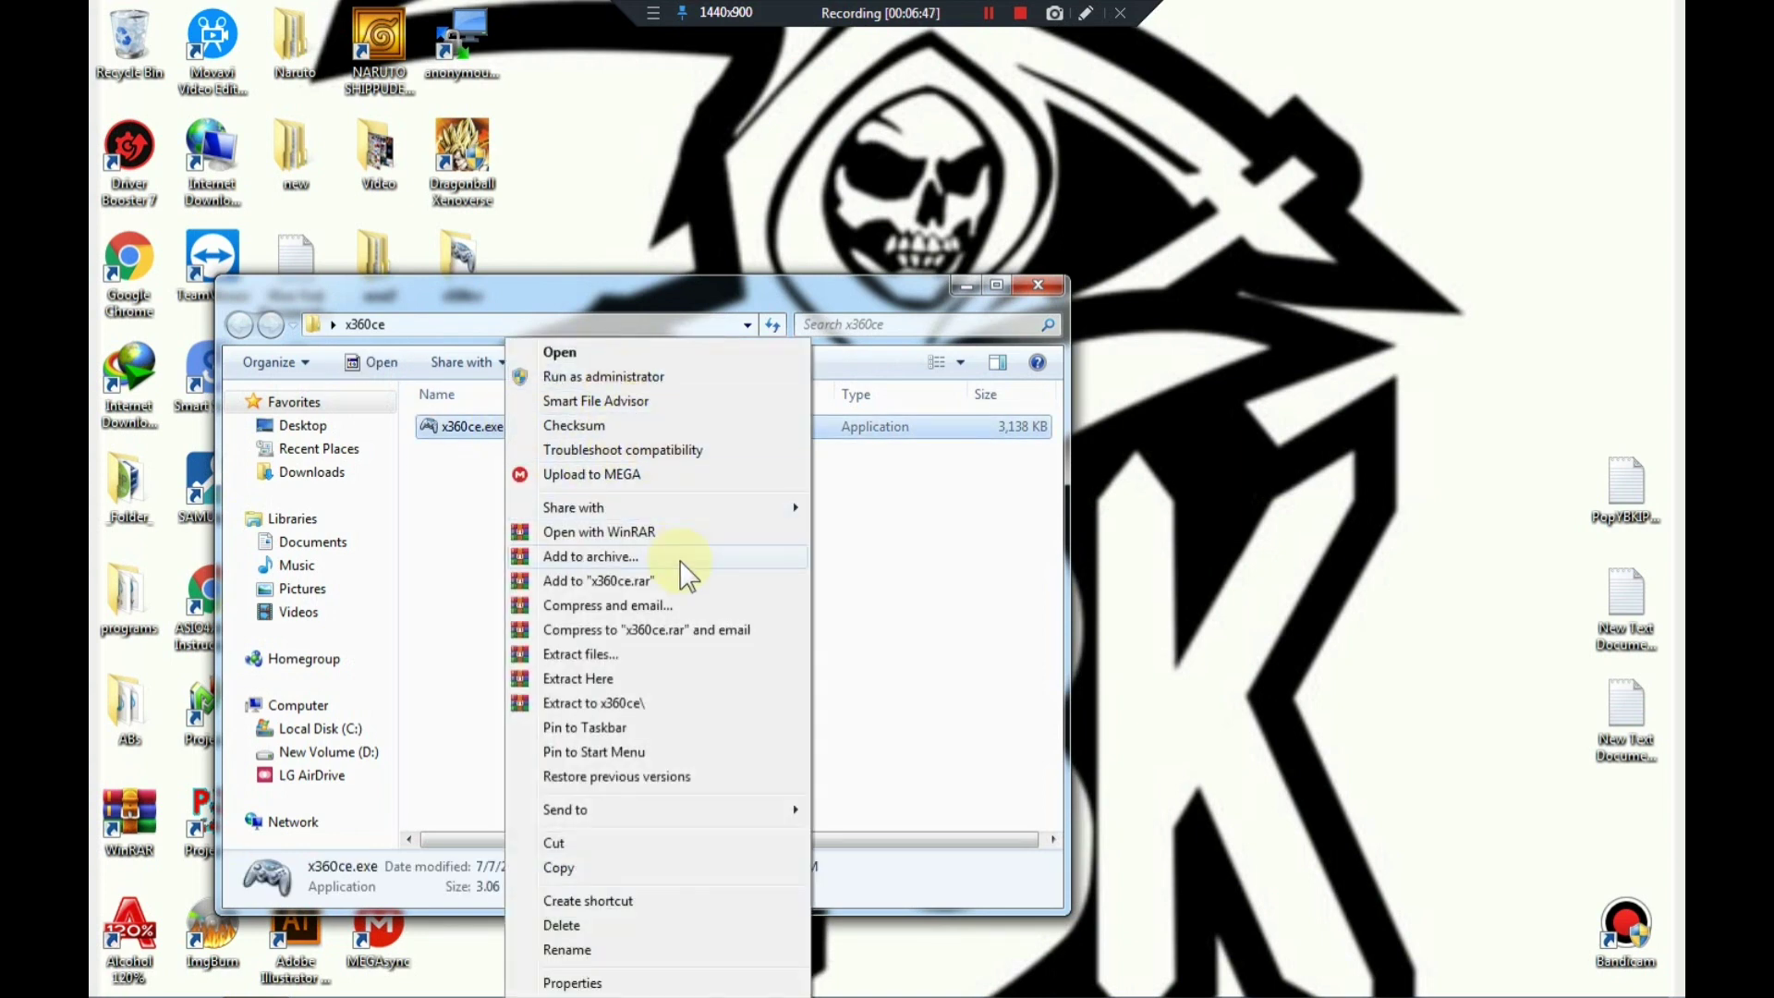
pyautogui.click(591, 868)
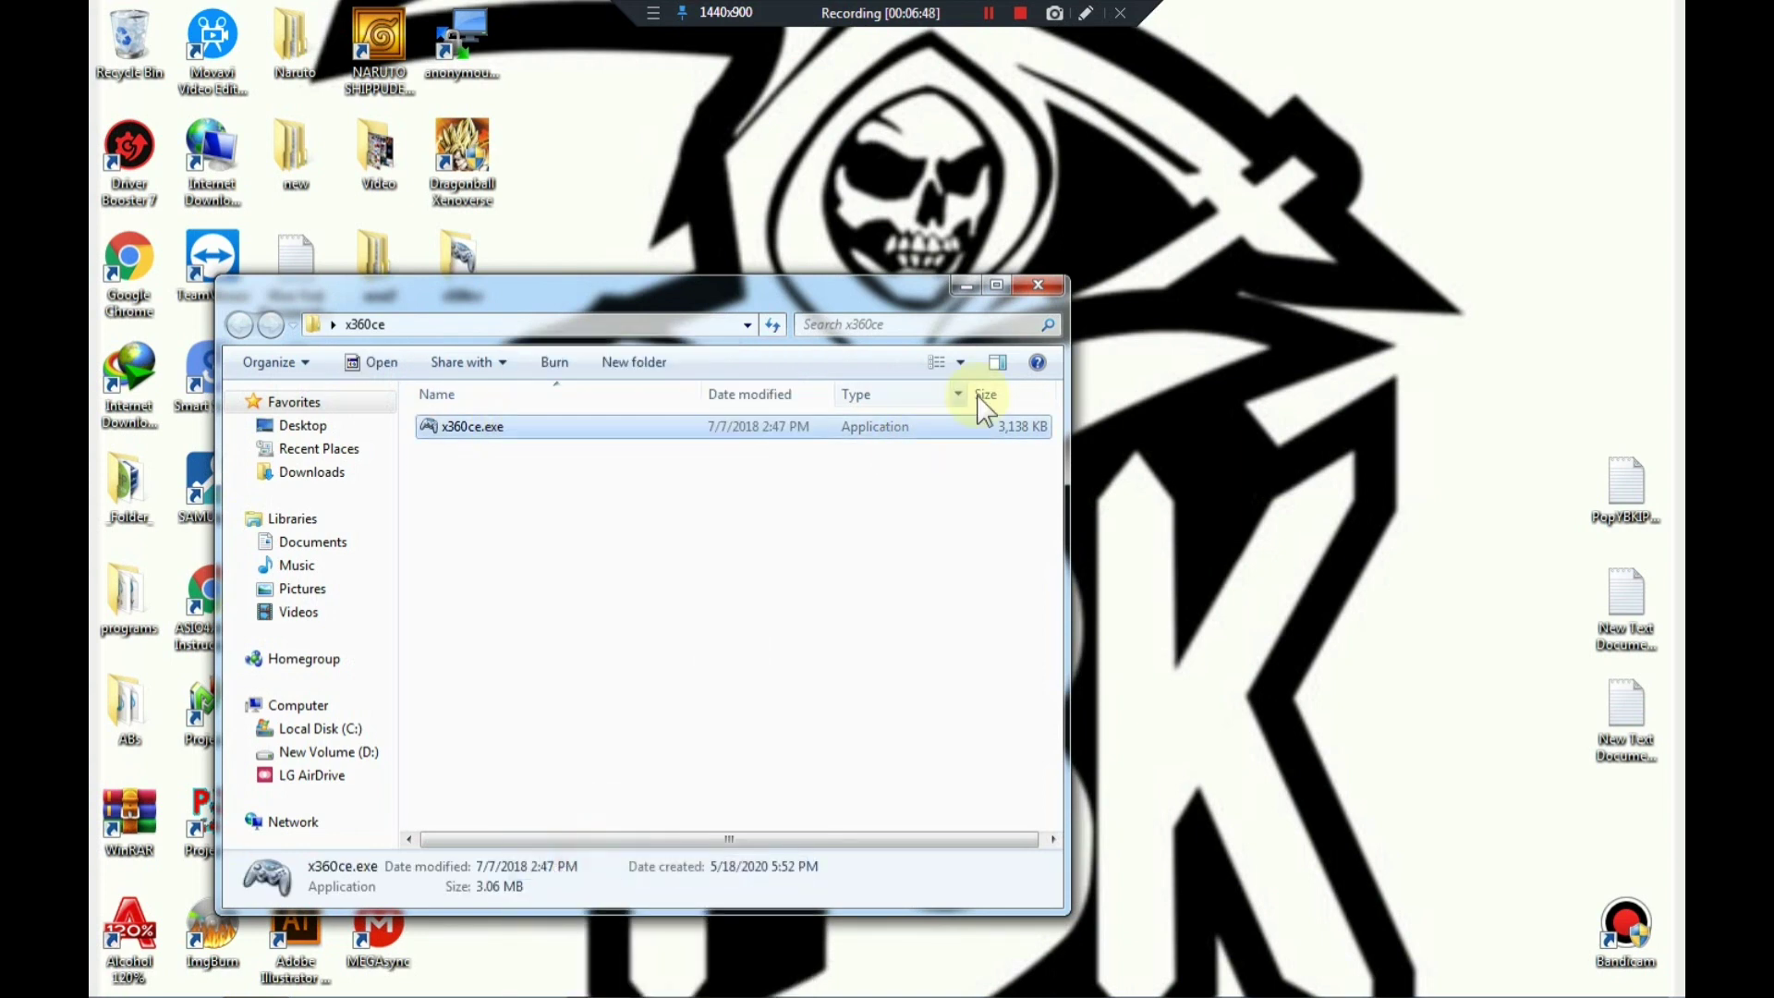
pyautogui.click(1037, 285)
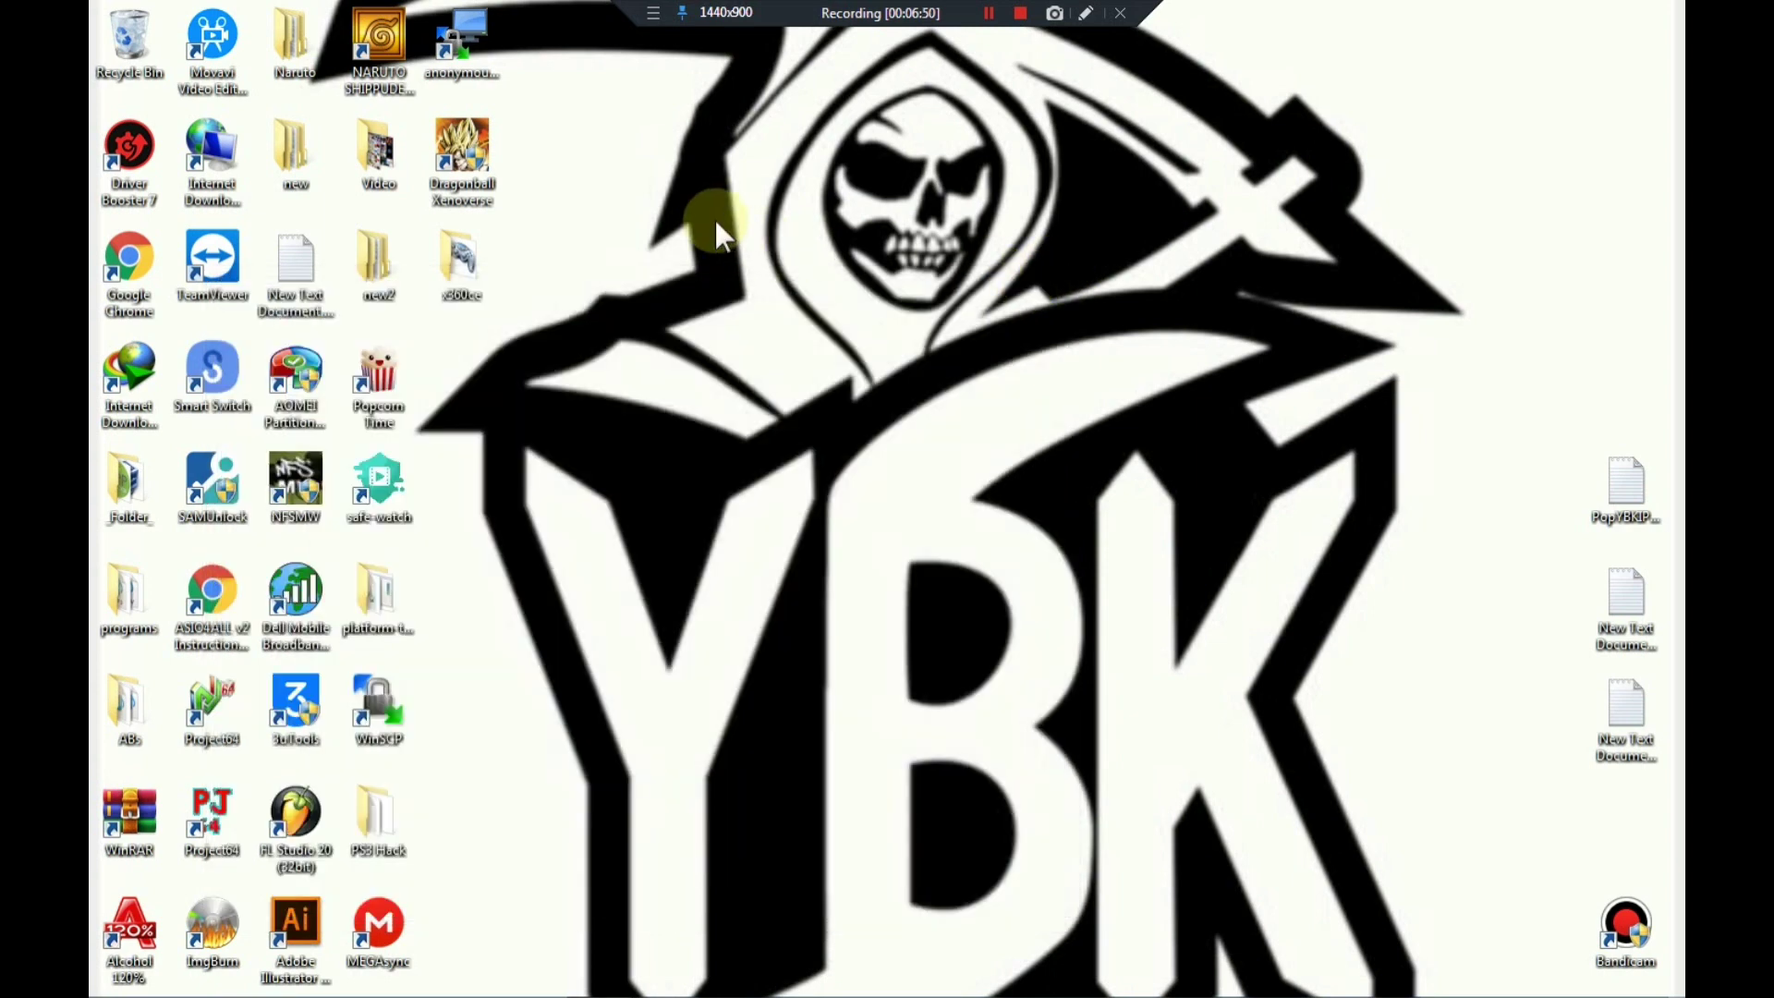
# Step: Open the Dragonball Xenoverse shortcut's file location and delete the existing x360ce.exe, x360ce.ini and xinput1_3.dll files
pyautogui.rightClick(457, 164)
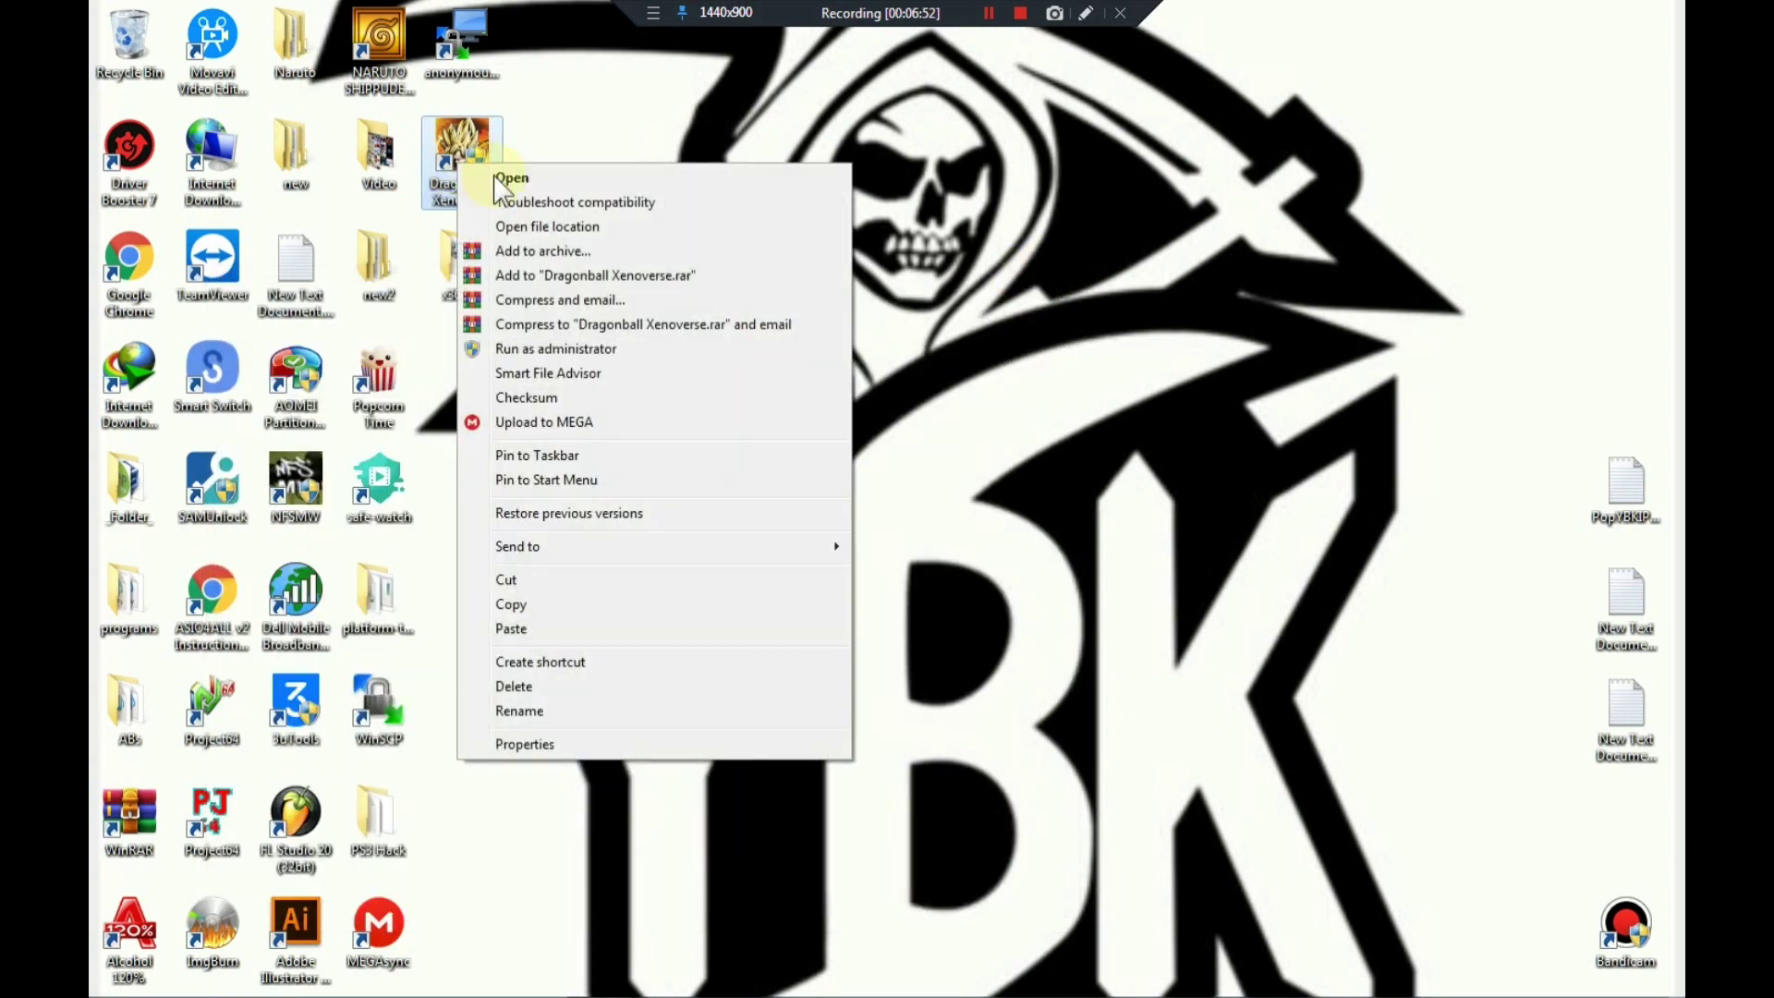
pyautogui.click(573, 229)
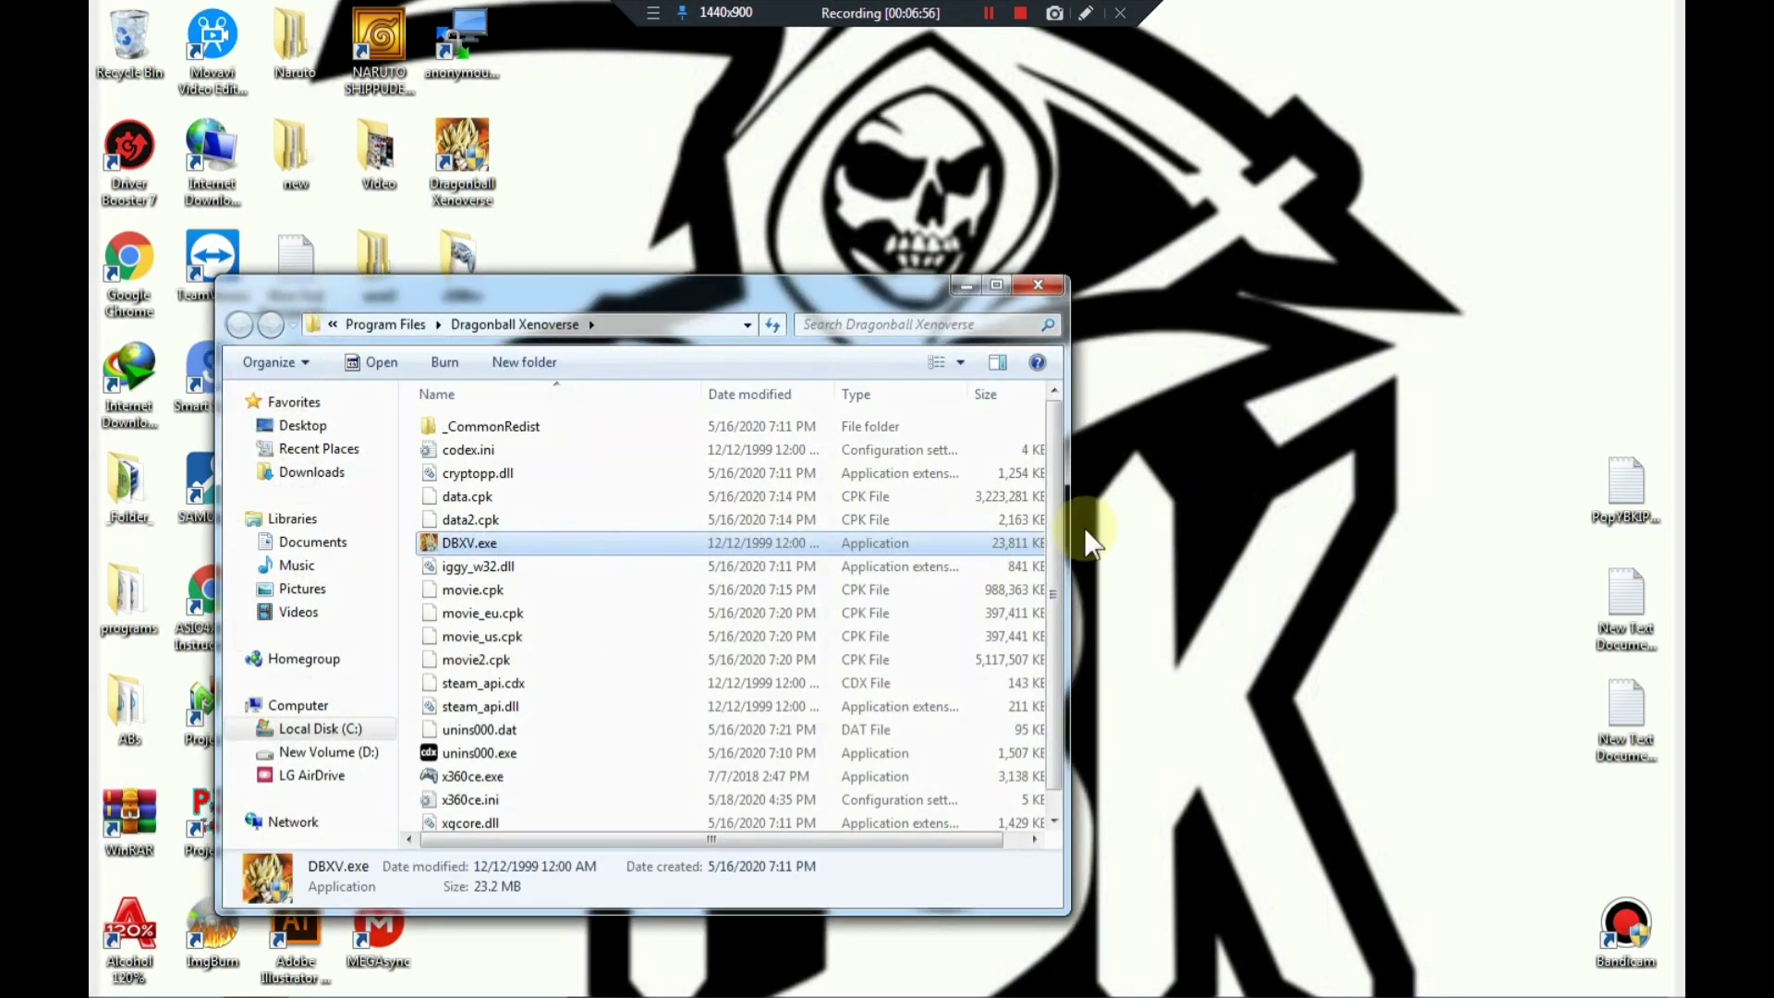
pyautogui.scroll(-1, 1046, 545)
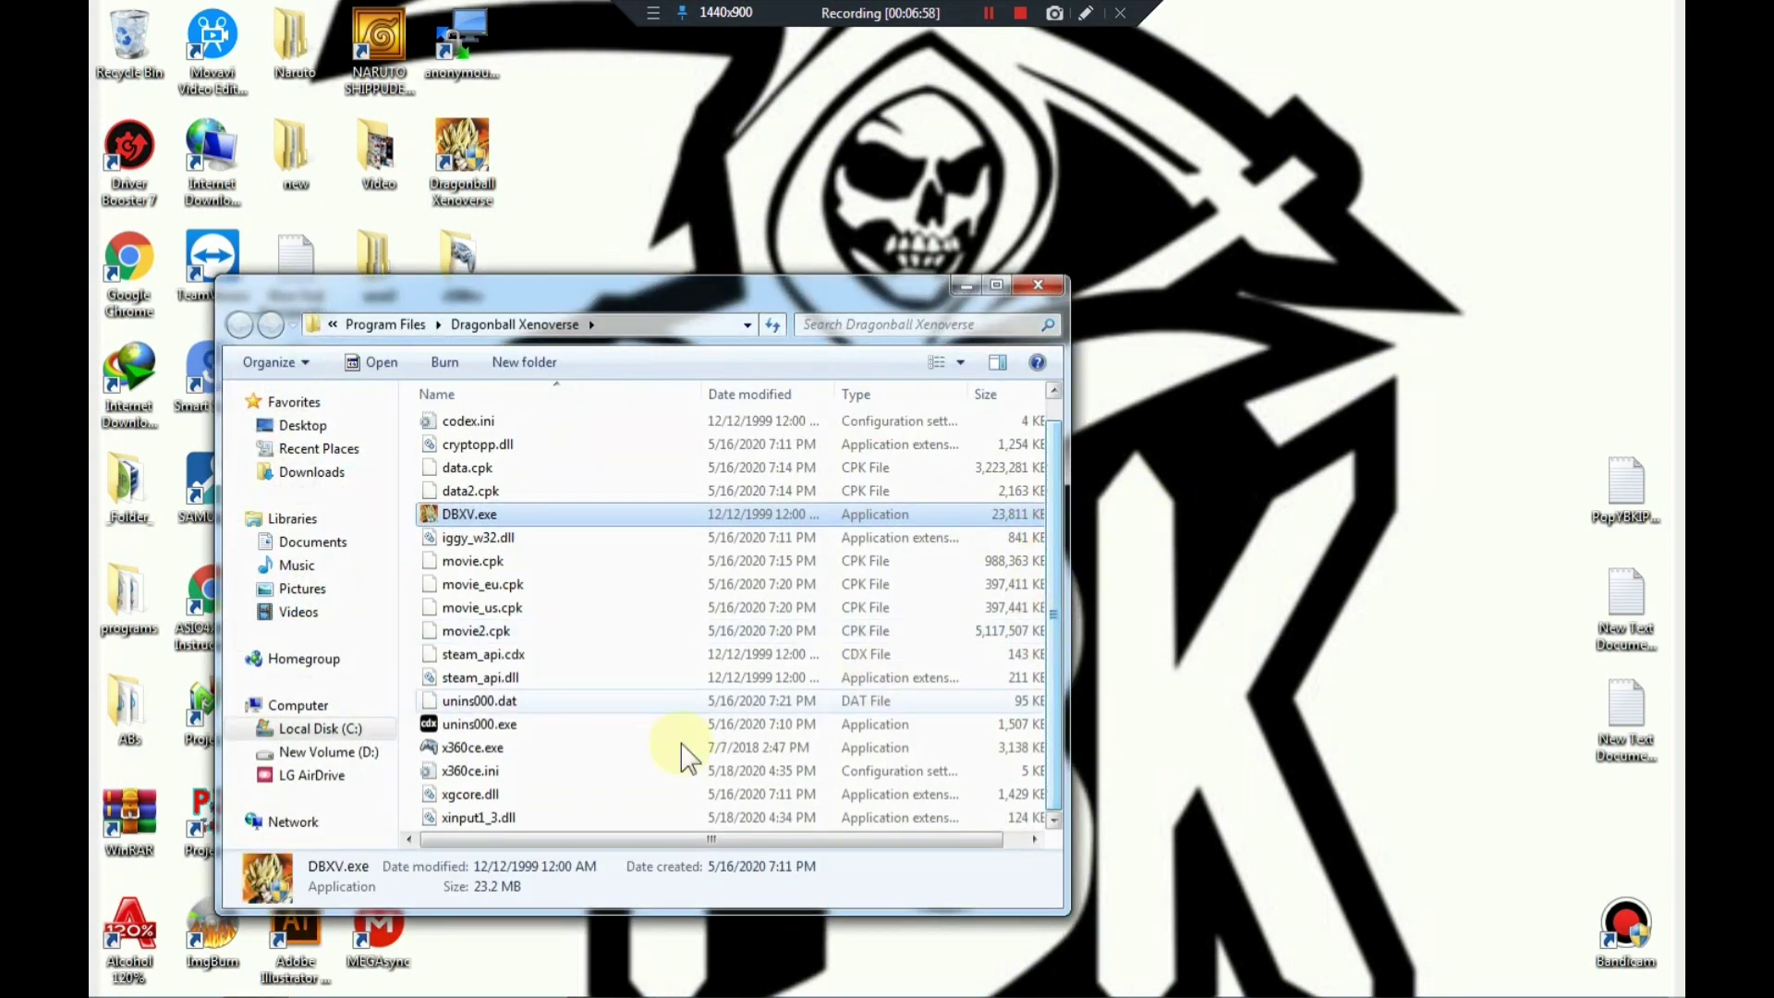
pyautogui.click(469, 797)
pyautogui.keyDown('shift'); pyautogui.click(529, 824); pyautogui.keyUp('shift')
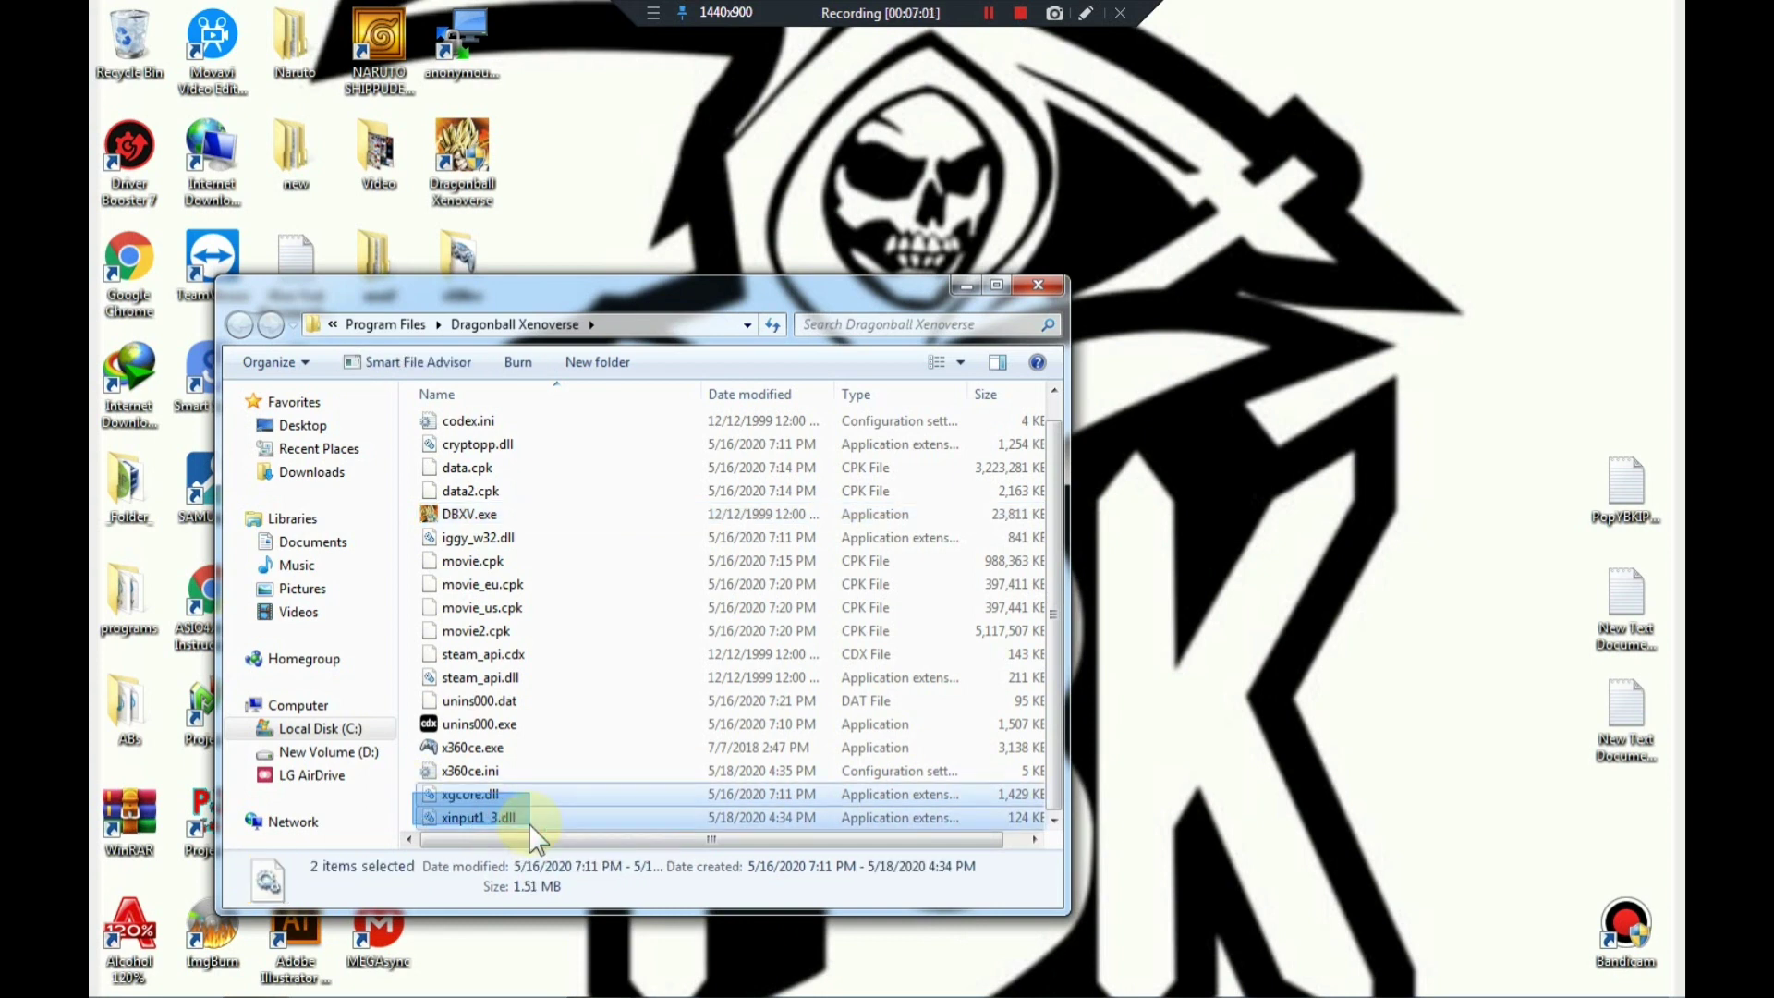
pyautogui.click(529, 823)
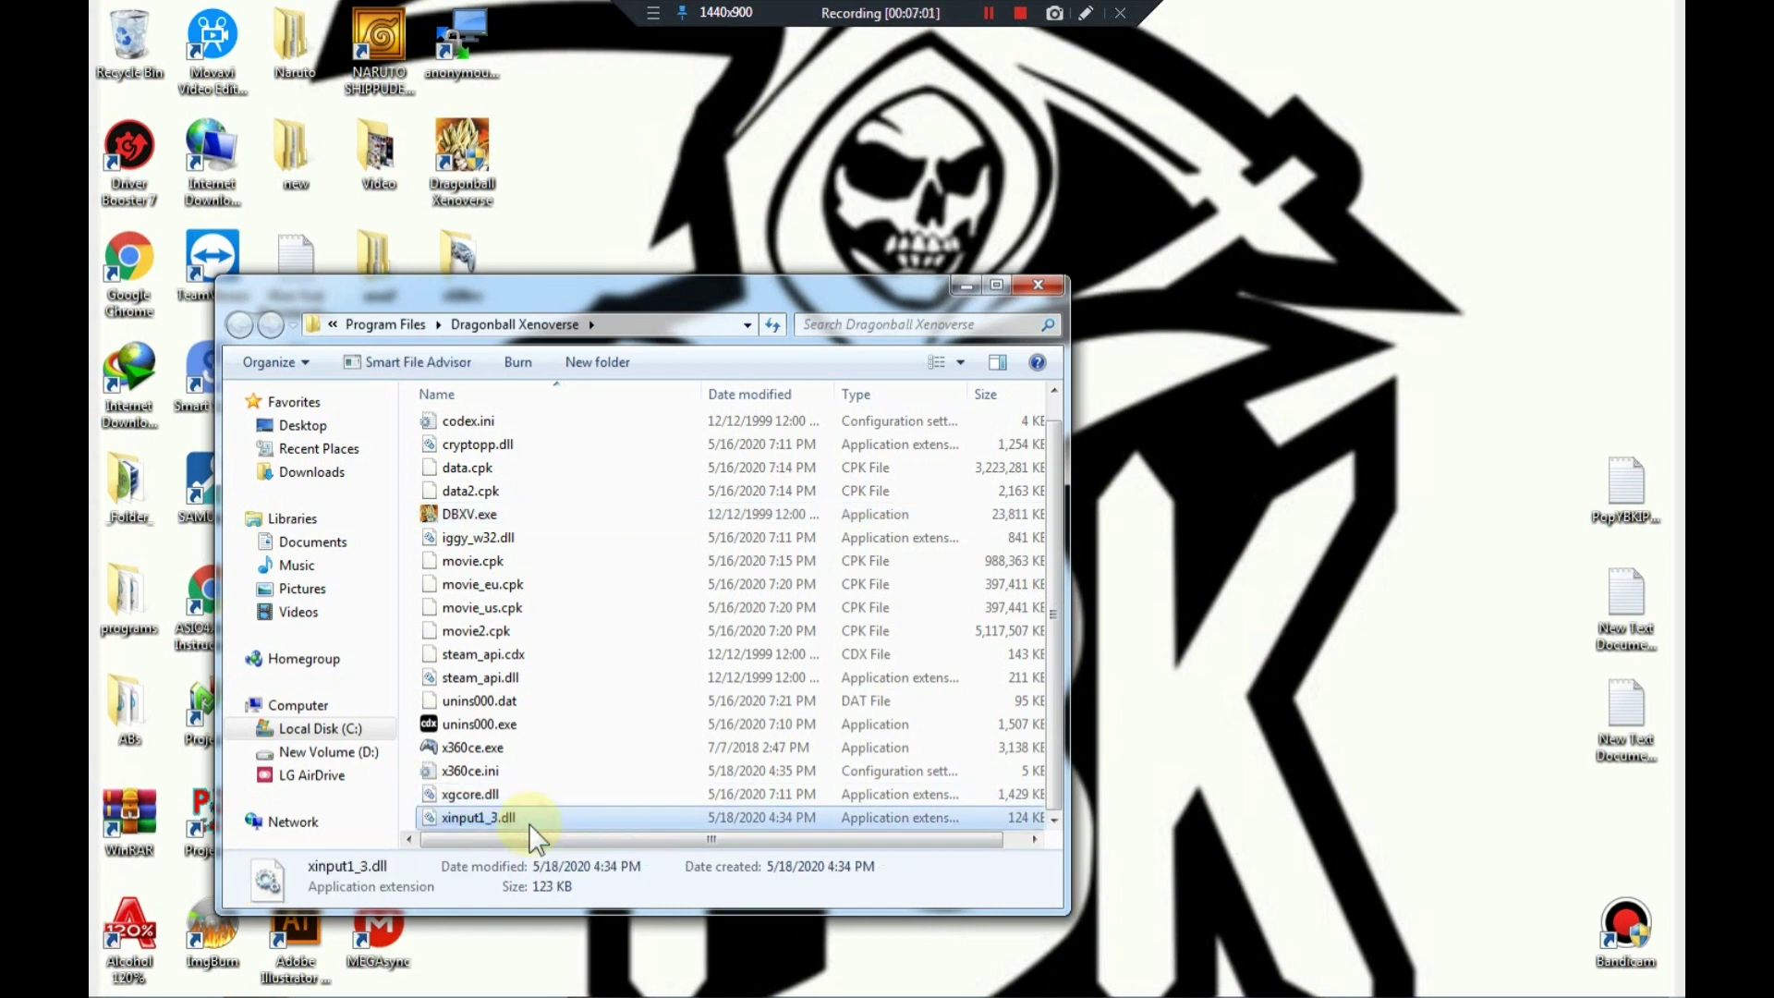
pyautogui.keyDown('ctrl'); pyautogui.click(486, 747); pyautogui.keyUp('ctrl')
pyautogui.keyDown('ctrl'); pyautogui.click(488, 773); pyautogui.keyUp('ctrl')
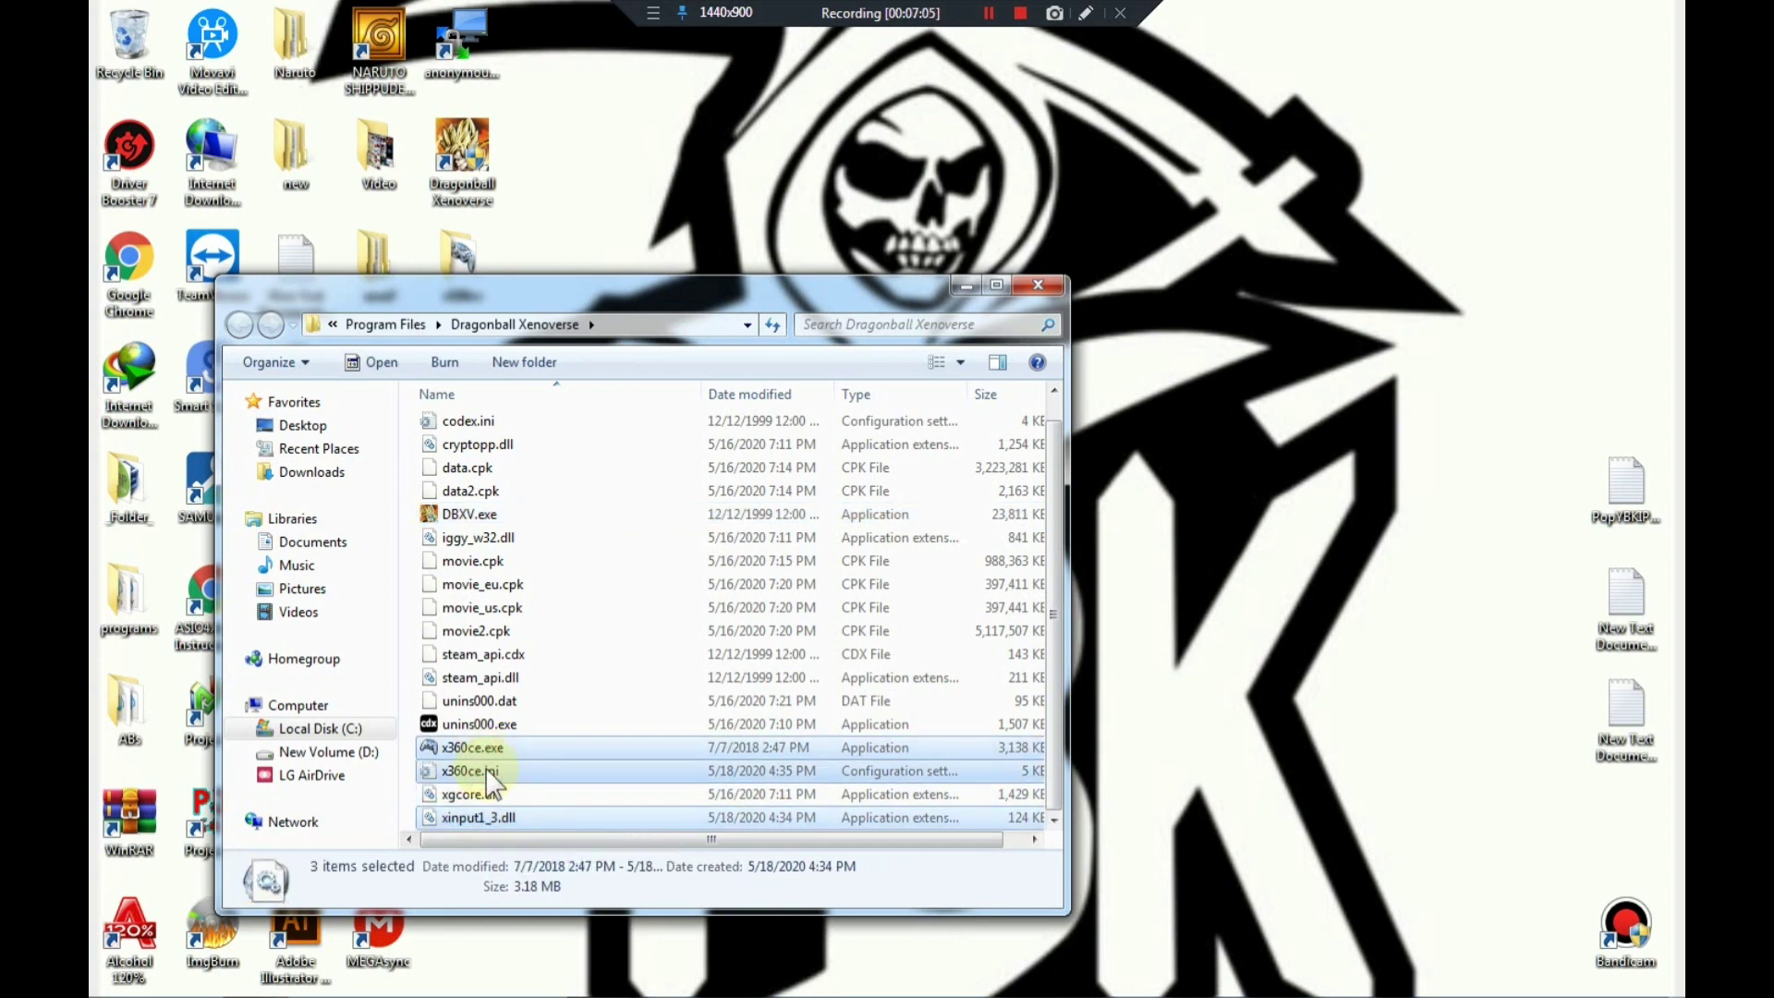
pyautogui.press('Delete')
pyautogui.click(969, 529)
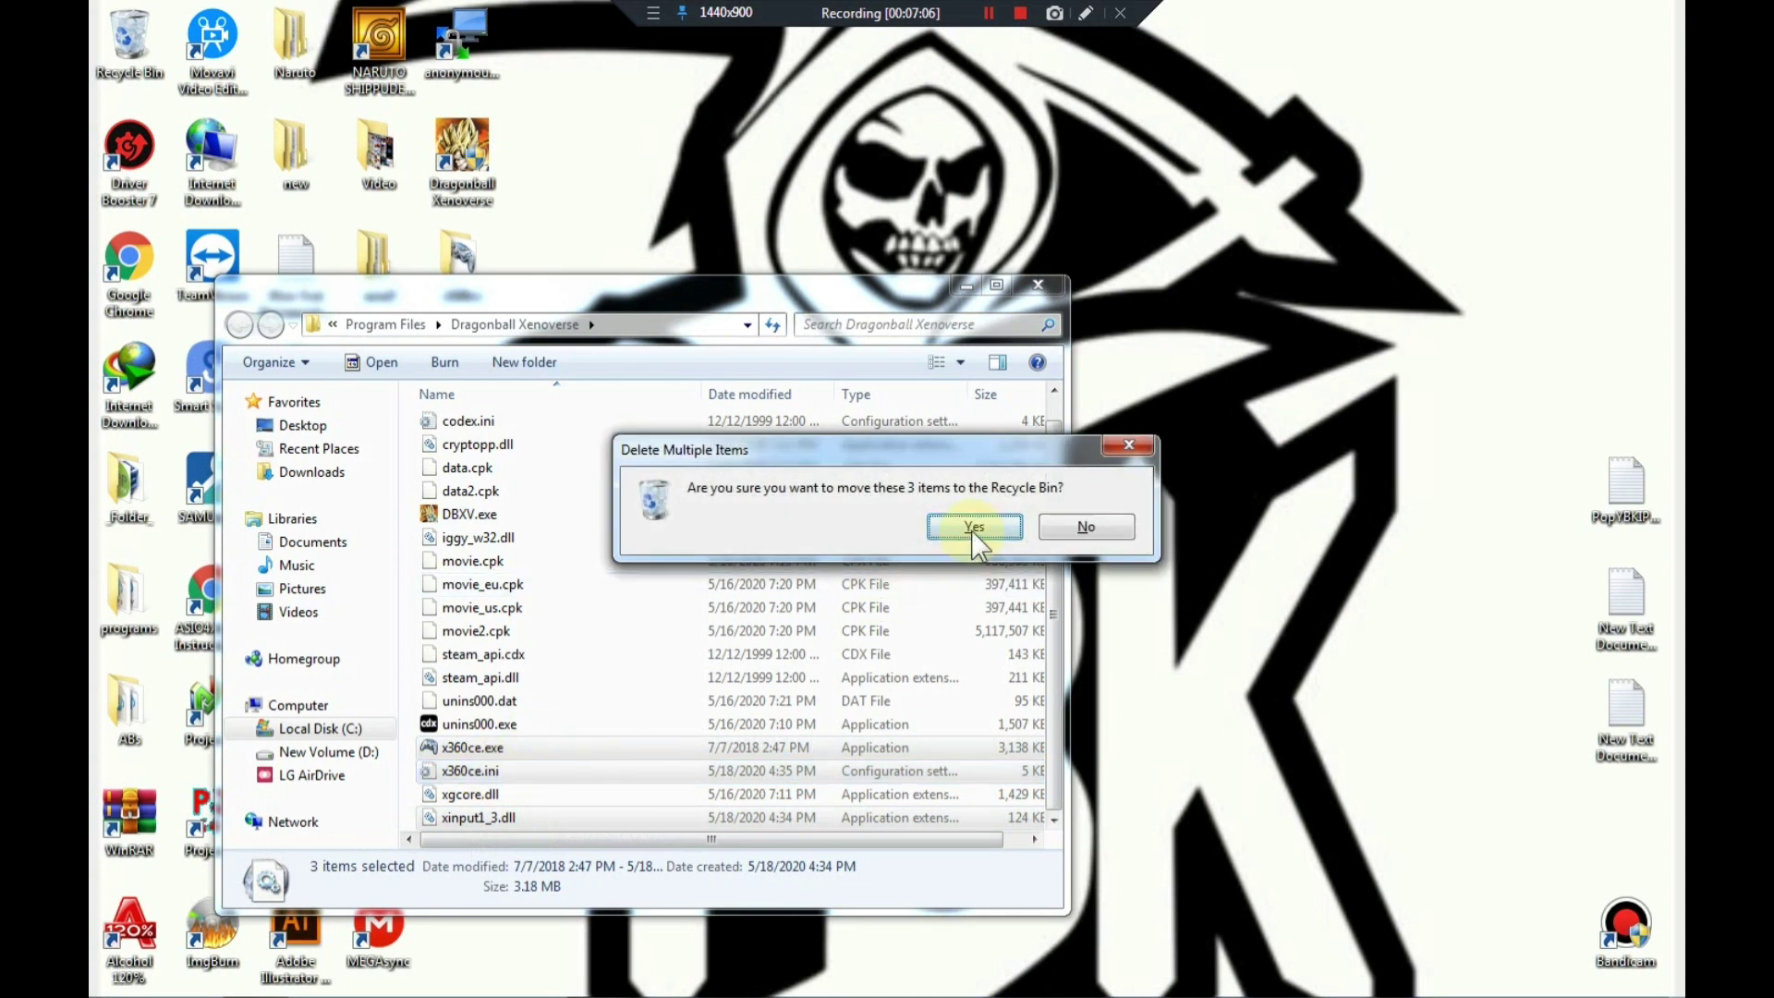
pyautogui.click(869, 584)
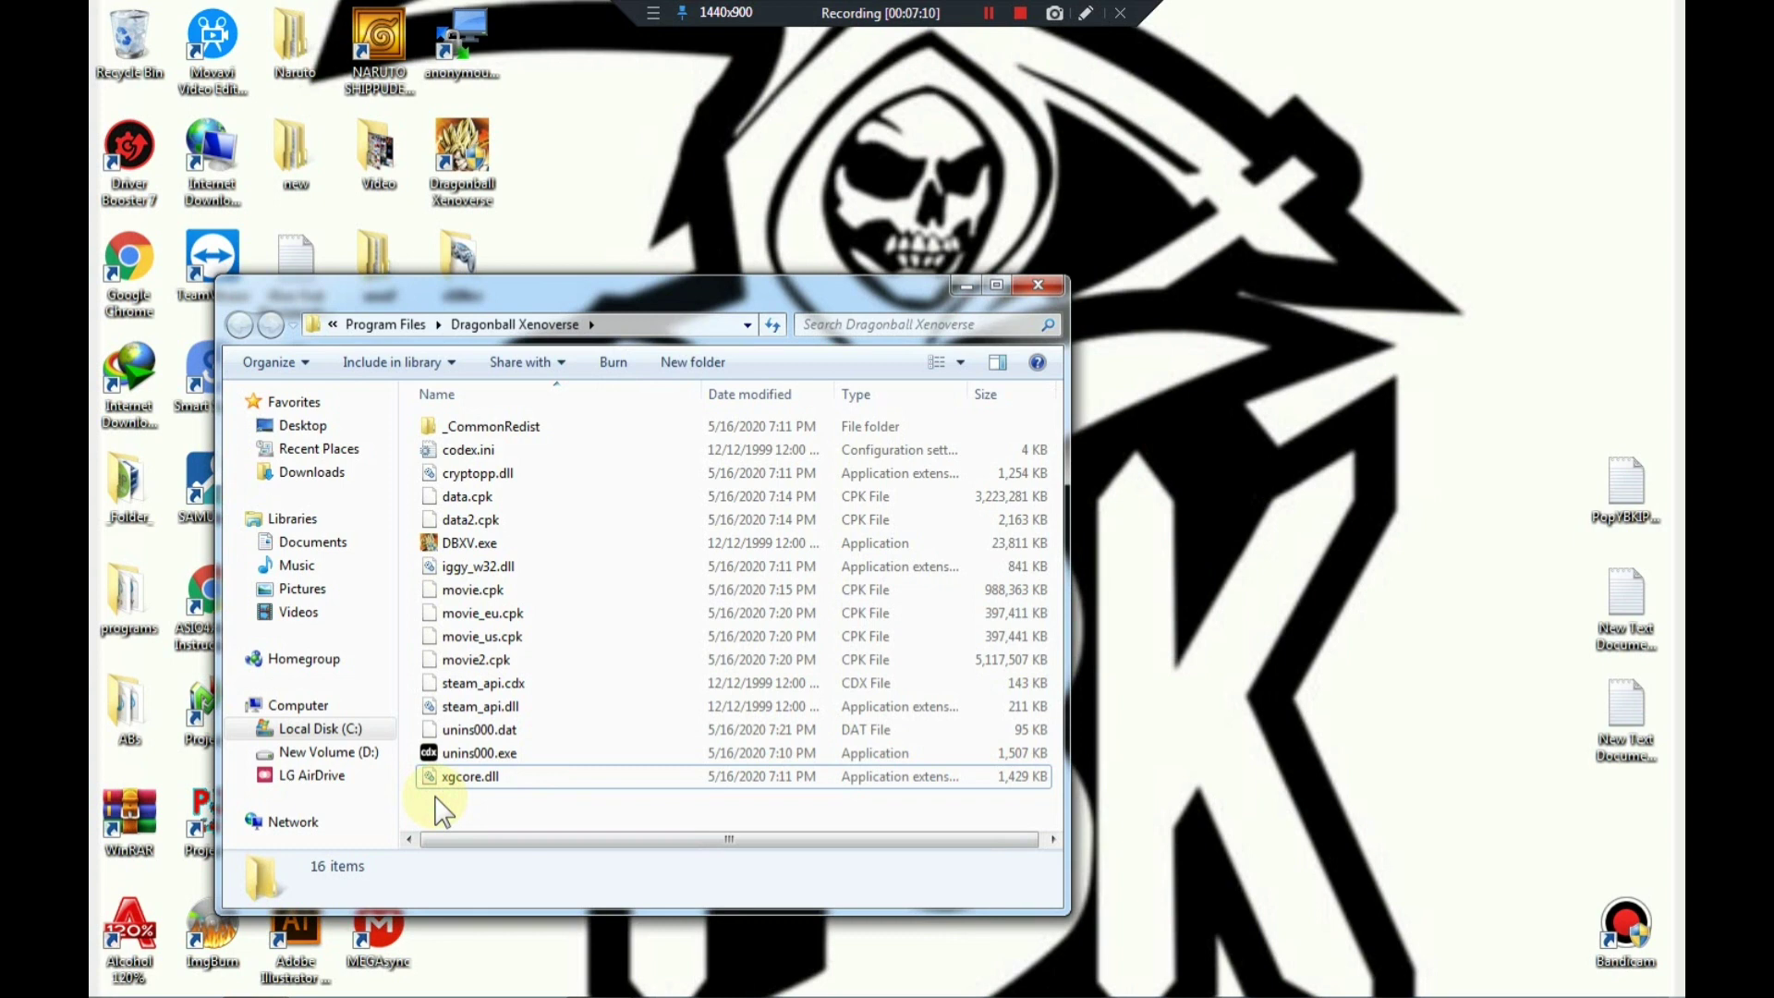
# Step: Paste the copied x360ce.exe into the Dragonball Xenoverse folder, granting administrator permission
pyautogui.hotkey('ctrl', 'v')
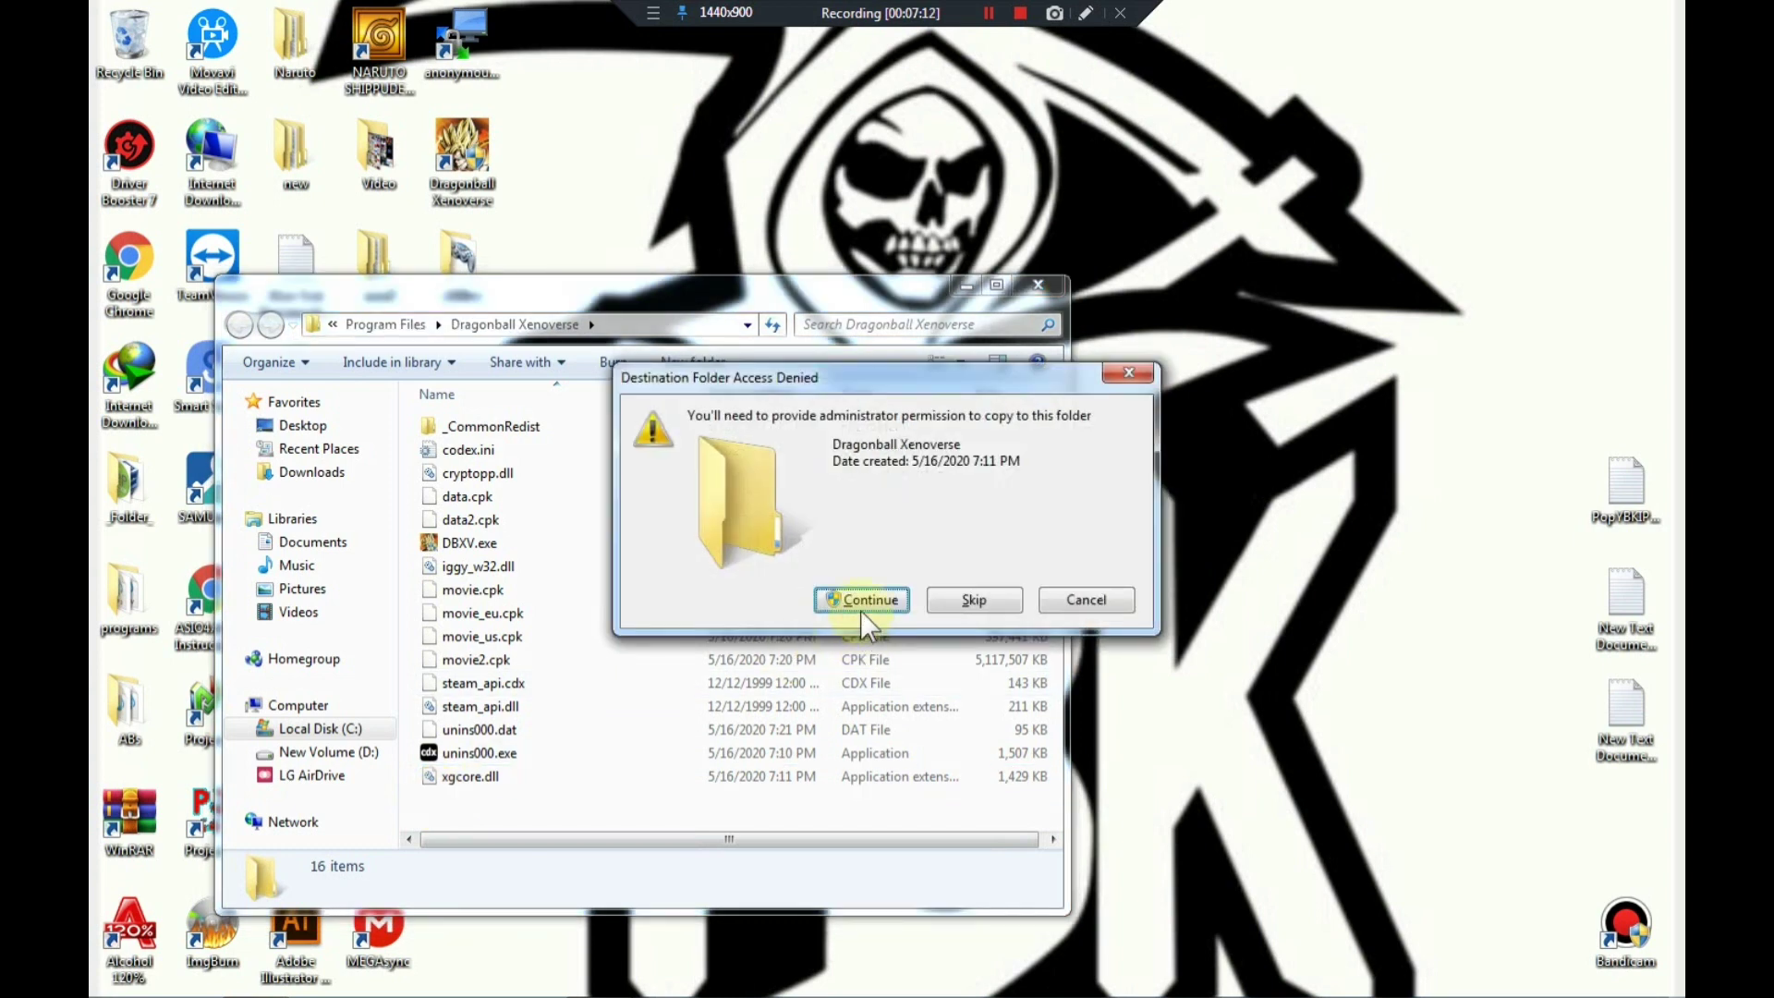
pyautogui.click(857, 606)
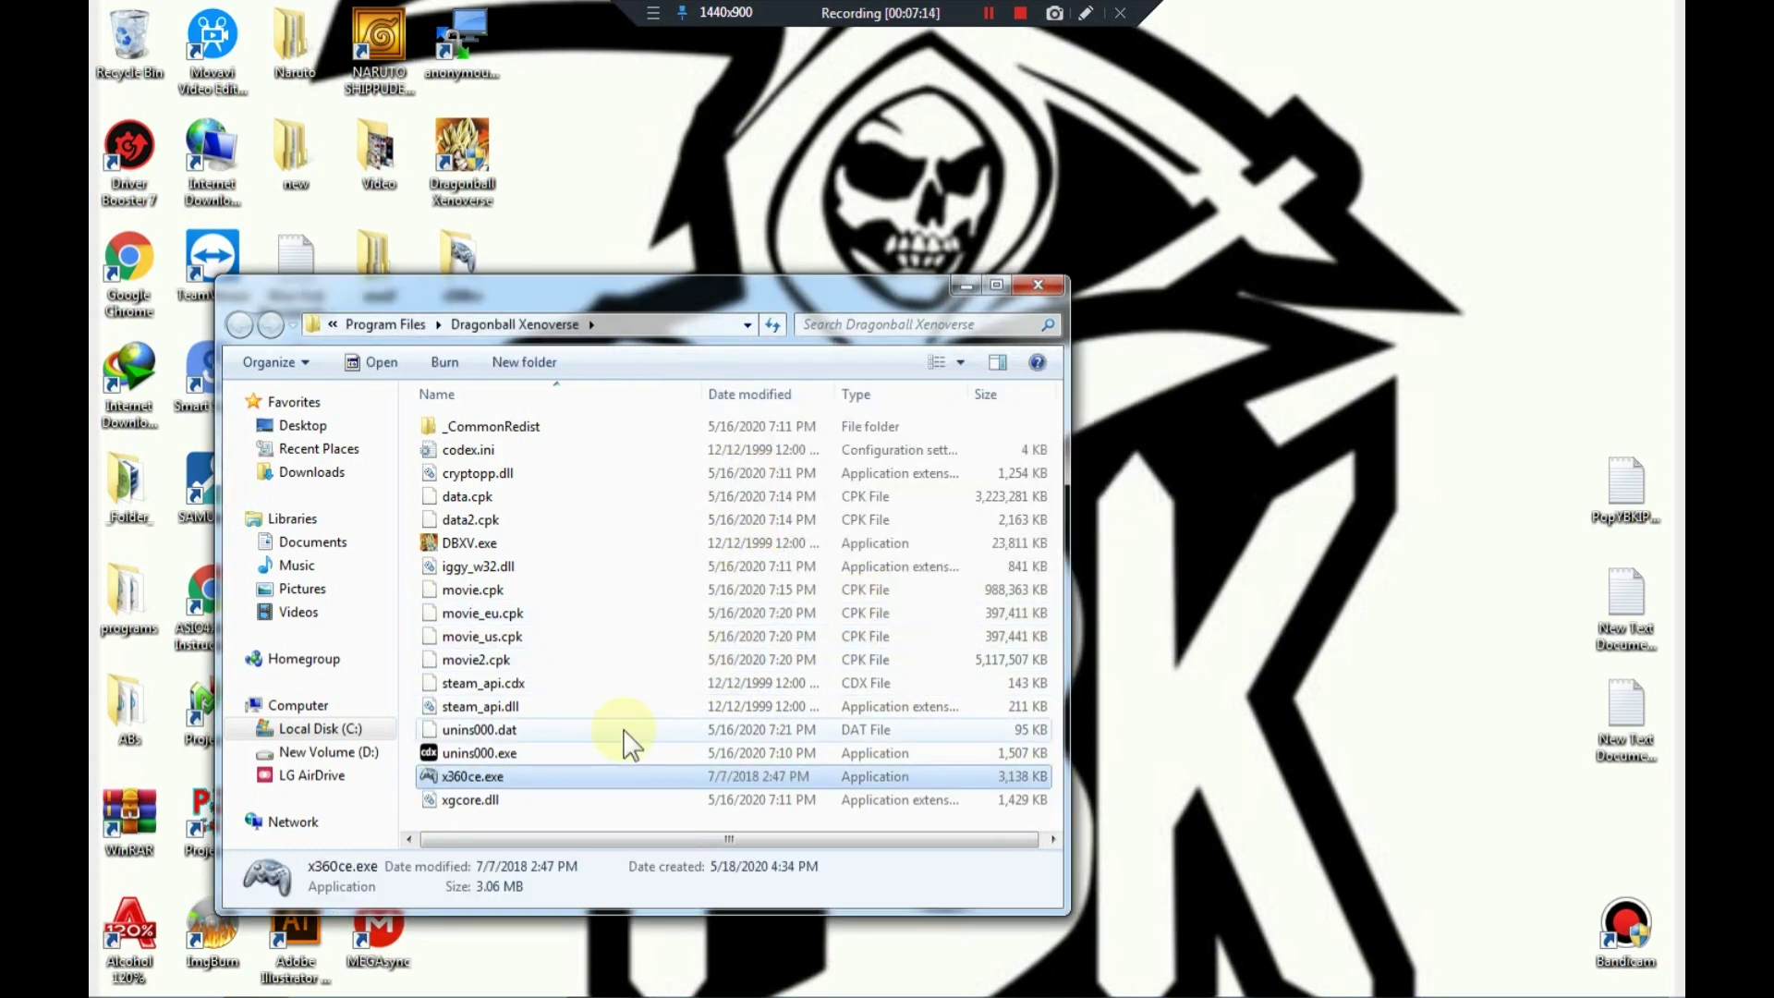
# Step: Run x360ce.exe from the game folder as administrator and create the missing xinput1_3.dll file
pyautogui.doubleClick(474, 781)
pyautogui.rightClick(476, 783)
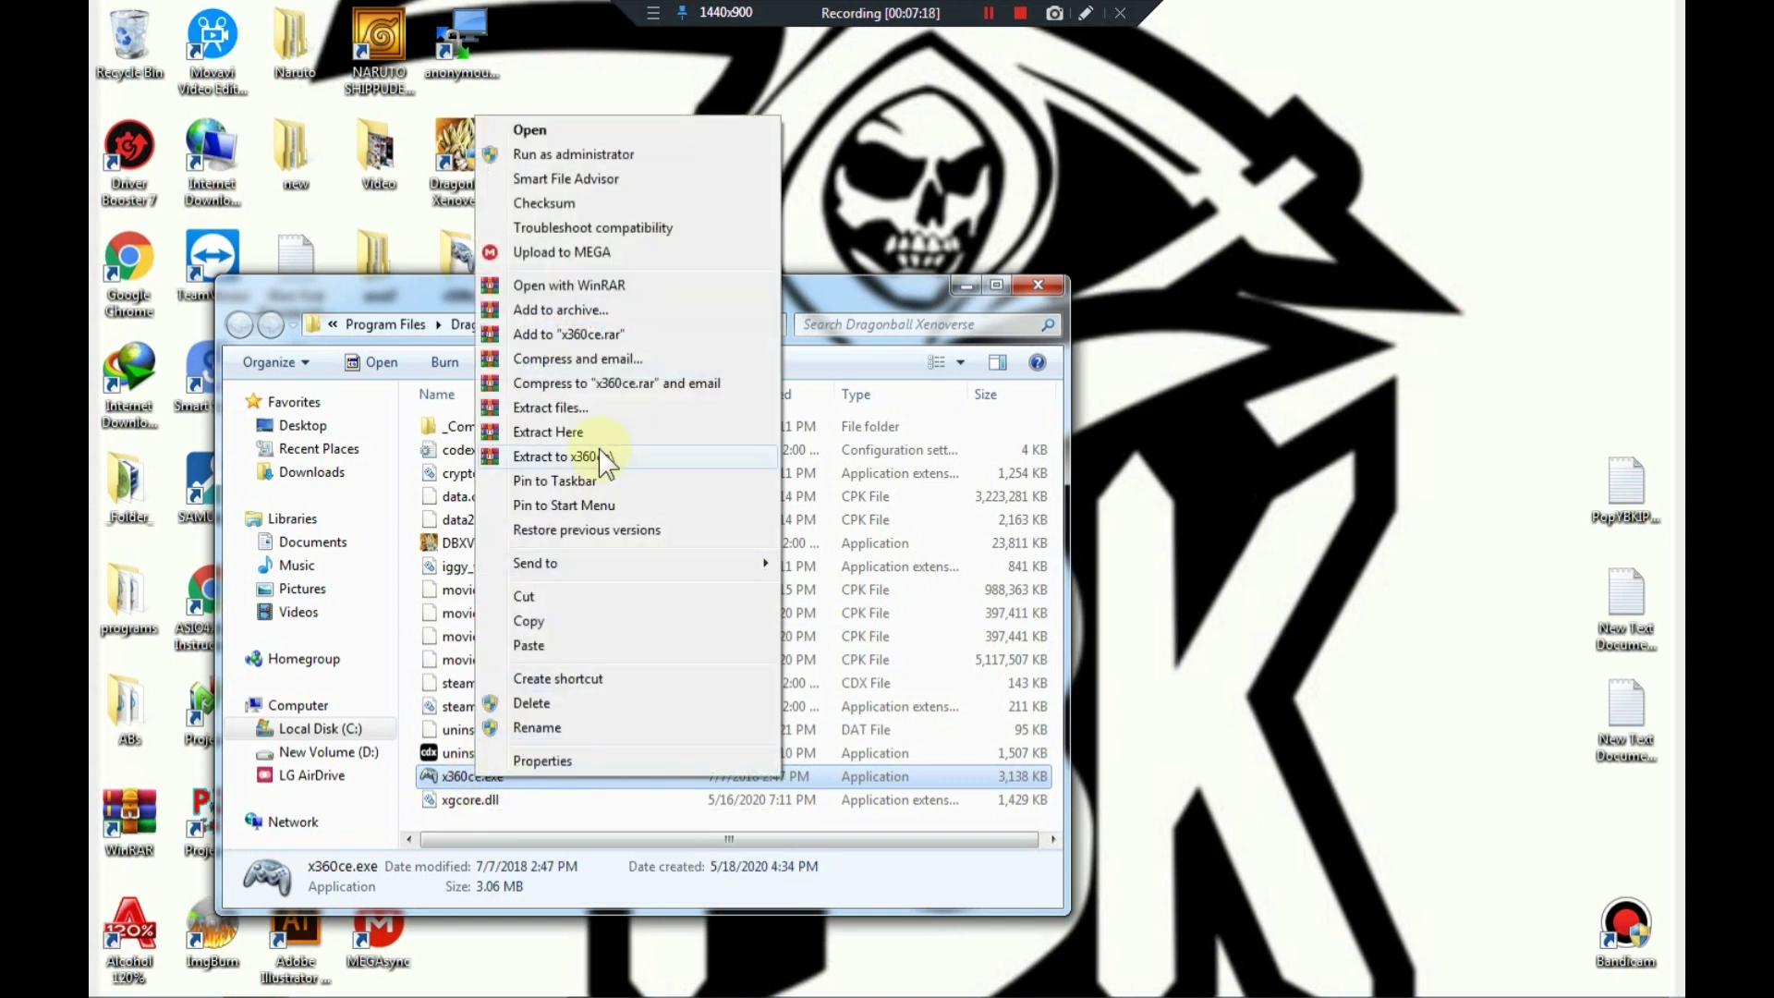
pyautogui.click(584, 157)
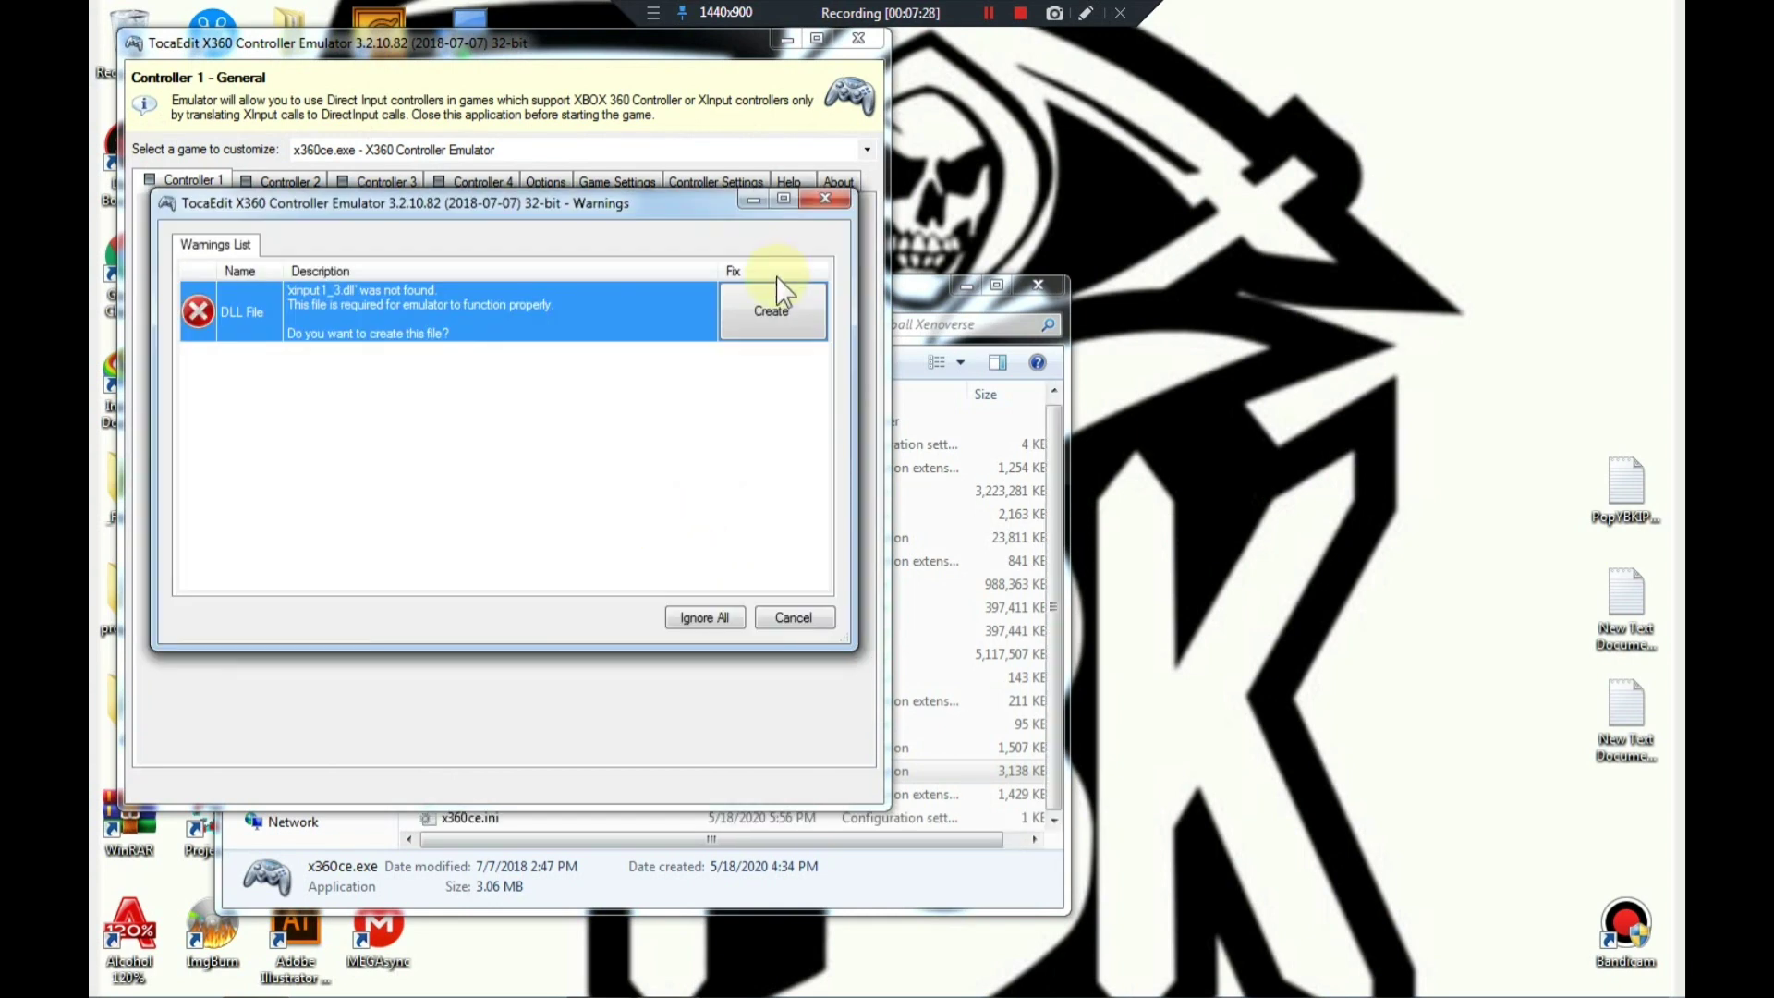
pyautogui.click(774, 317)
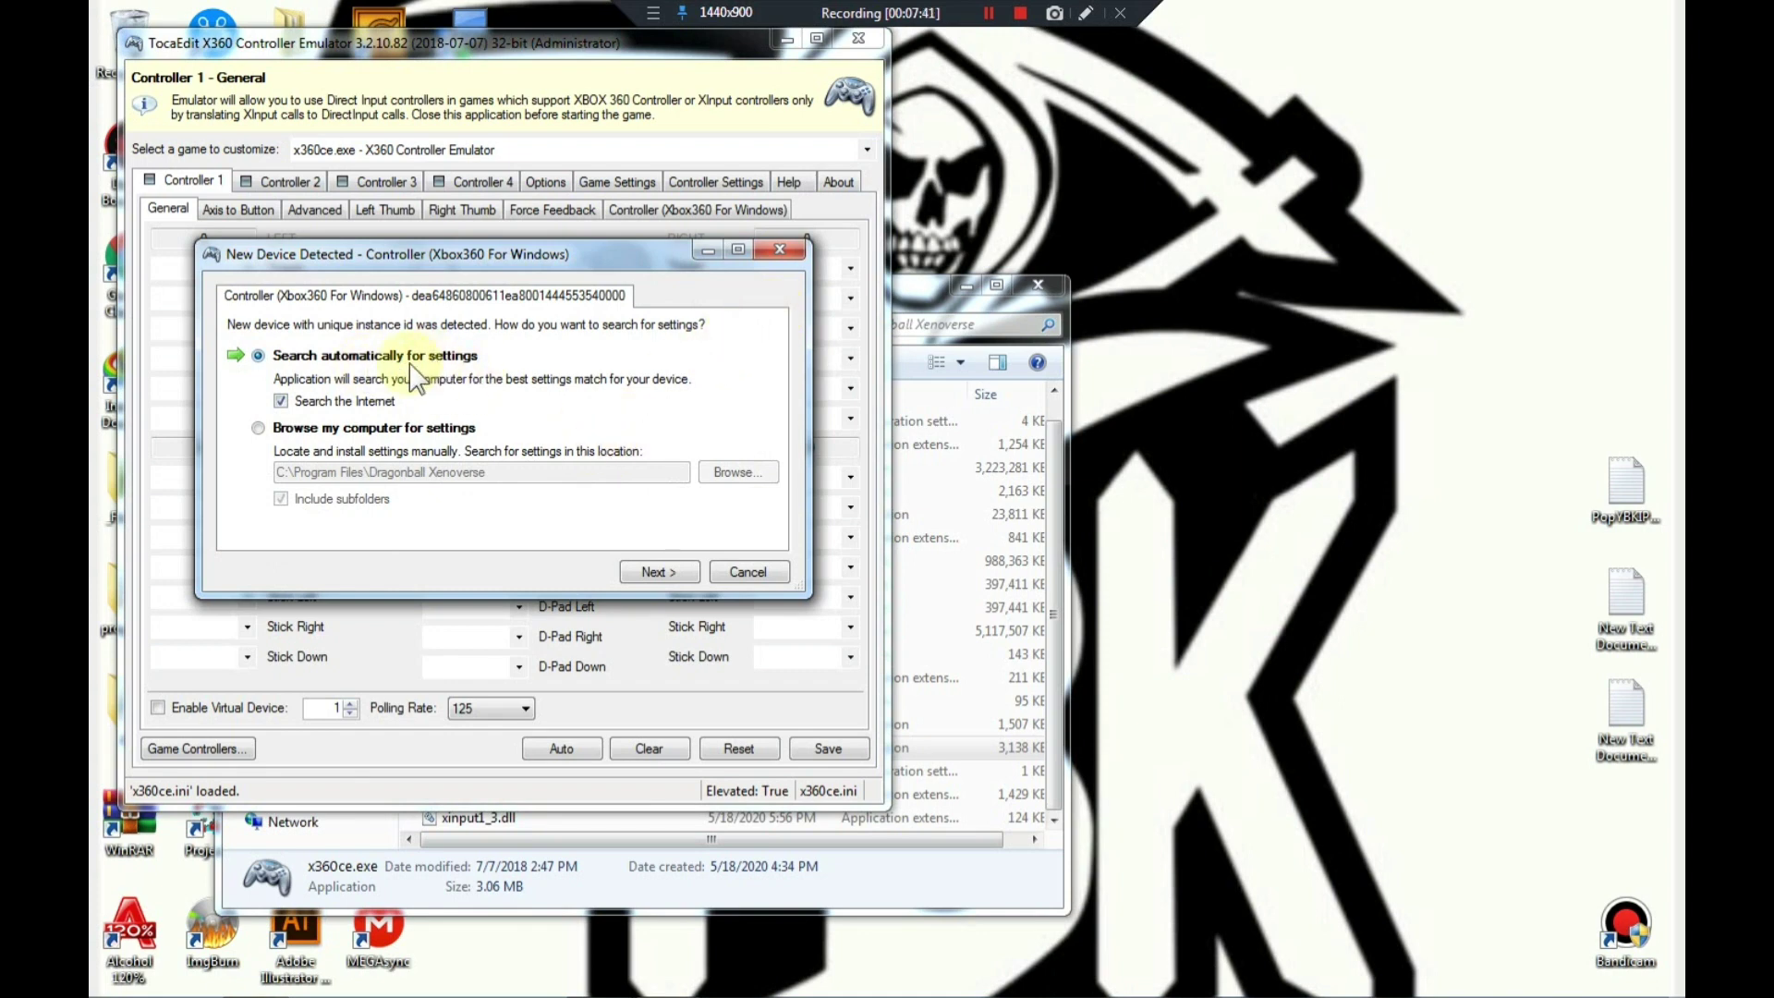
# Step: Search automatically for the new controller's settings, including the Internet, and load the Internet: Default Settings configuration
pyautogui.click(653, 571)
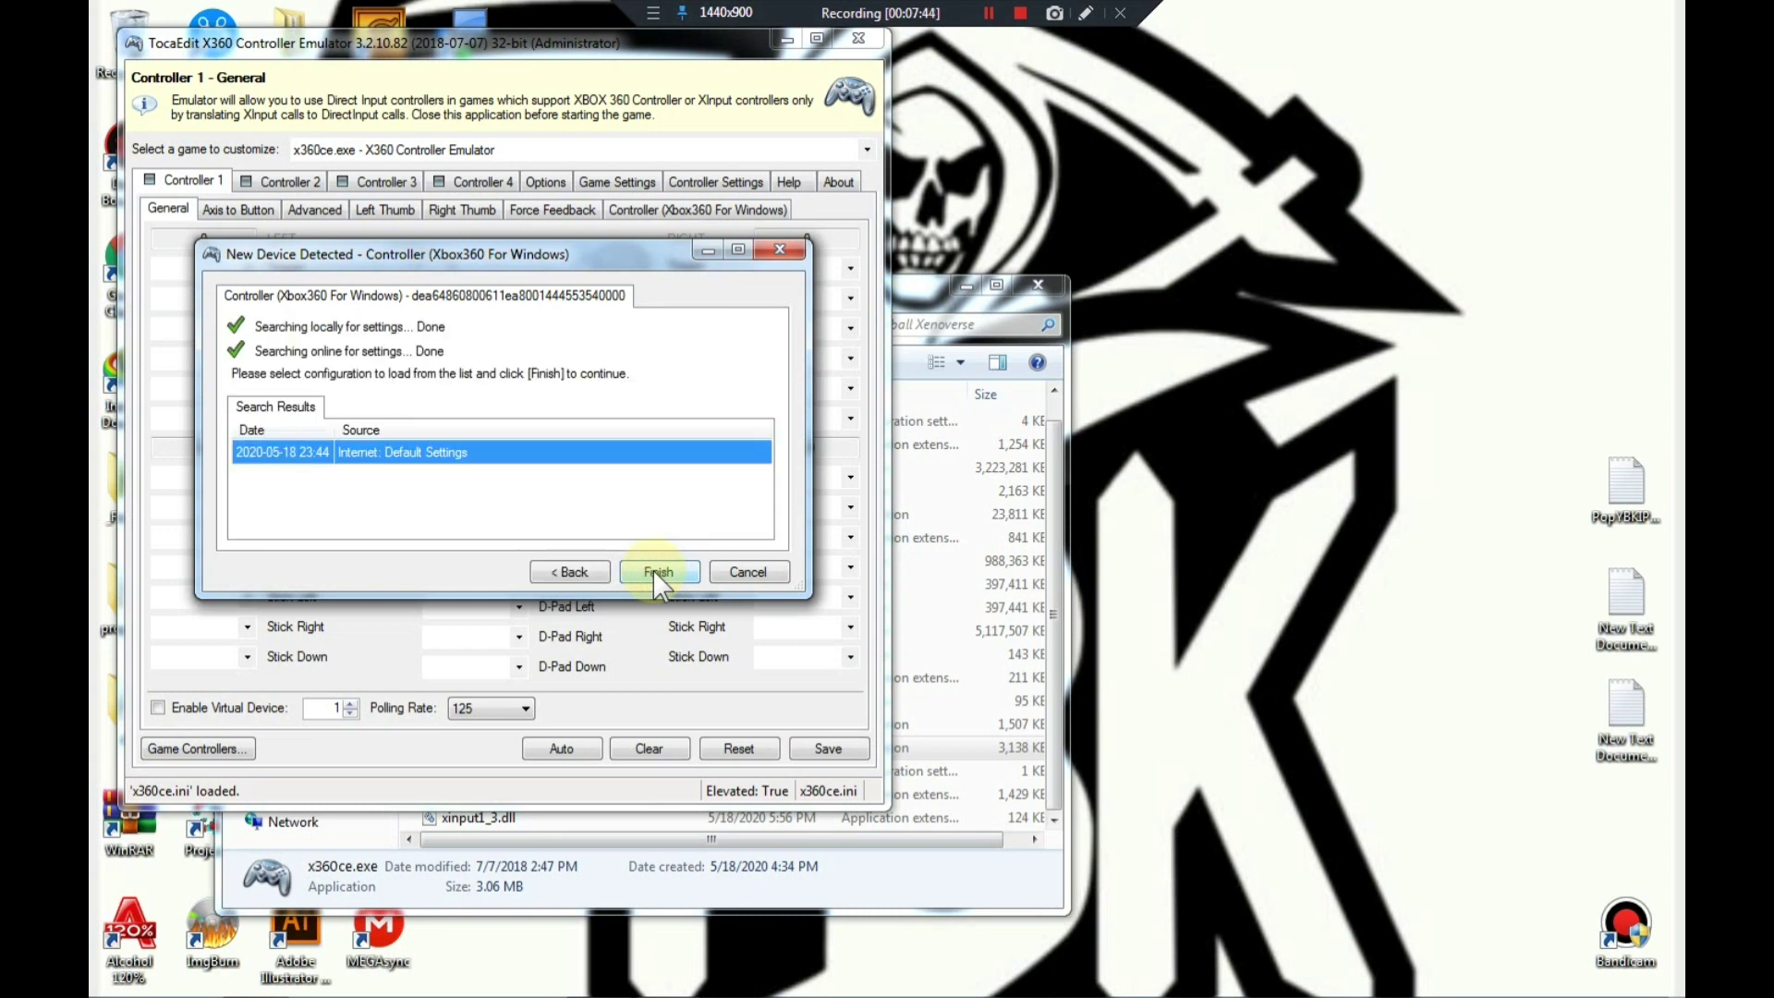
pyautogui.click(653, 570)
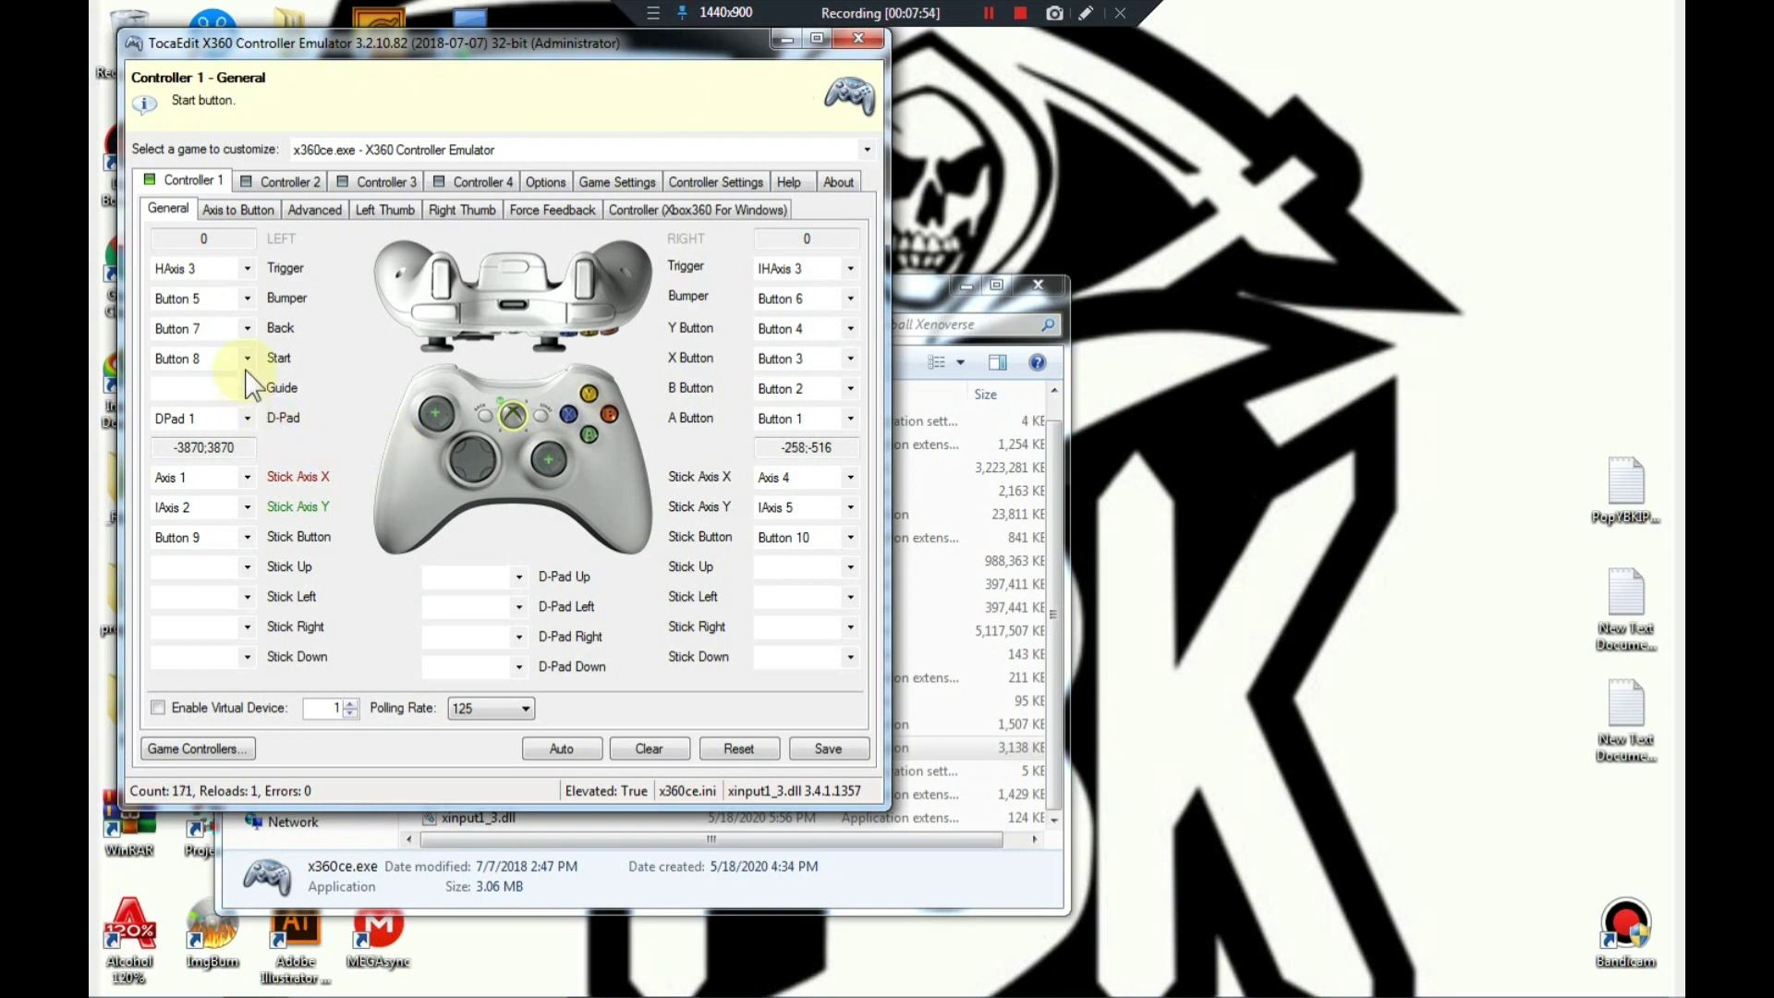
# Step: Record the left Trigger as HAxis 3, the left Bumper as Button 5 and Start as Button 8 for Controller 1
pyautogui.click(194, 270)
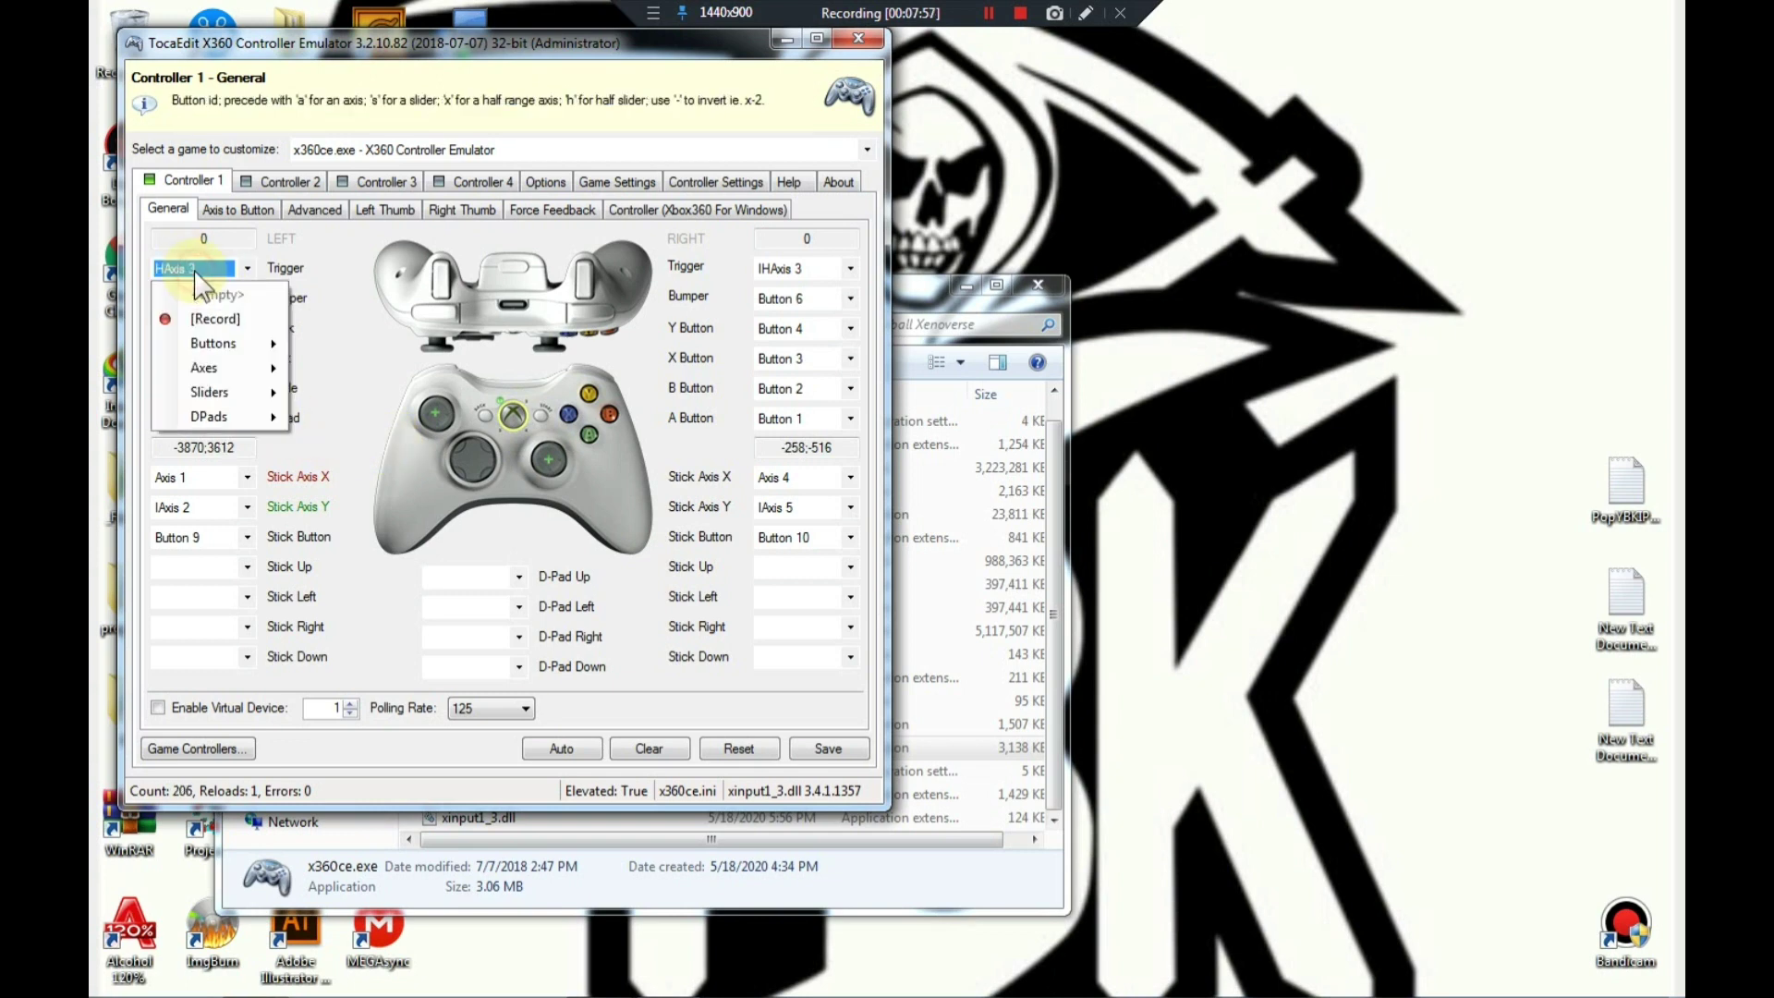
pyautogui.click(199, 317)
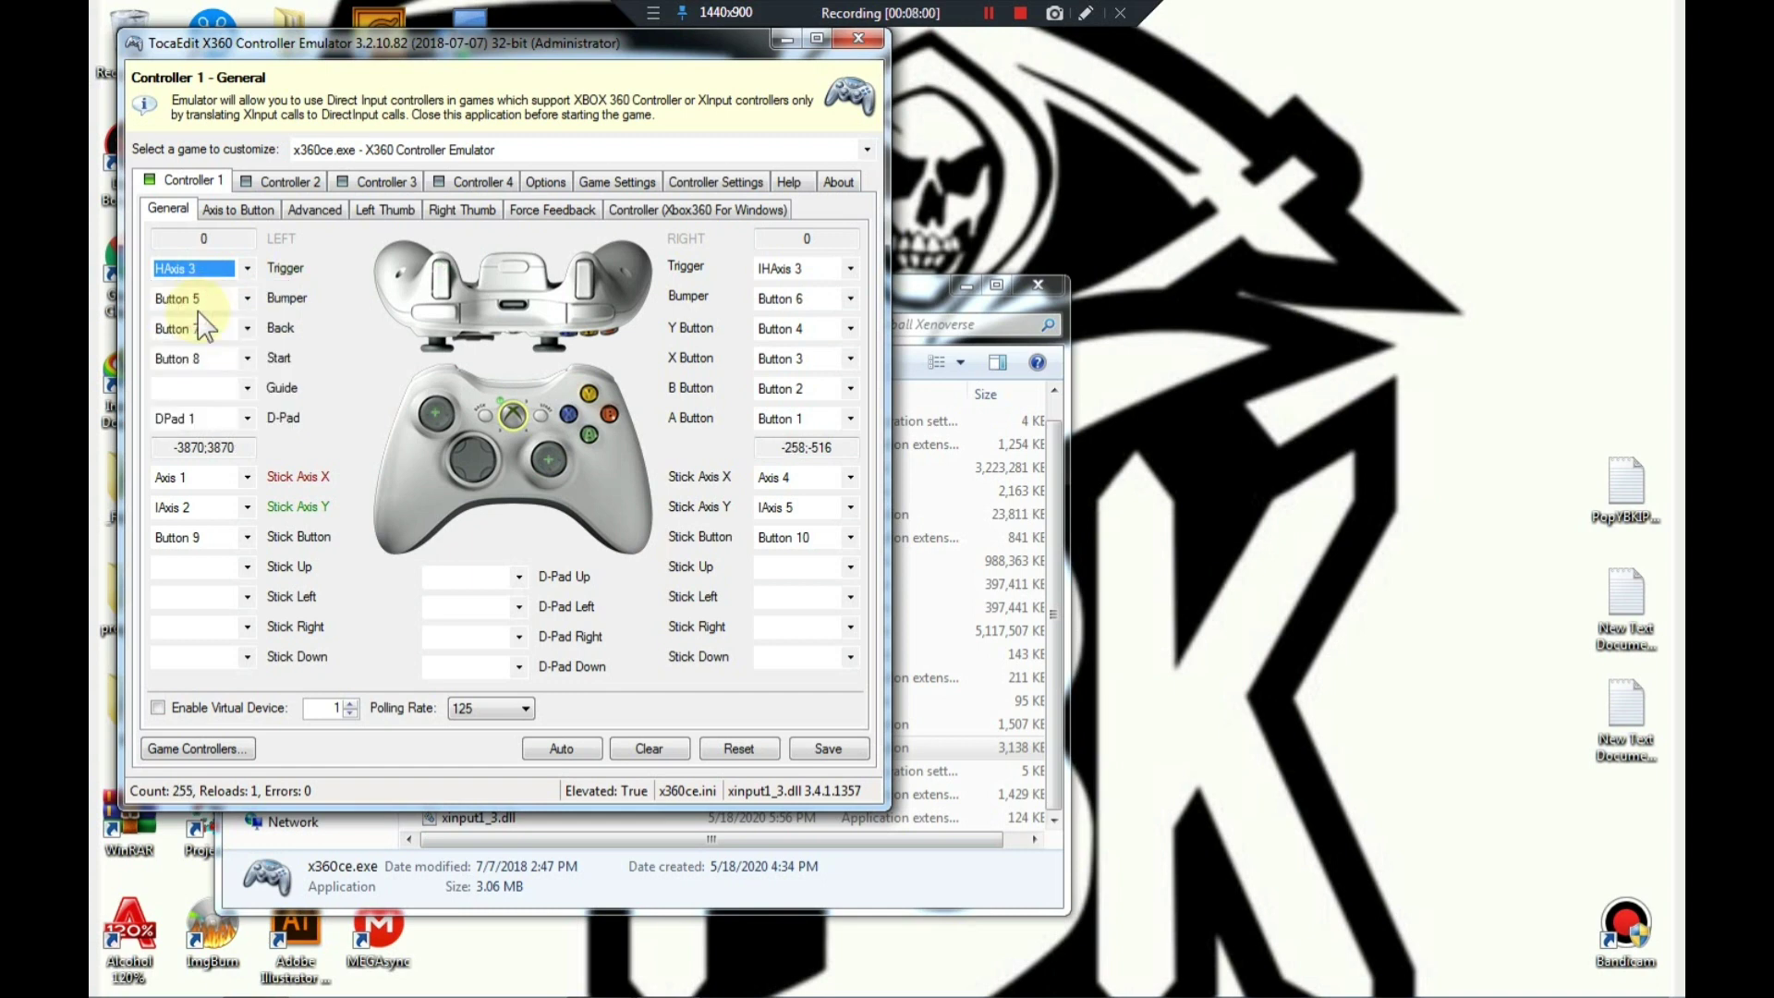
pyautogui.click(196, 300)
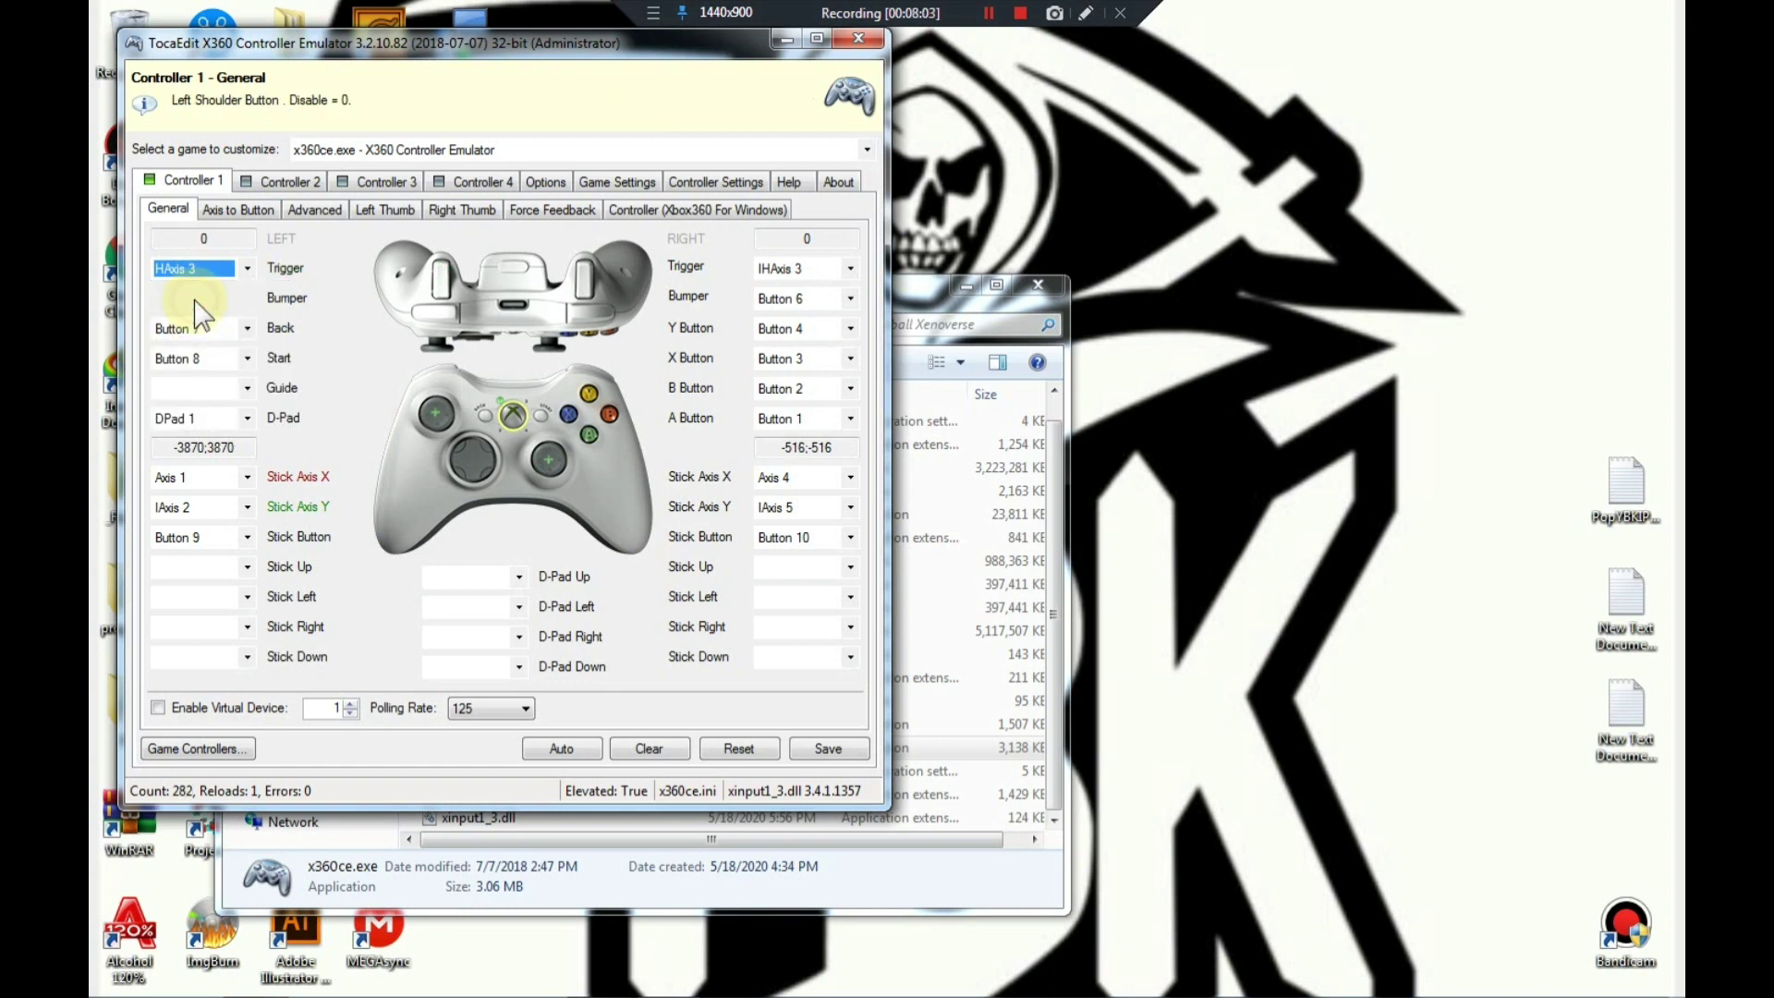
pyautogui.click(210, 348)
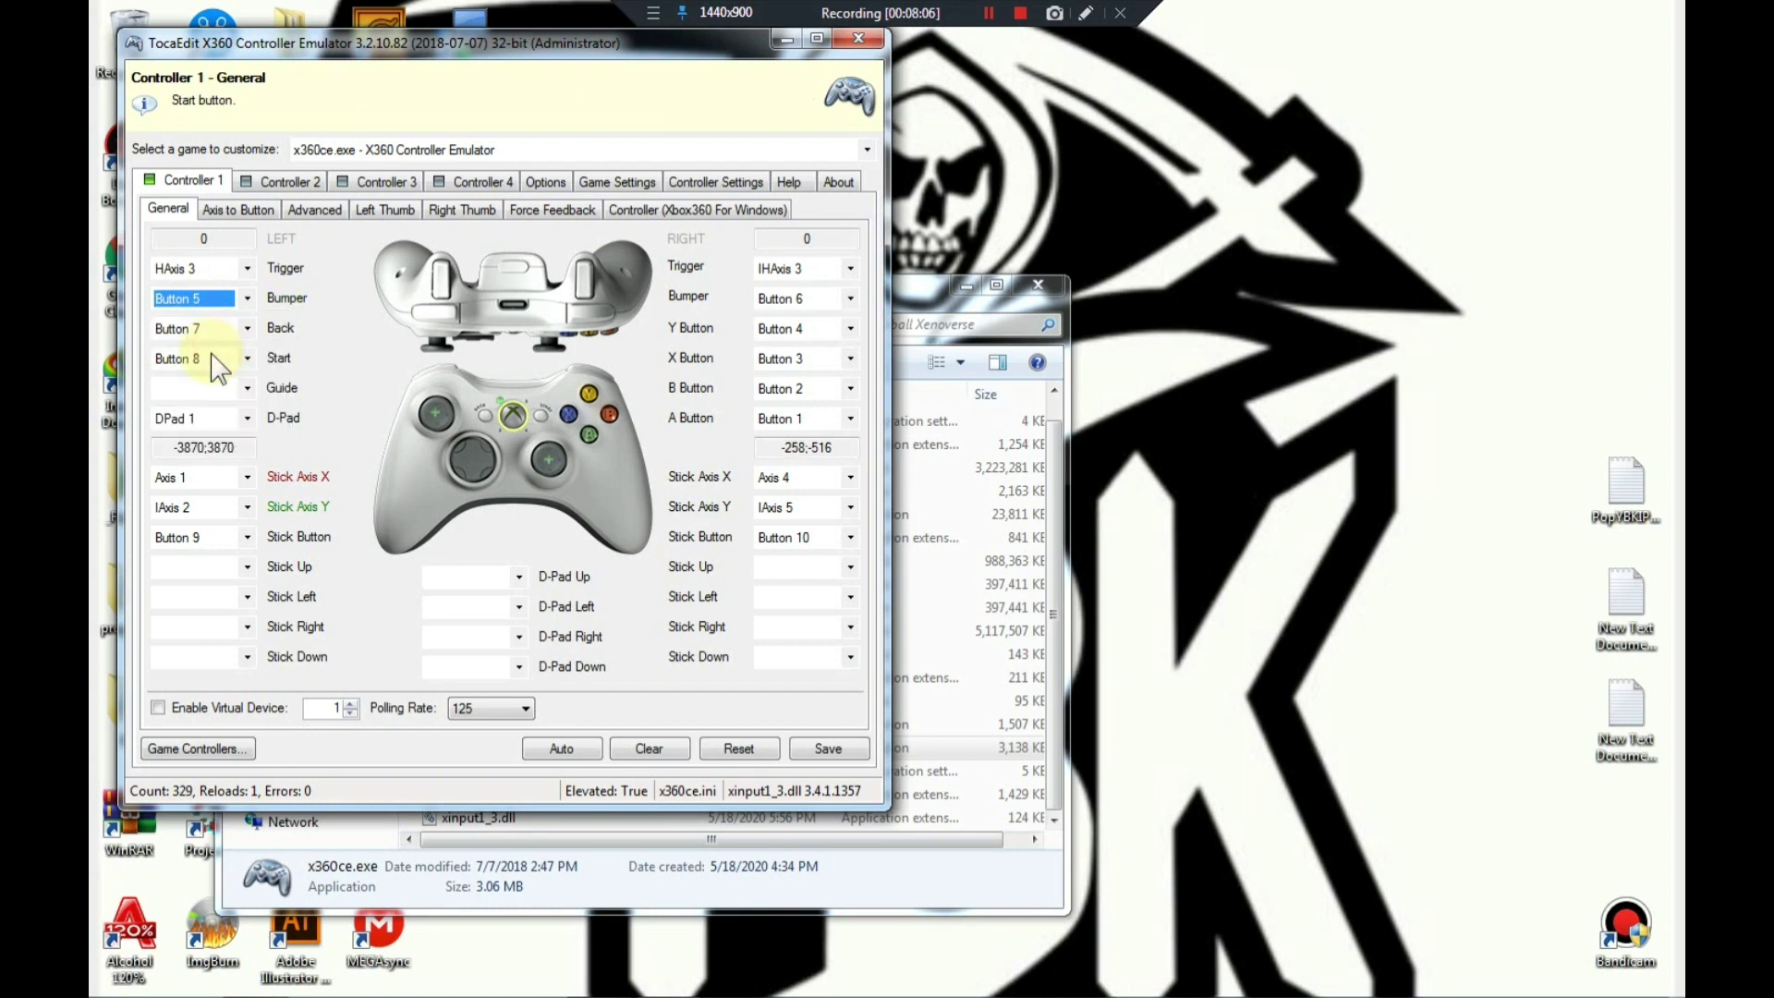
pyautogui.click(211, 355)
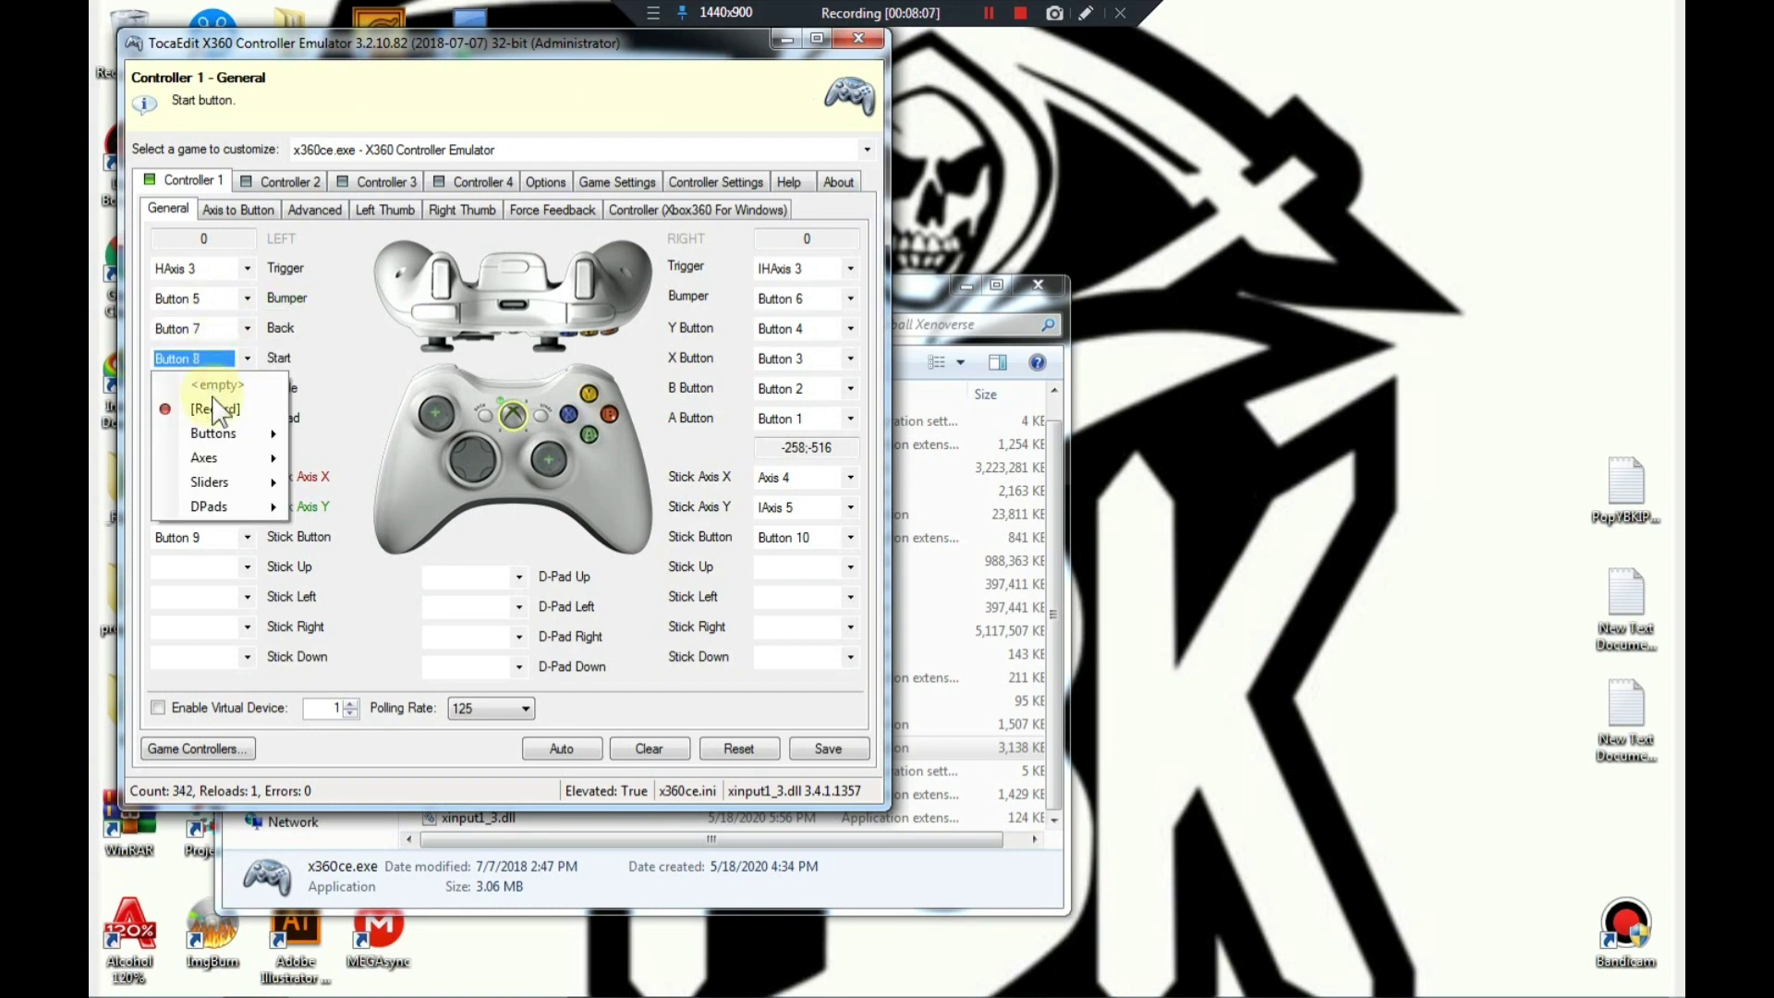
pyautogui.click(216, 410)
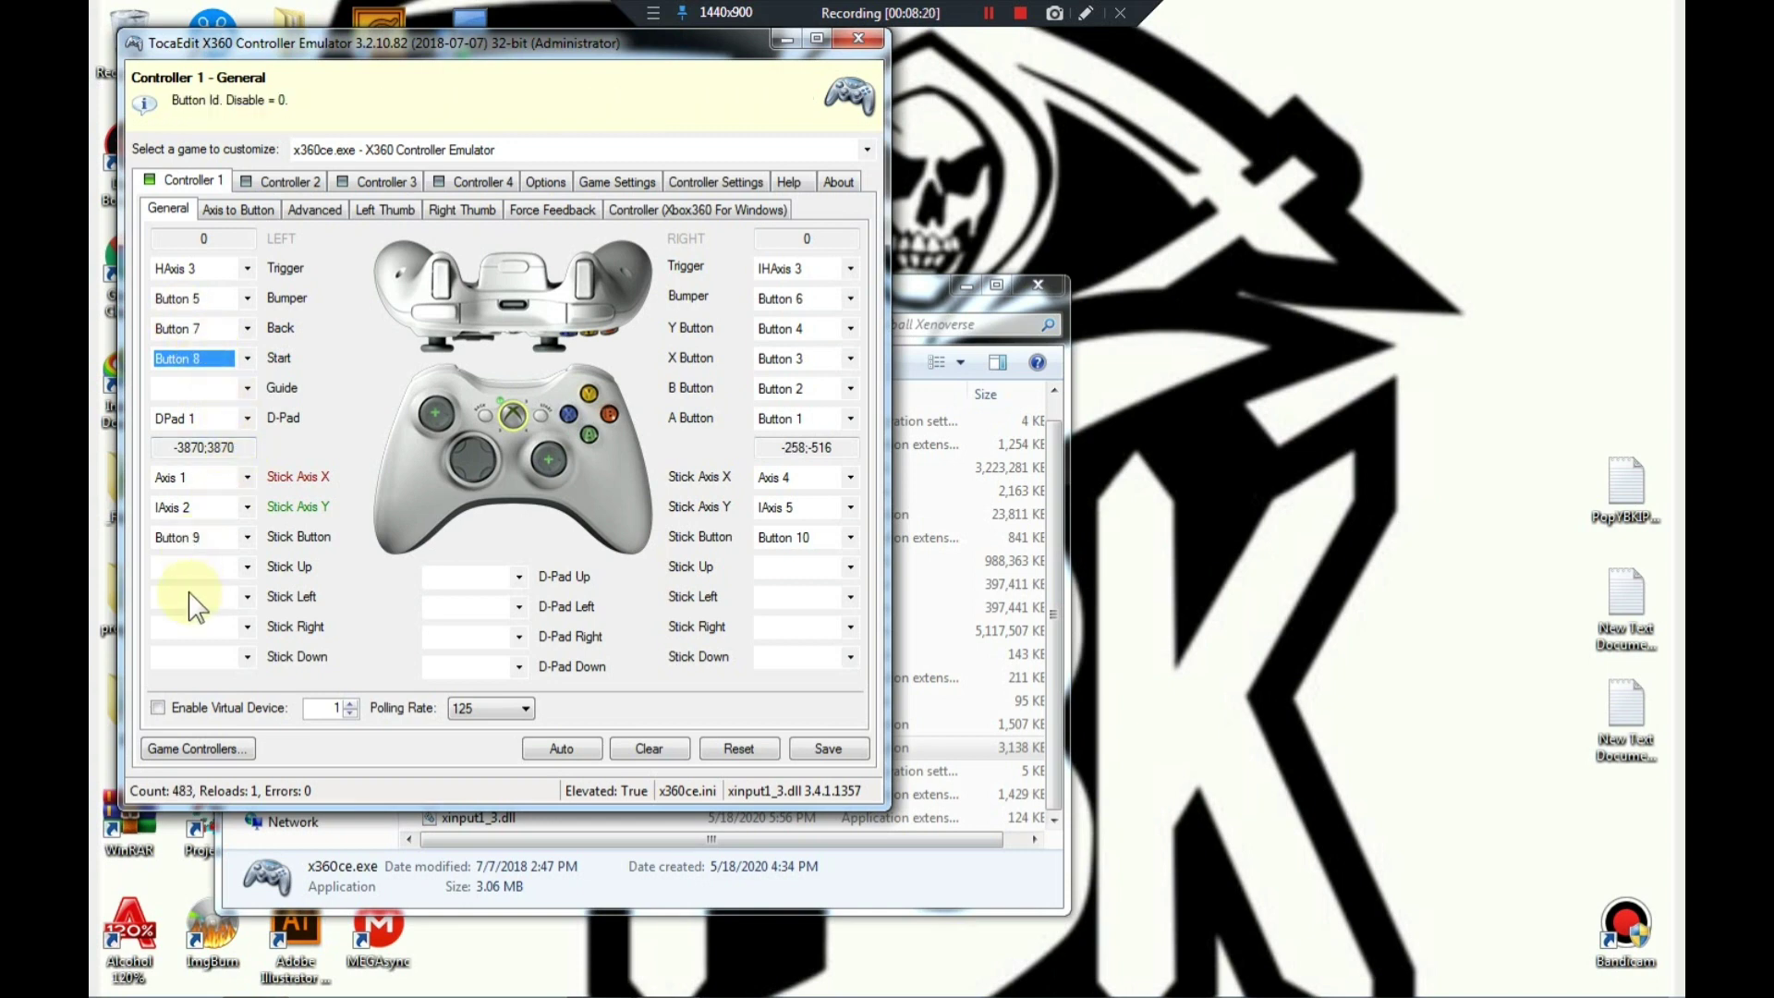
# Step: Record the left stick's Up as IHAxis 2, Left as IHAxis 1 and Right as HAxis 1
pyautogui.click(202, 568)
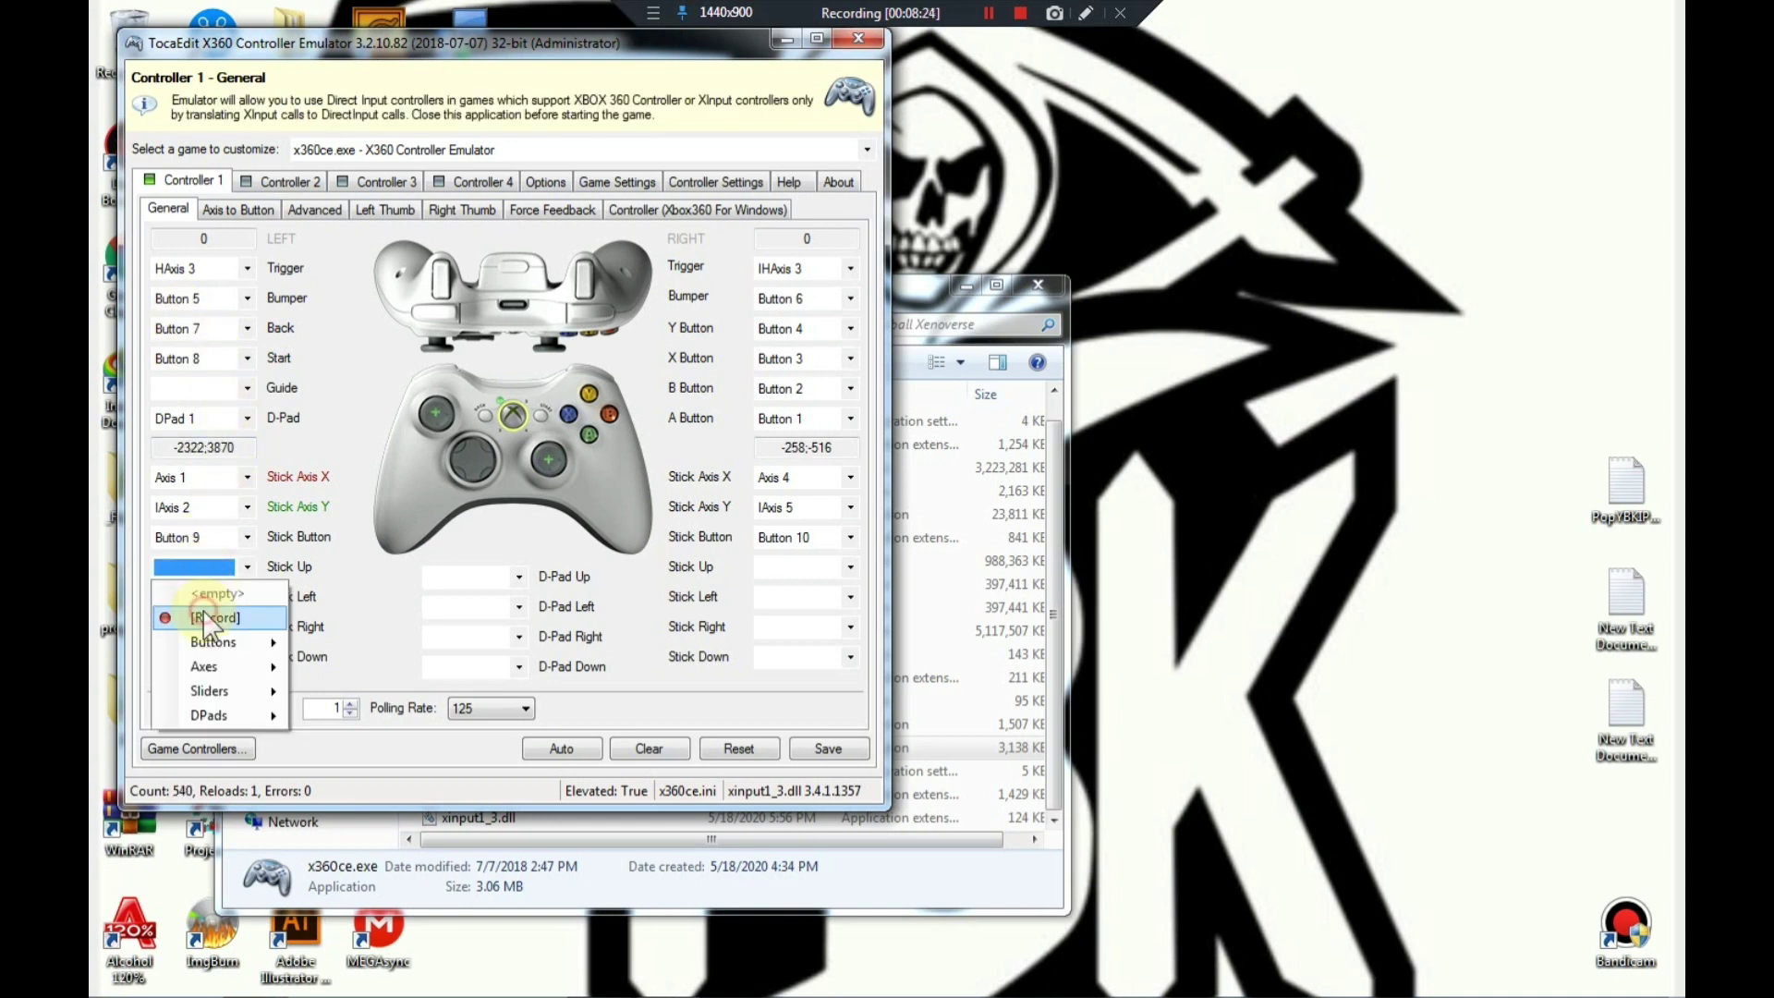
pyautogui.click(210, 617)
pyautogui.click(198, 598)
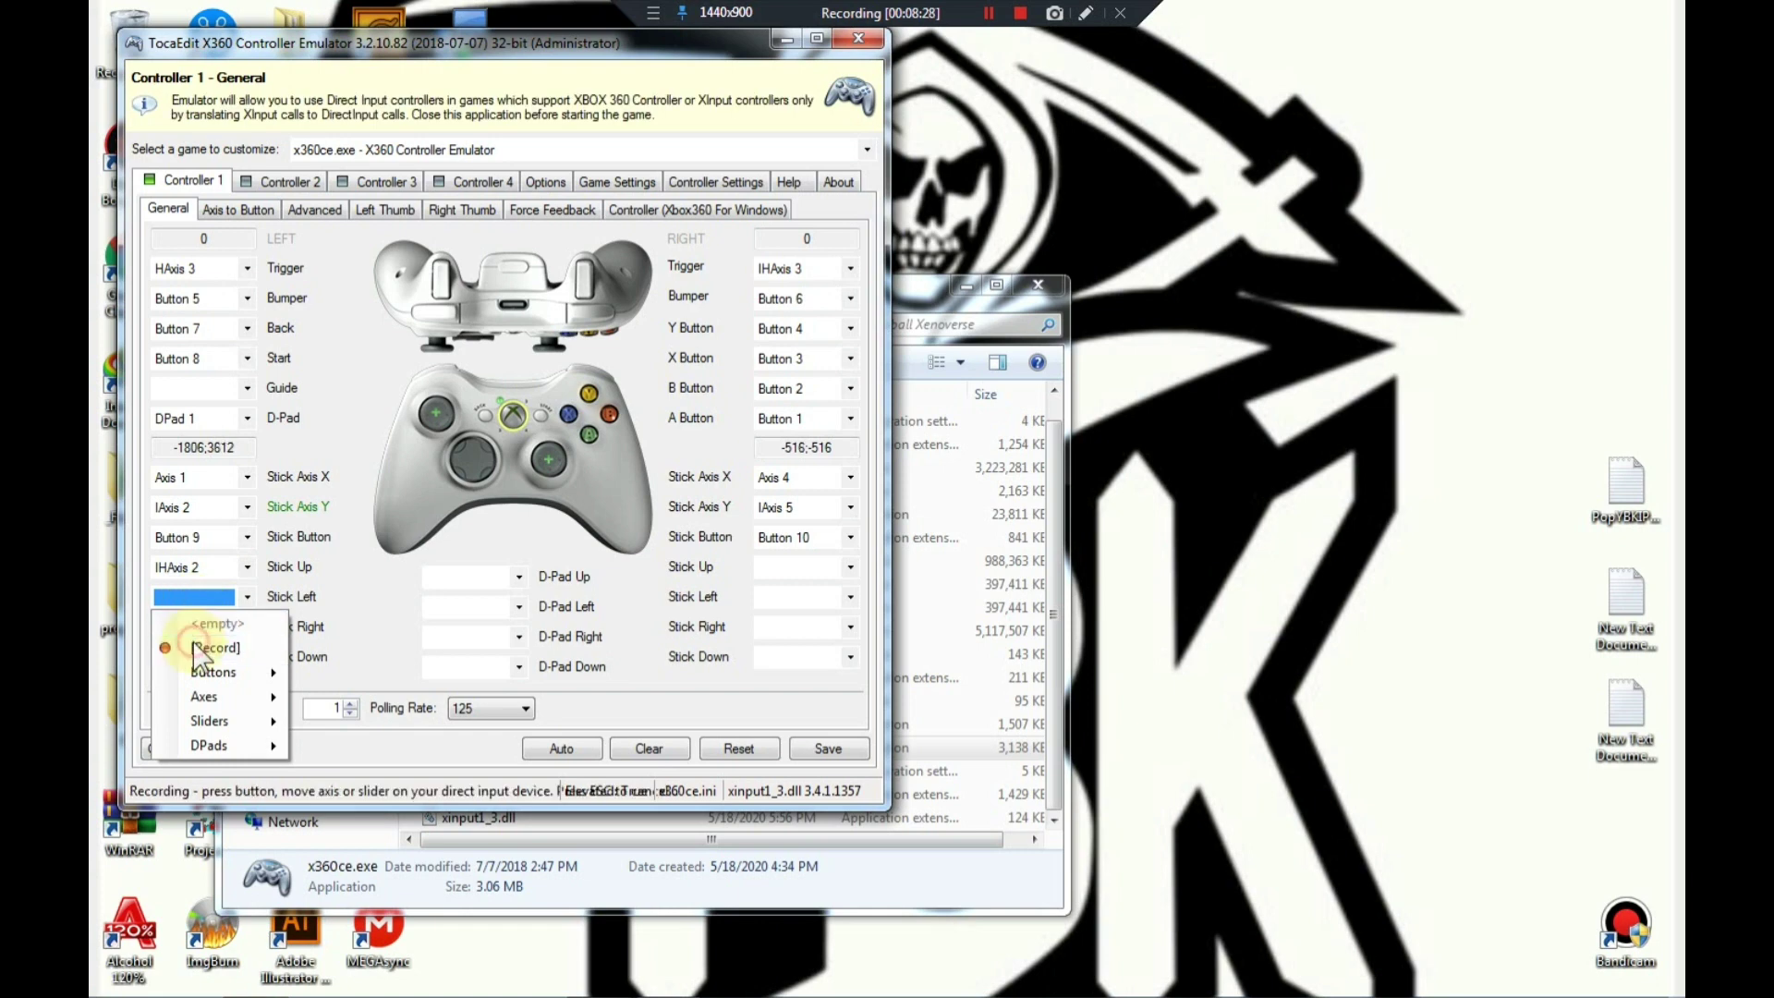
pyautogui.click(193, 644)
pyautogui.click(193, 632)
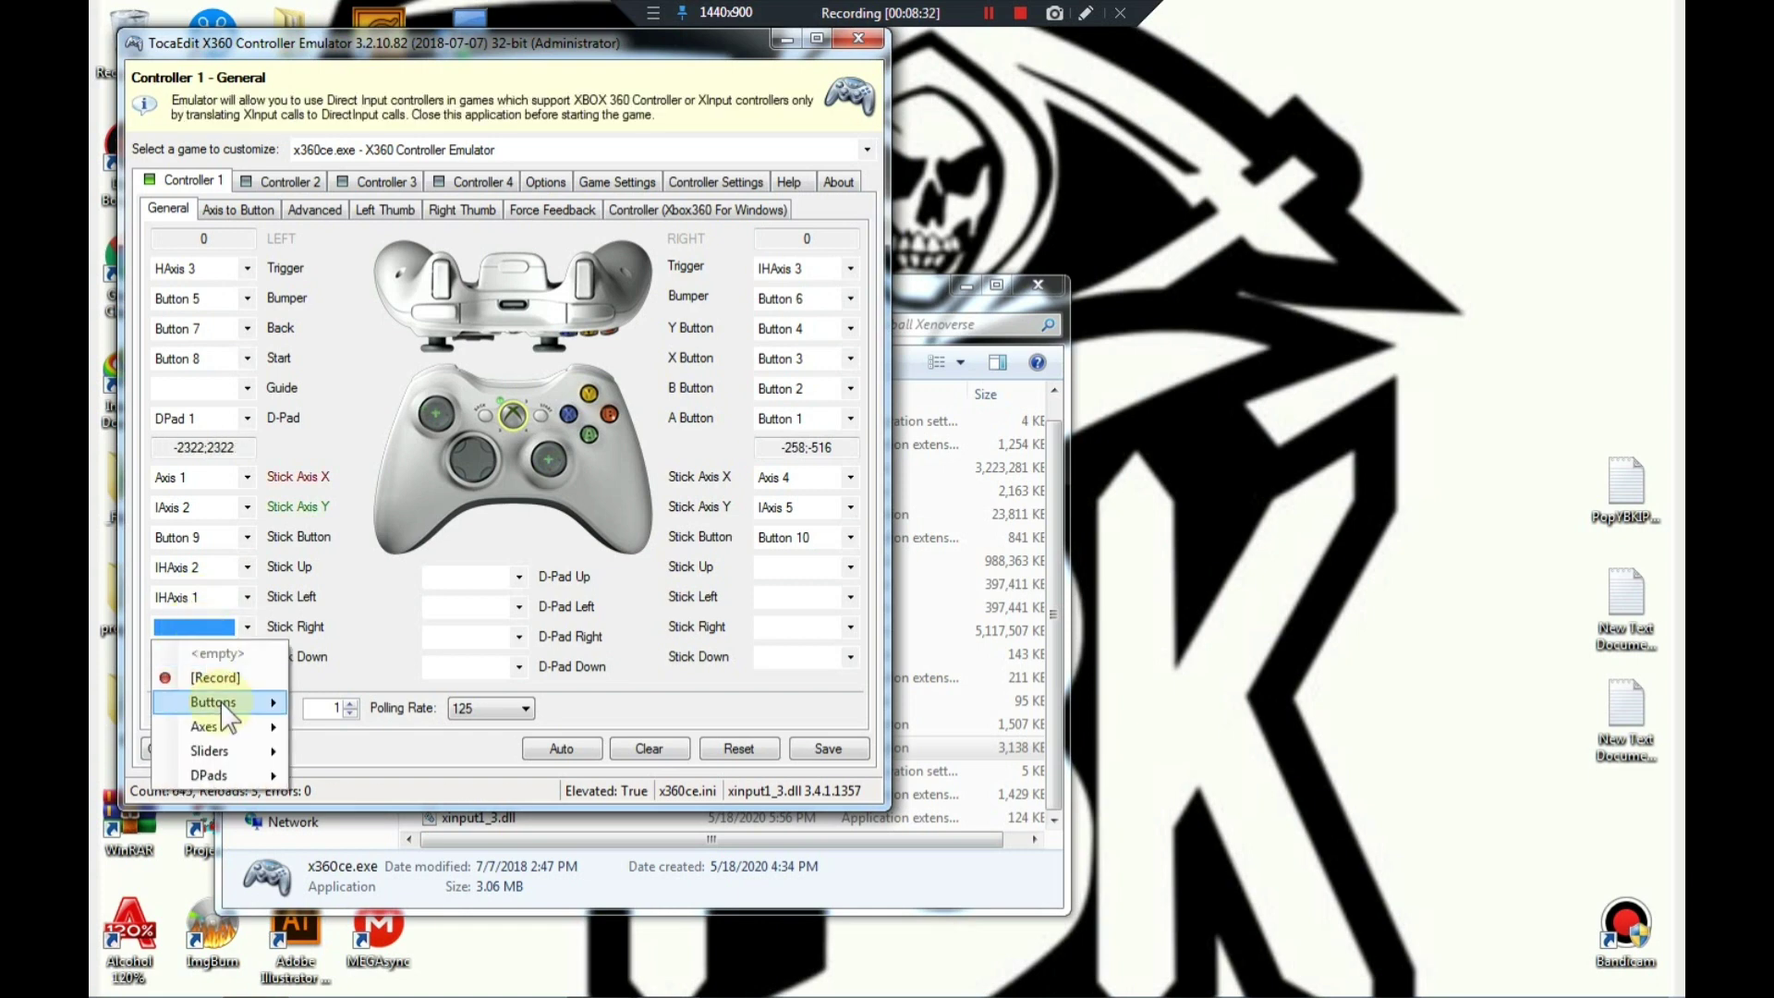
pyautogui.click(220, 680)
# Step: Record the left stick's Down as HAxis 2 and re-record its Left as IHAxis 1
pyautogui.click(205, 658)
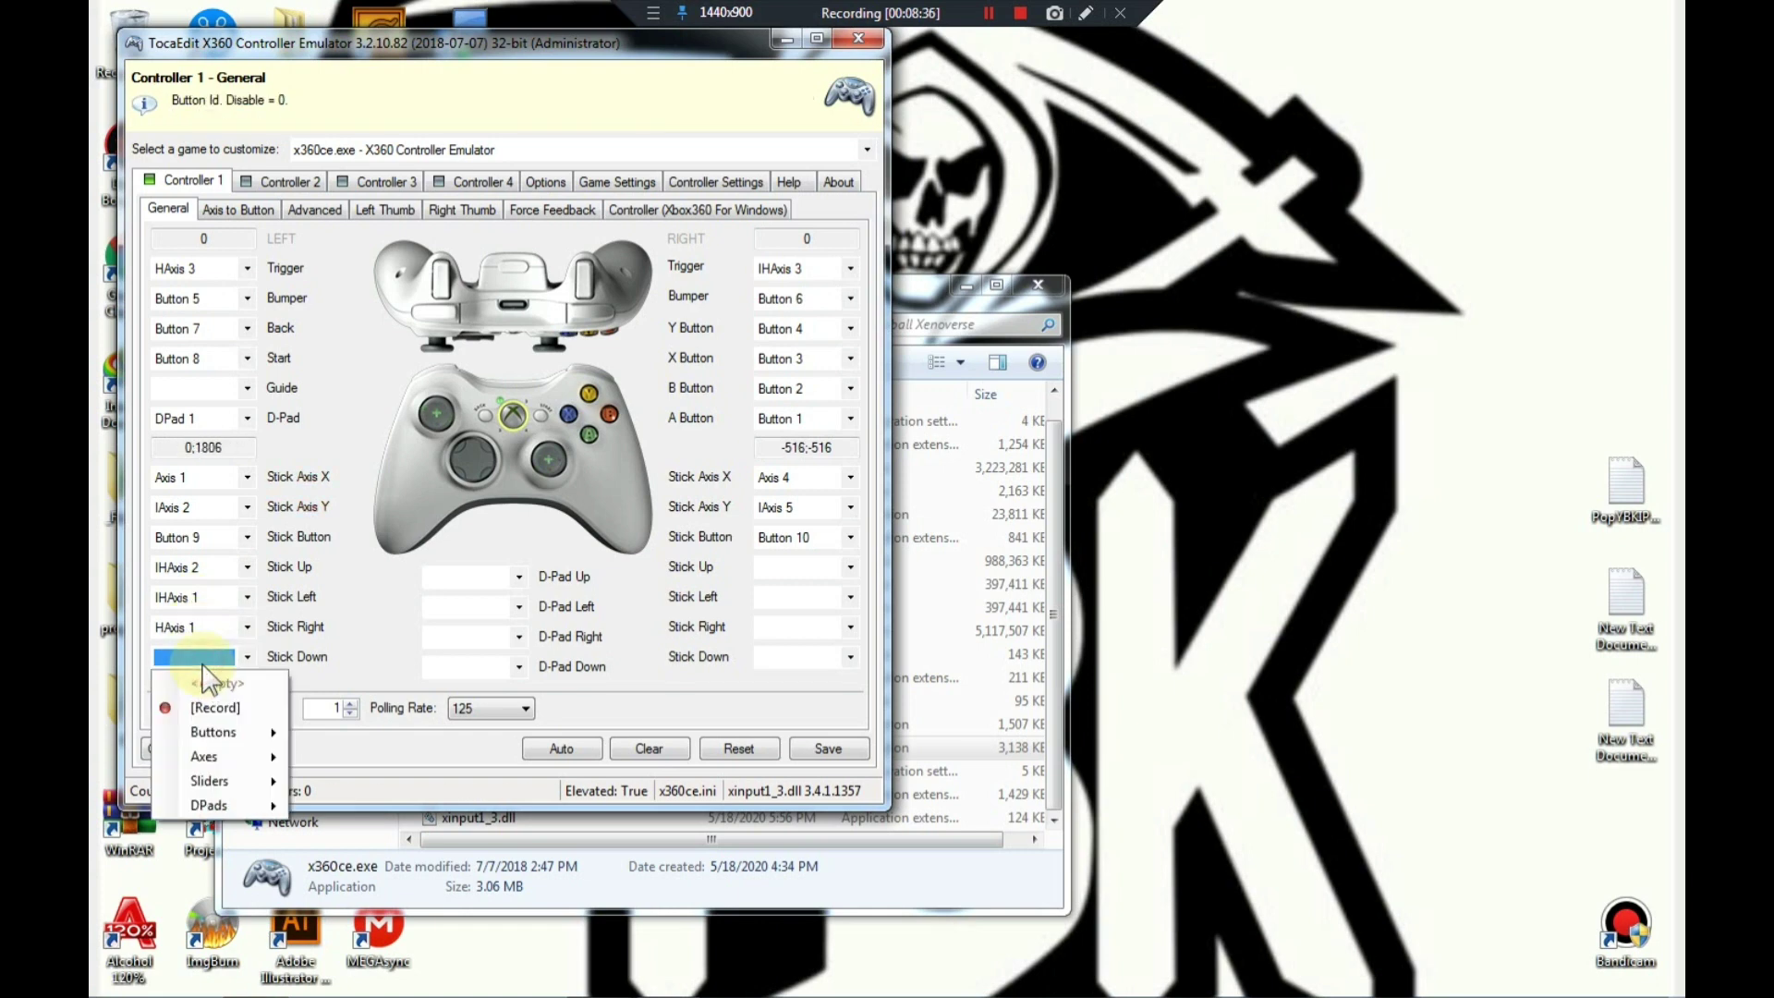
pyautogui.click(205, 707)
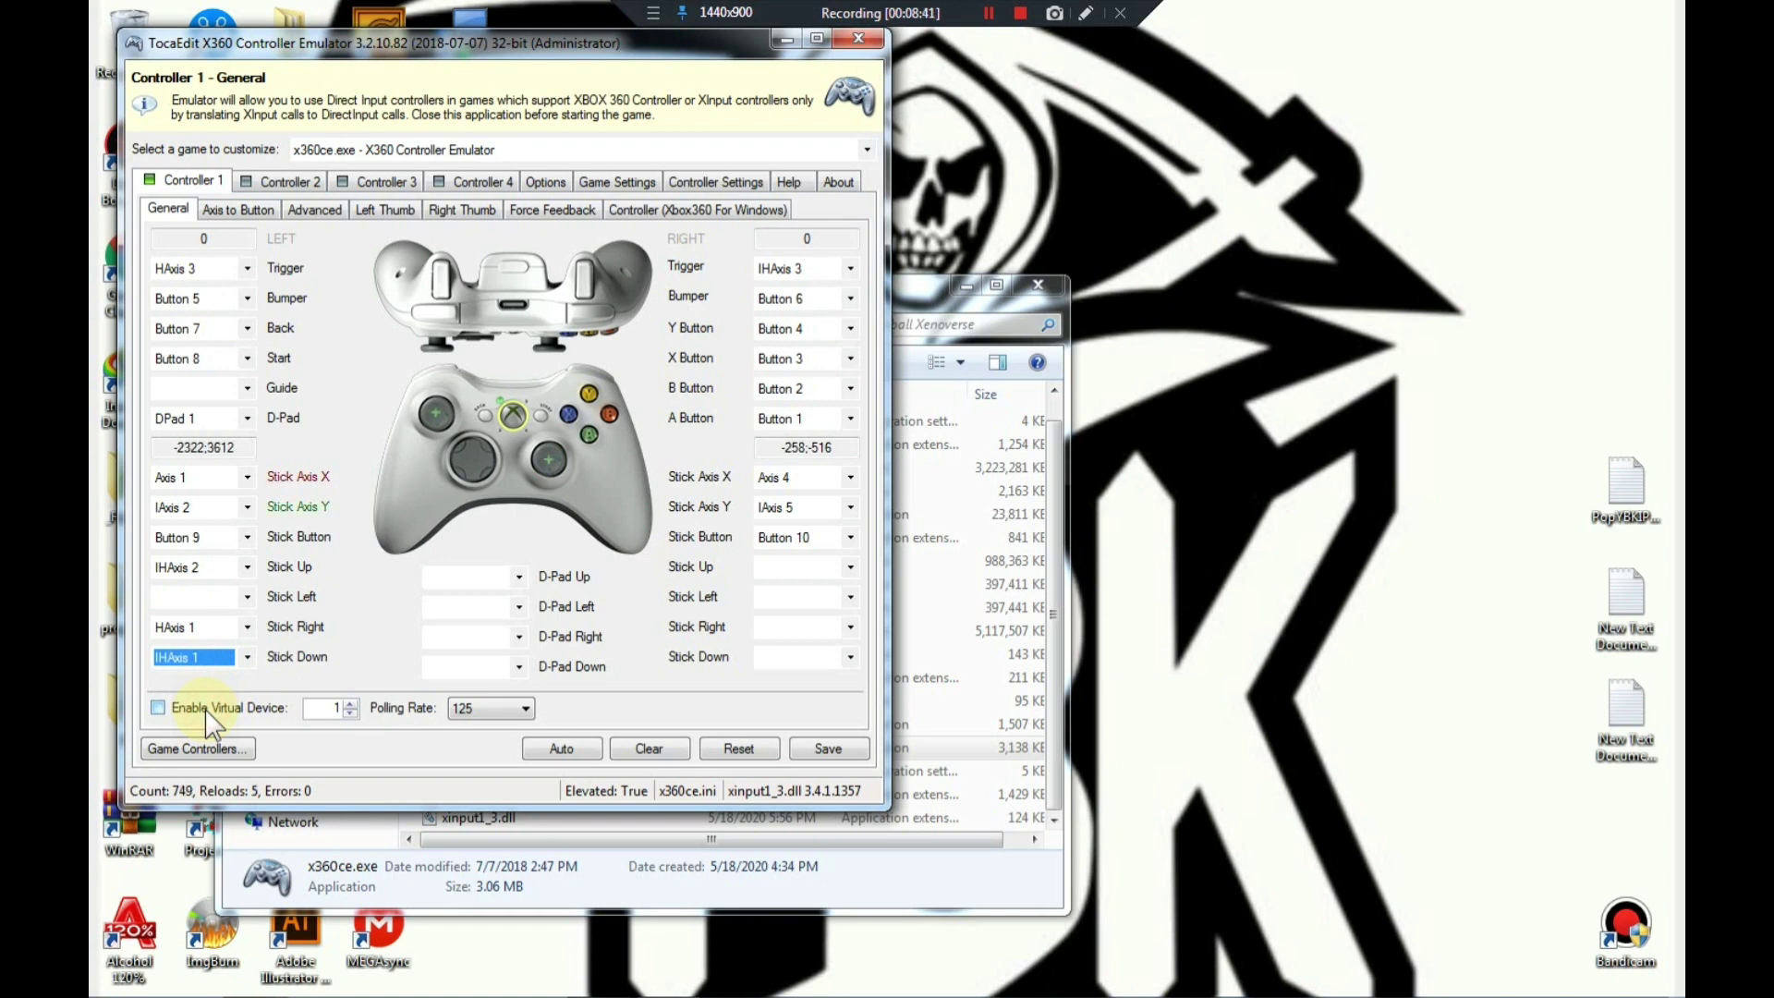
pyautogui.click(212, 658)
pyautogui.click(218, 711)
pyautogui.click(208, 597)
pyautogui.click(220, 647)
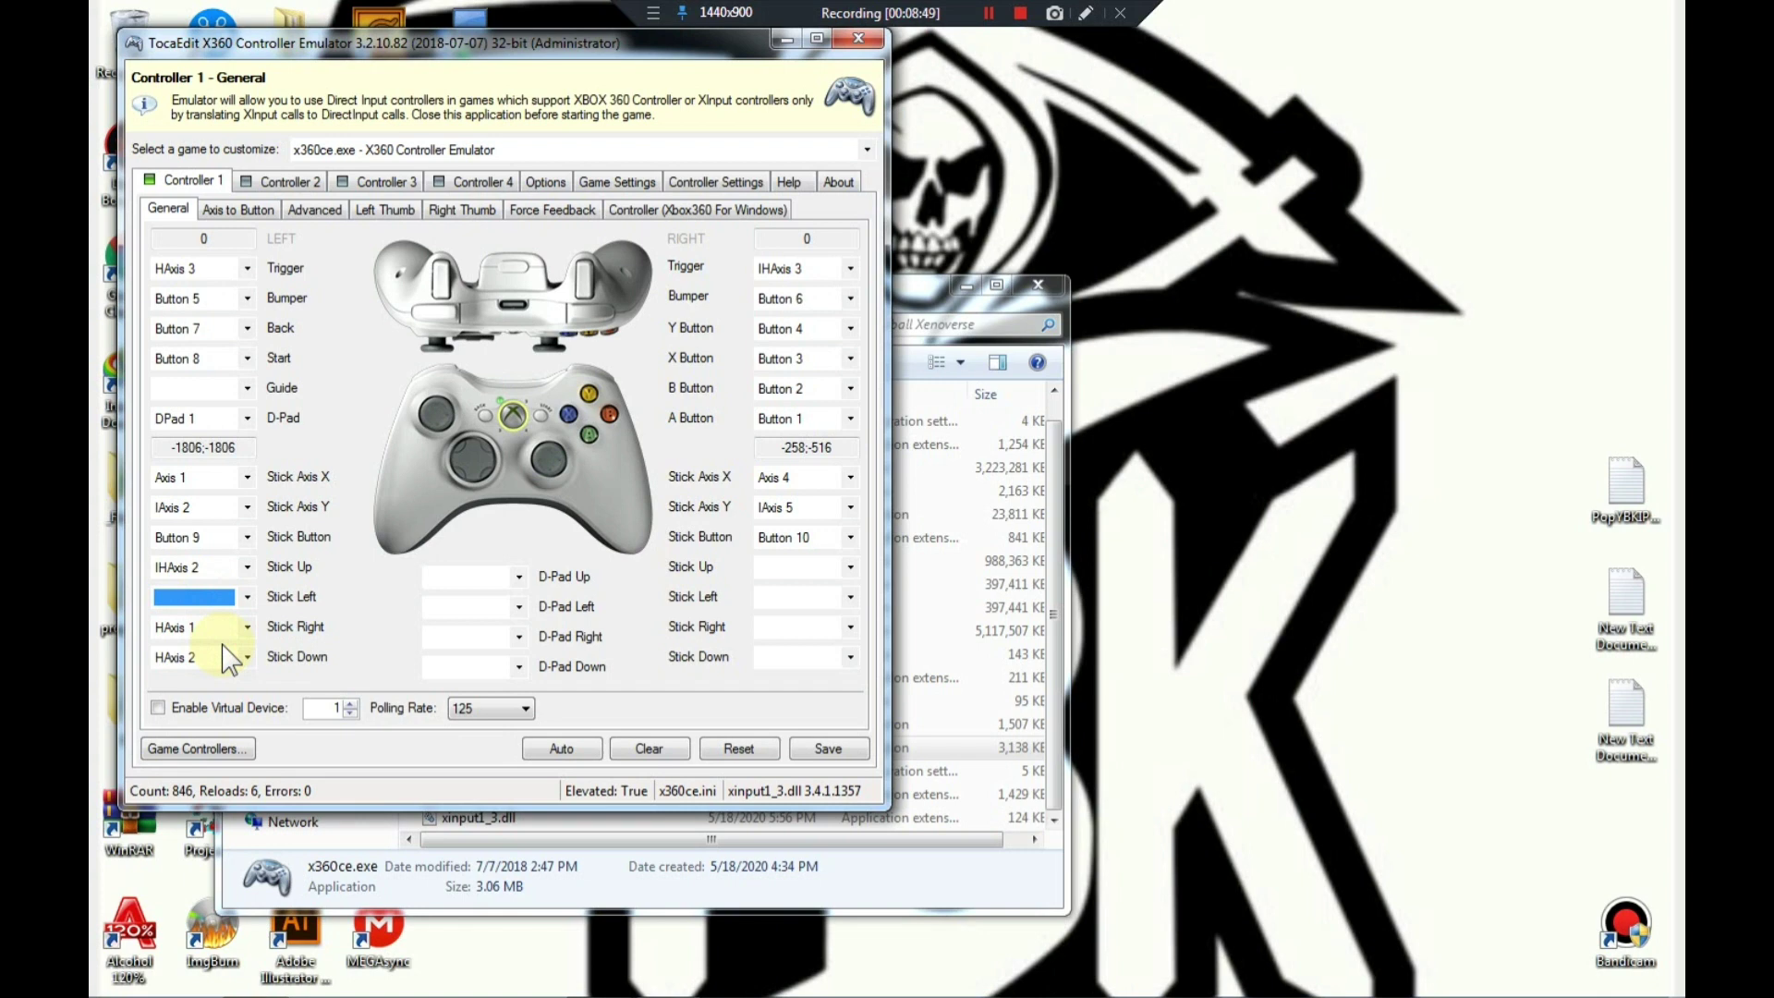
# Step: Record the right stick's Up as IHAxis 5, Left as IHAxis 4, Right as HAxis 4 and Down as HAxis 5
pyautogui.click(795, 568)
pyautogui.click(800, 619)
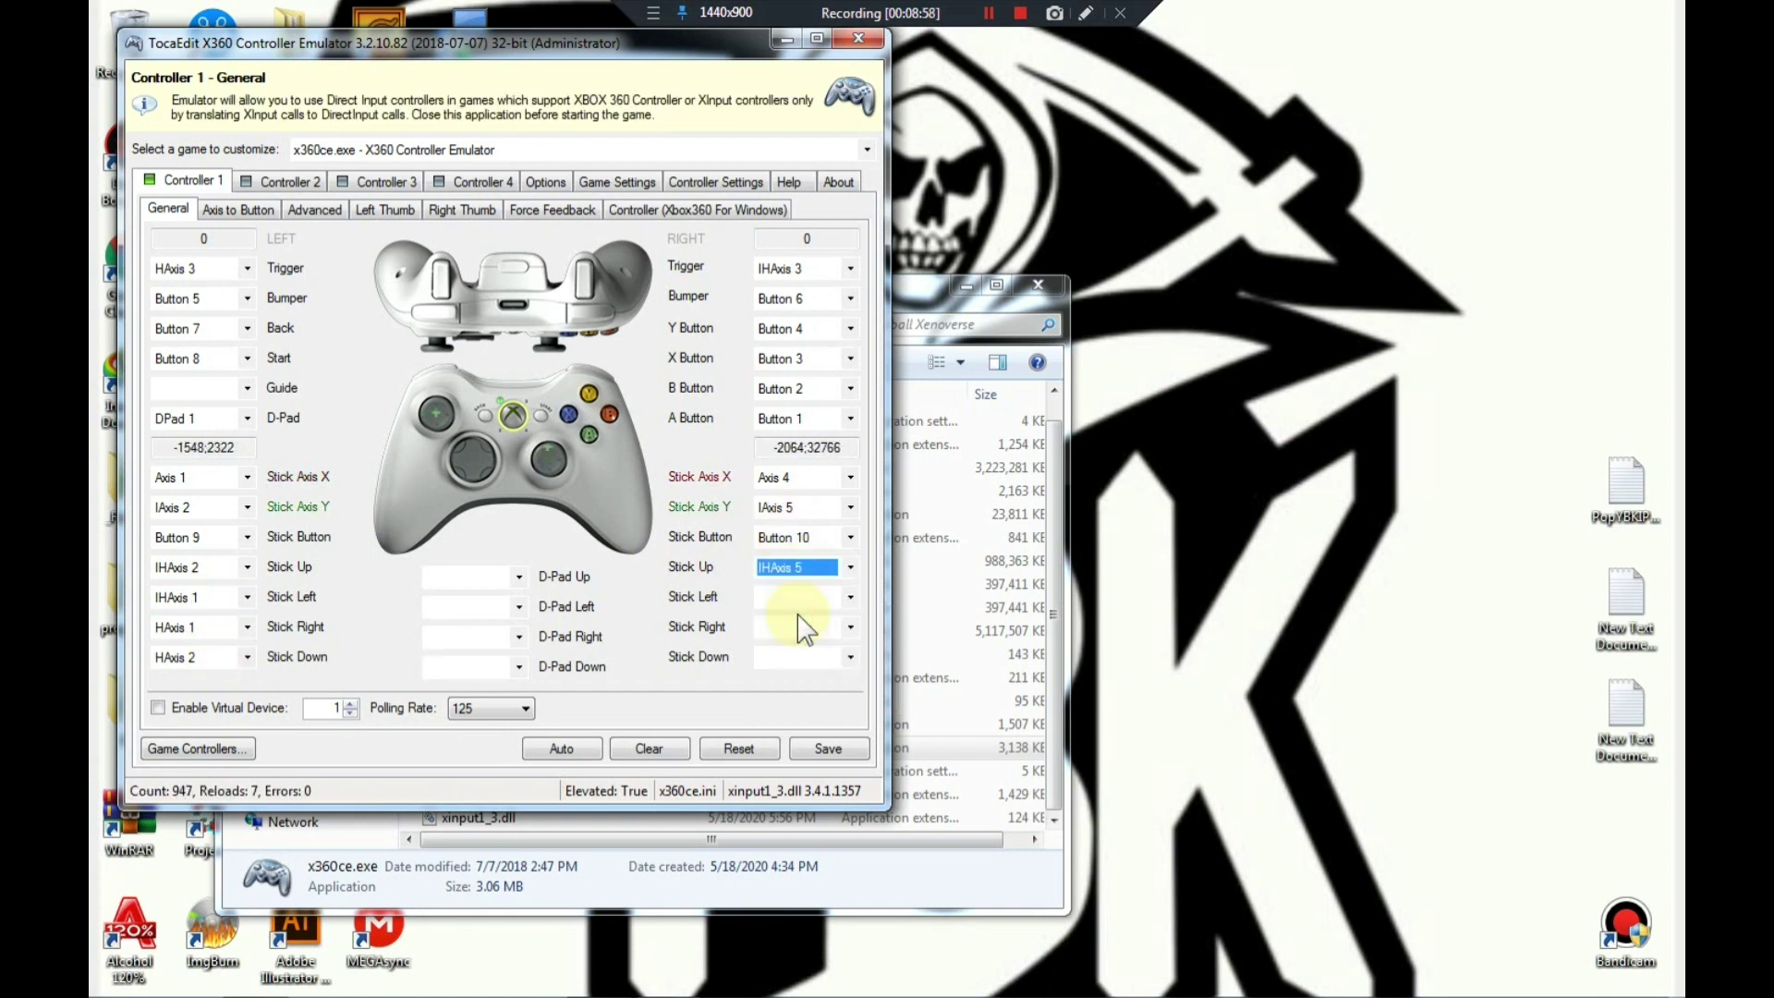
pyautogui.click(798, 597)
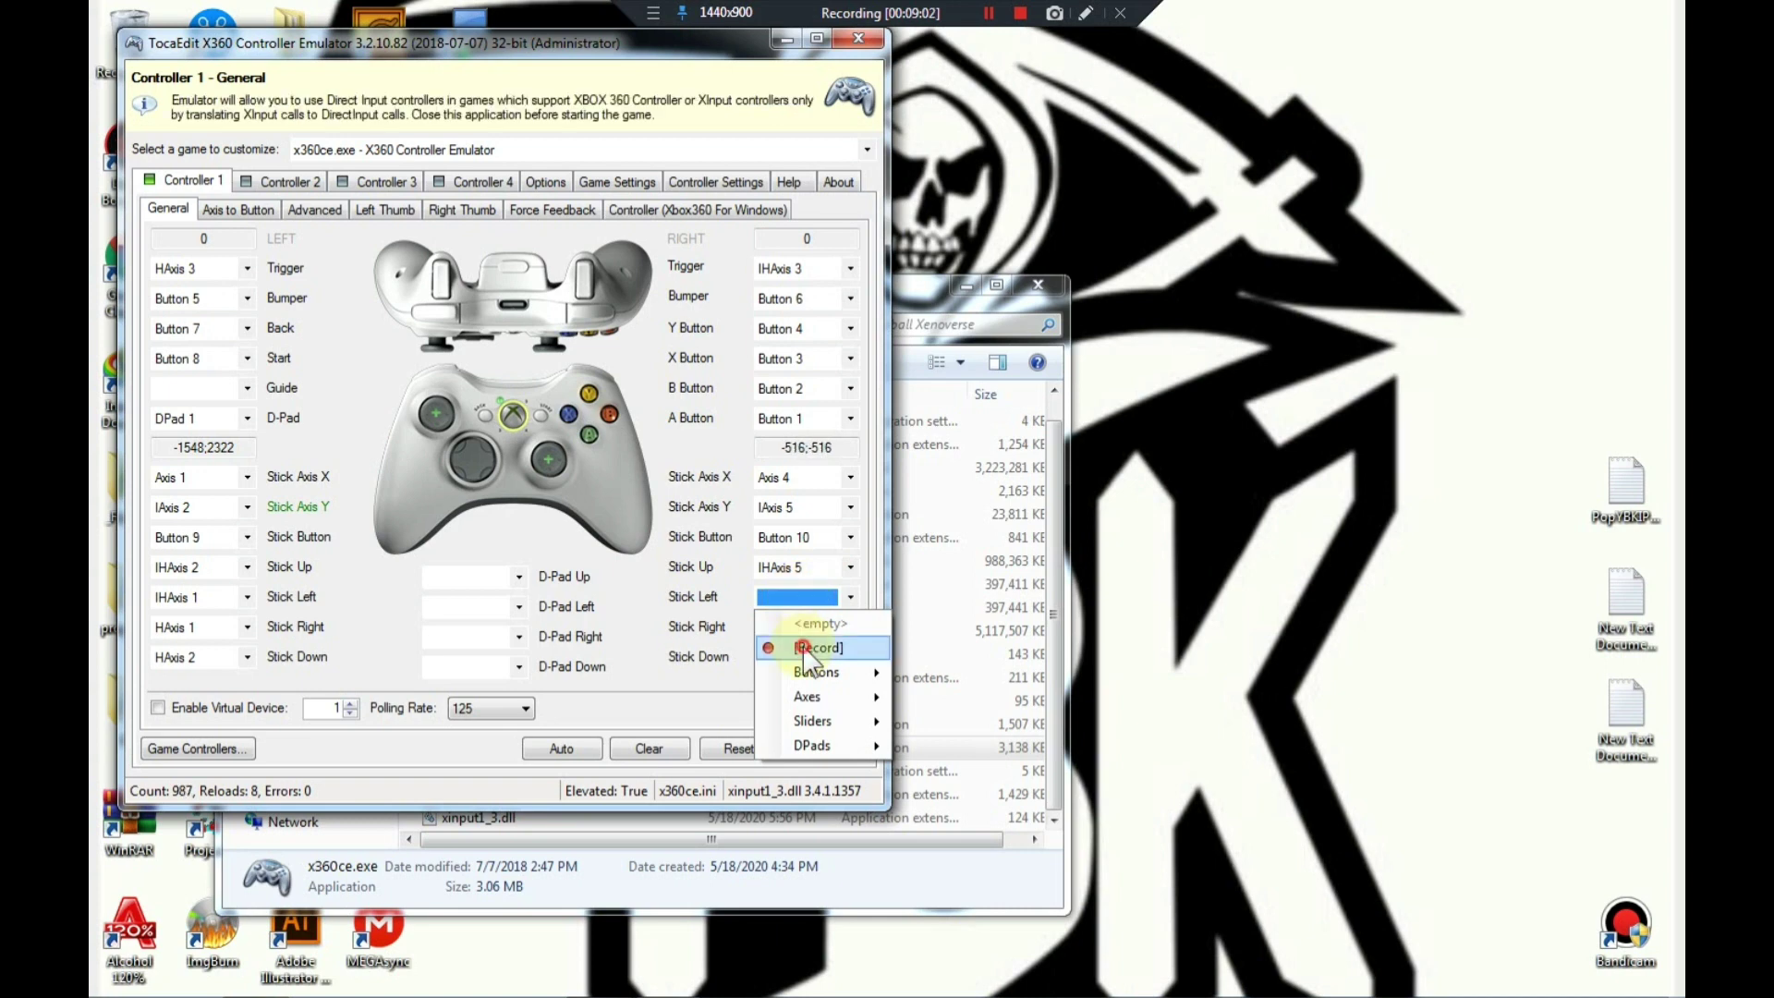
pyautogui.click(802, 647)
pyautogui.click(799, 628)
pyautogui.click(814, 679)
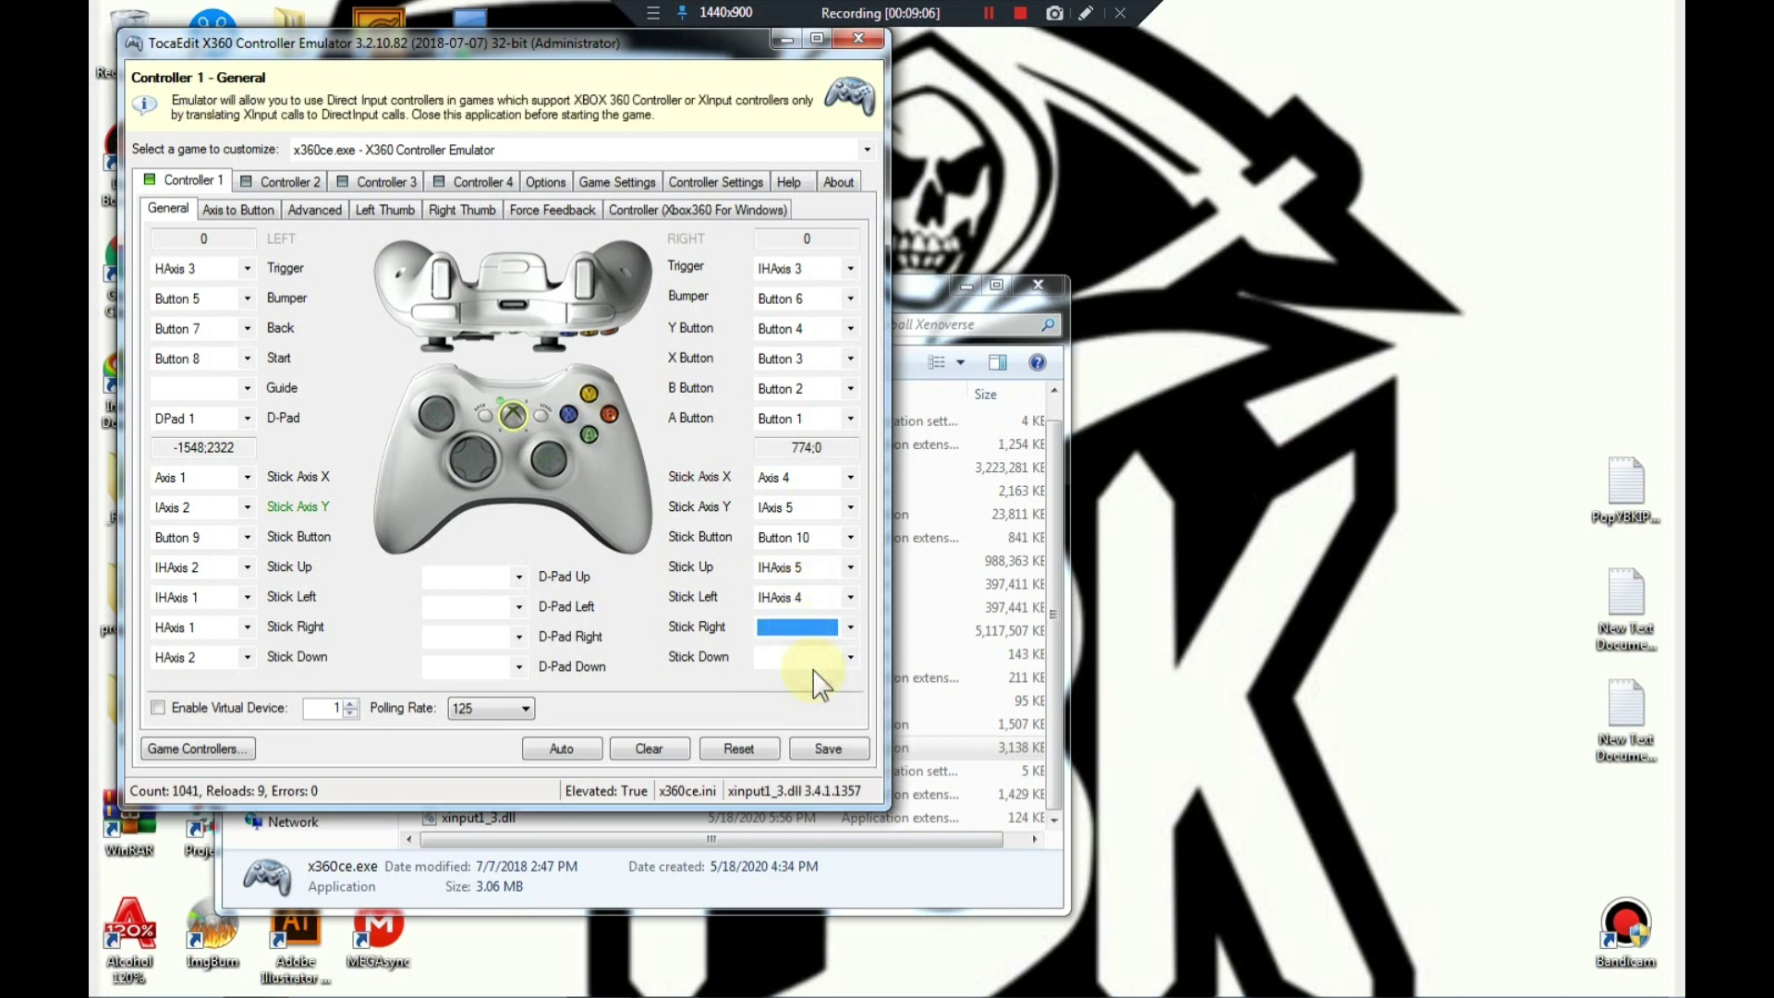
pyautogui.click(809, 659)
pyautogui.click(811, 710)
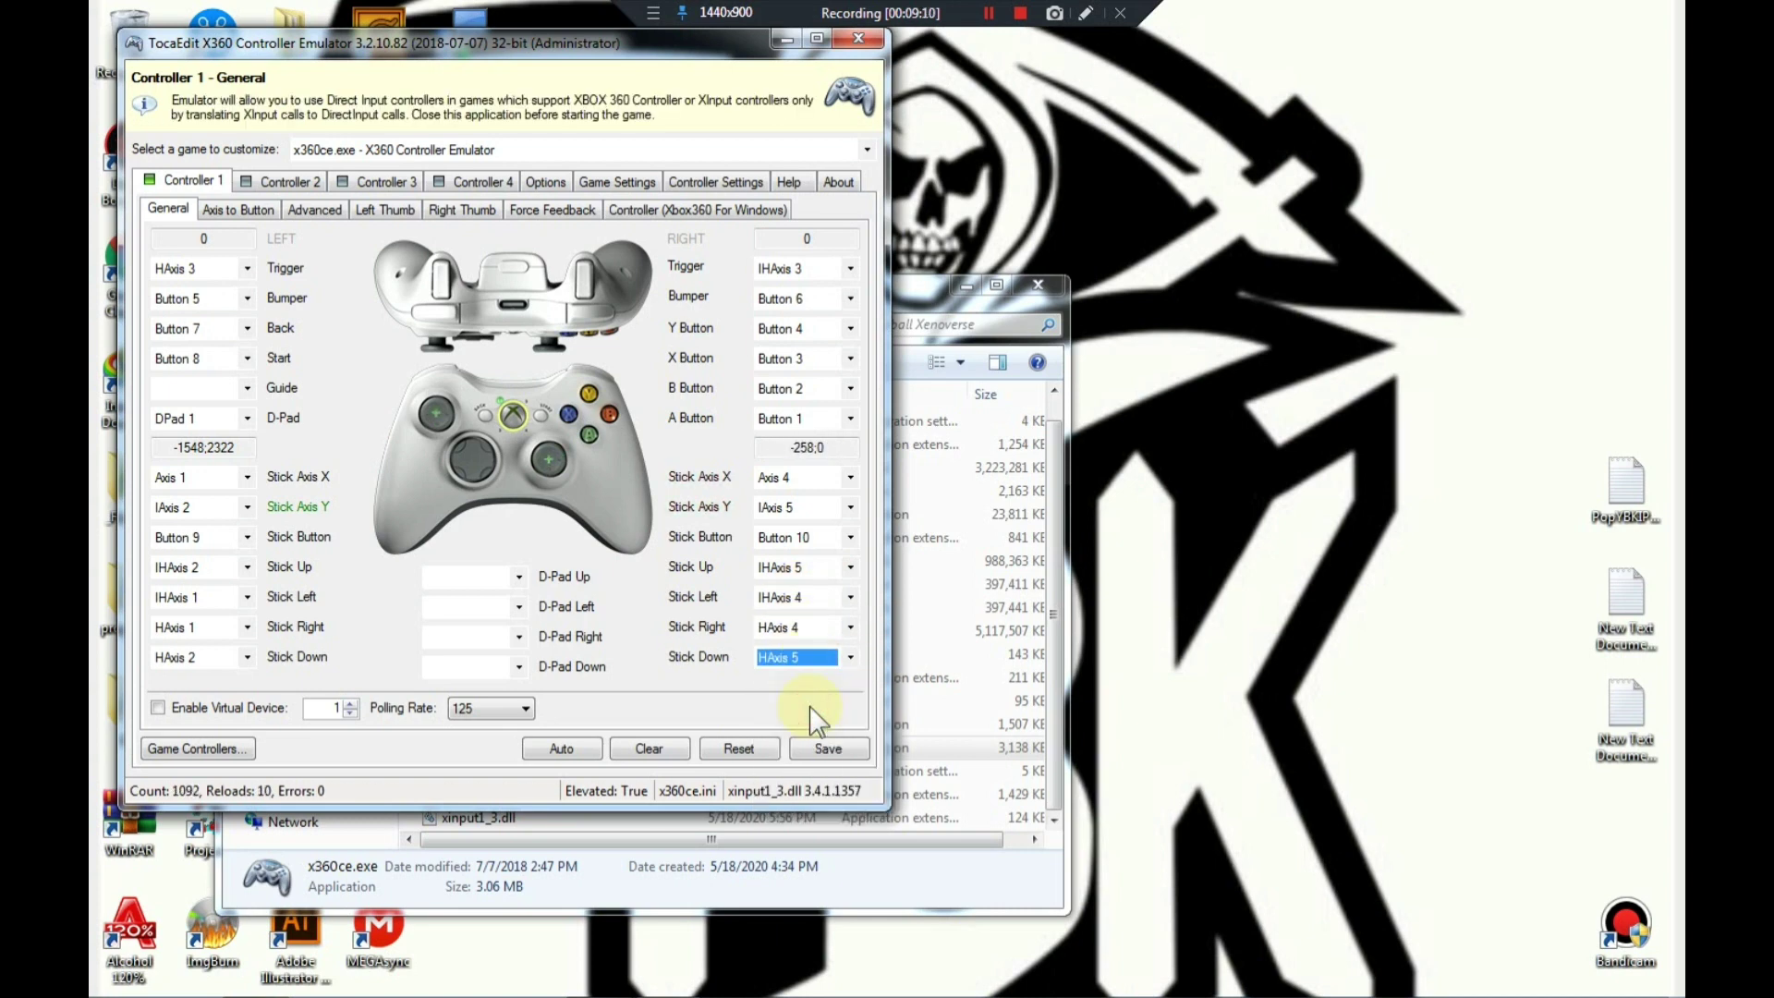
# Step: Record the D-Pad directions as DPad 1 Up, DPad 1 Left, DPad 1 Right and DPad 1 Down
pyautogui.click(481, 576)
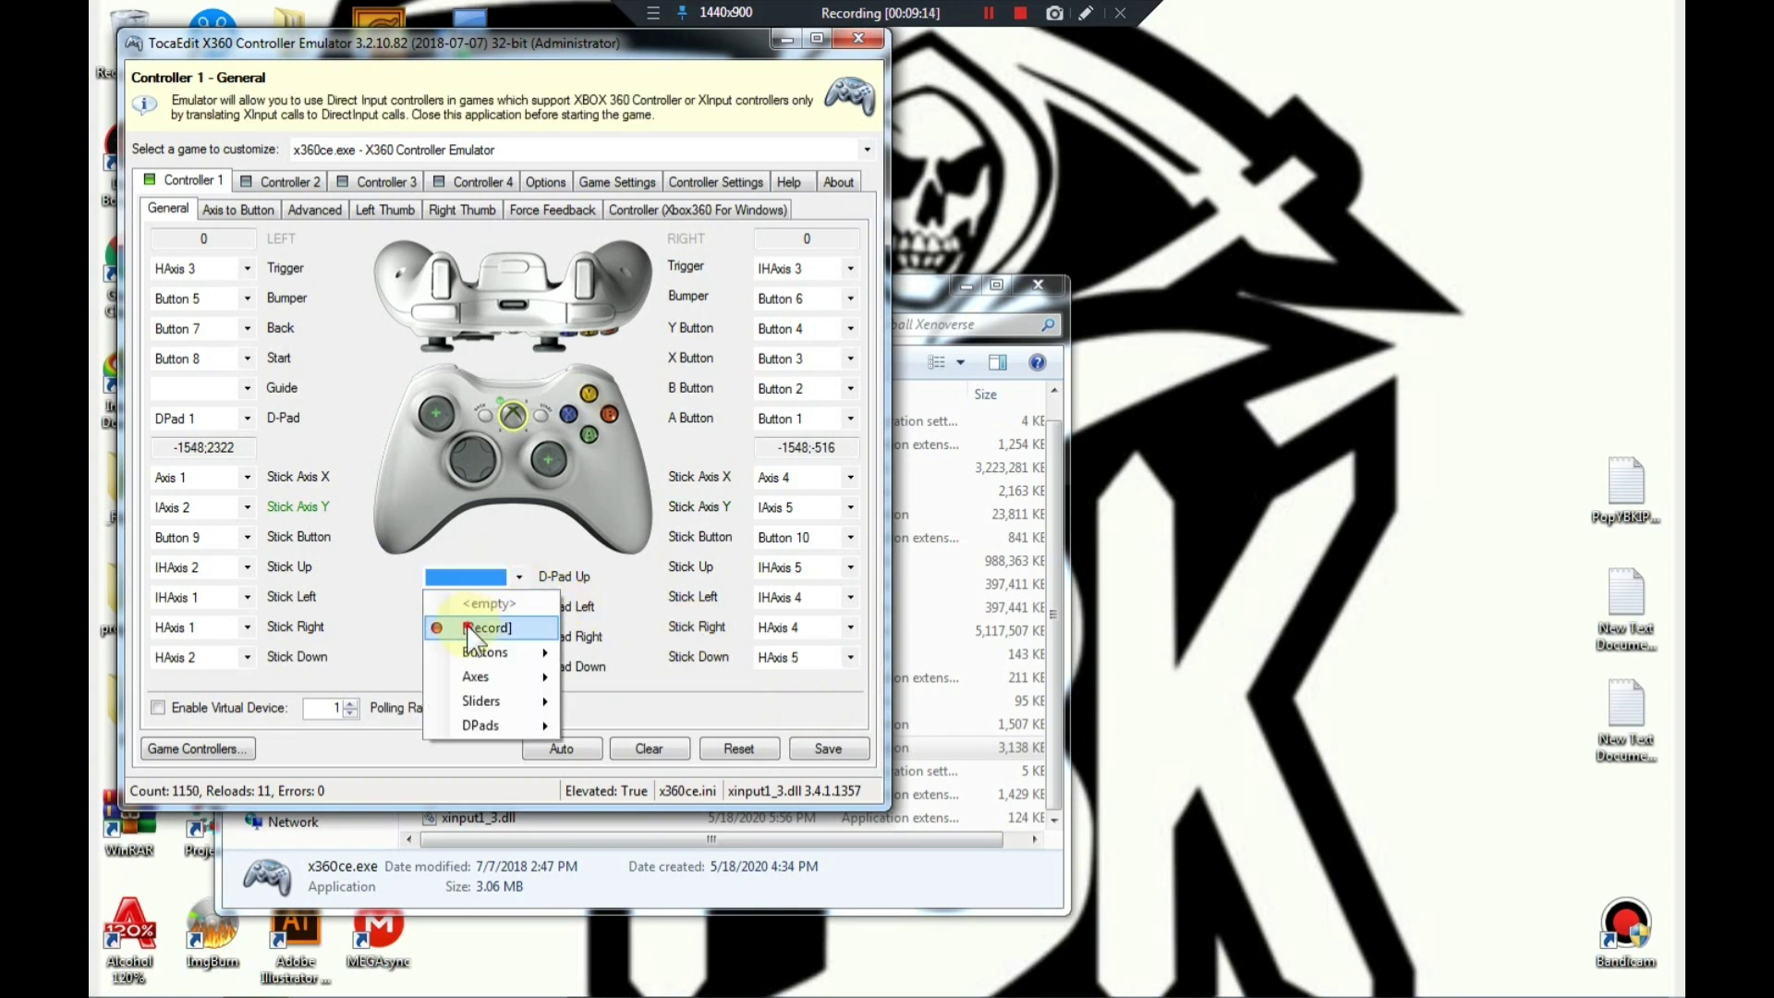
pyautogui.click(469, 628)
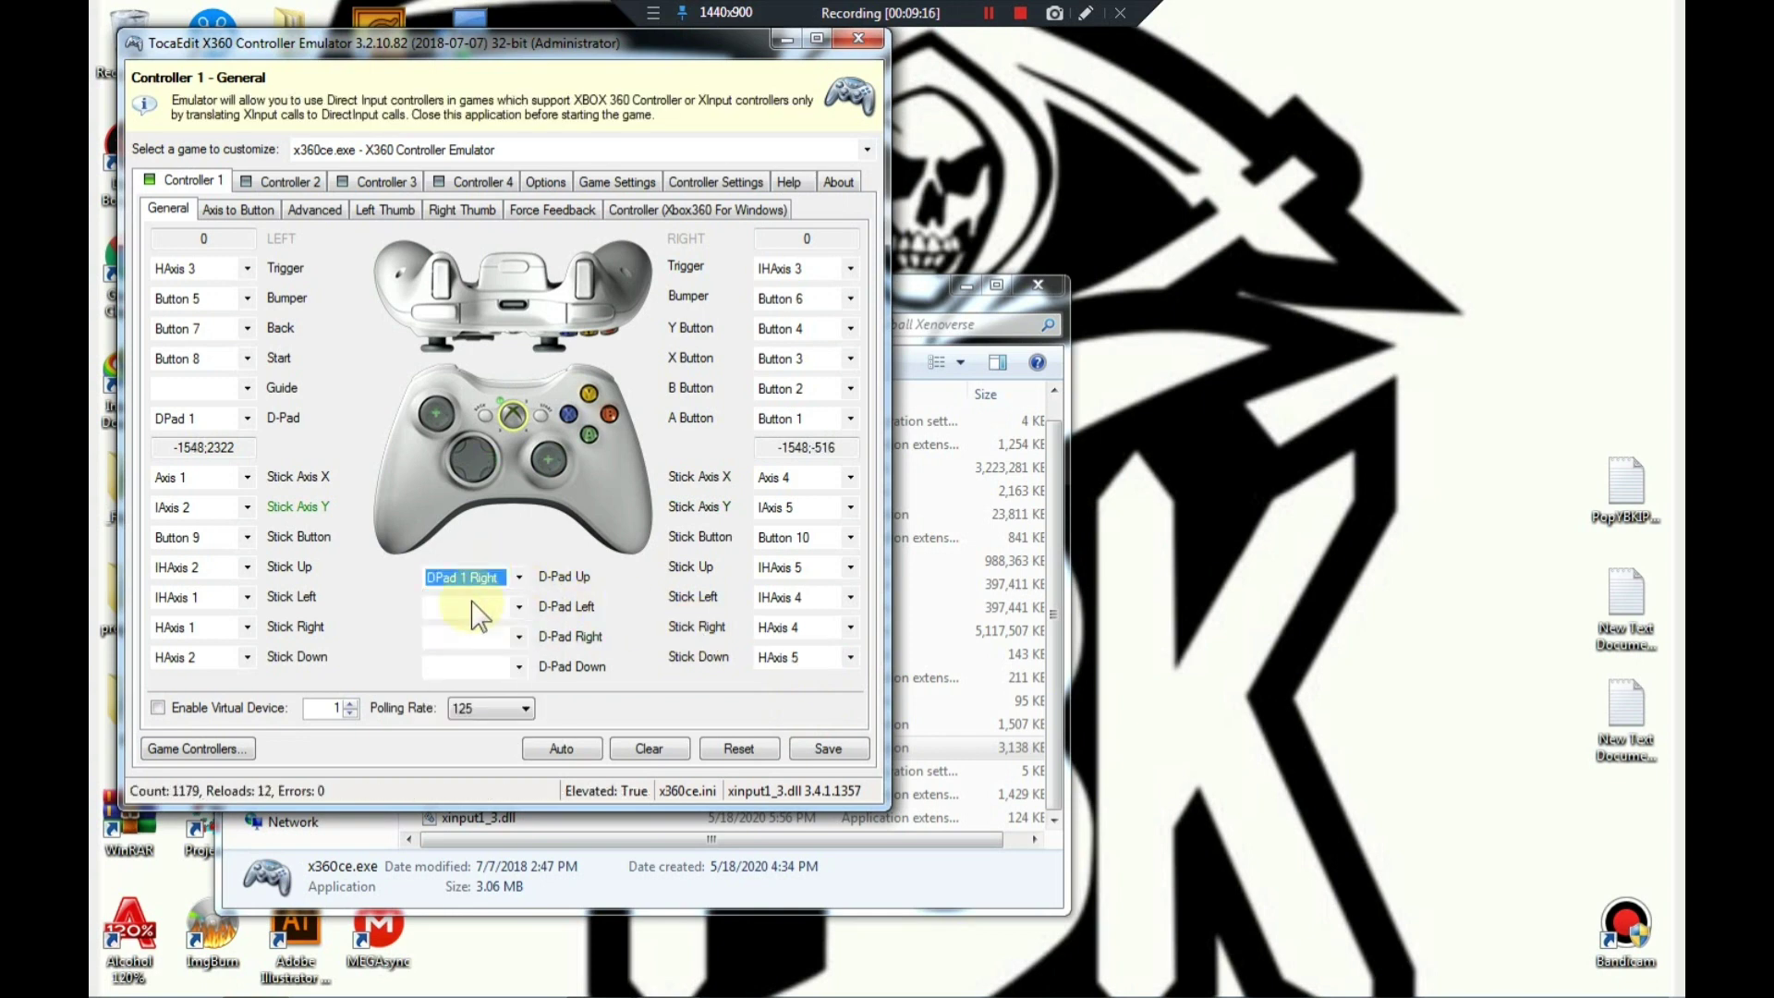
pyautogui.click(482, 582)
pyautogui.click(491, 626)
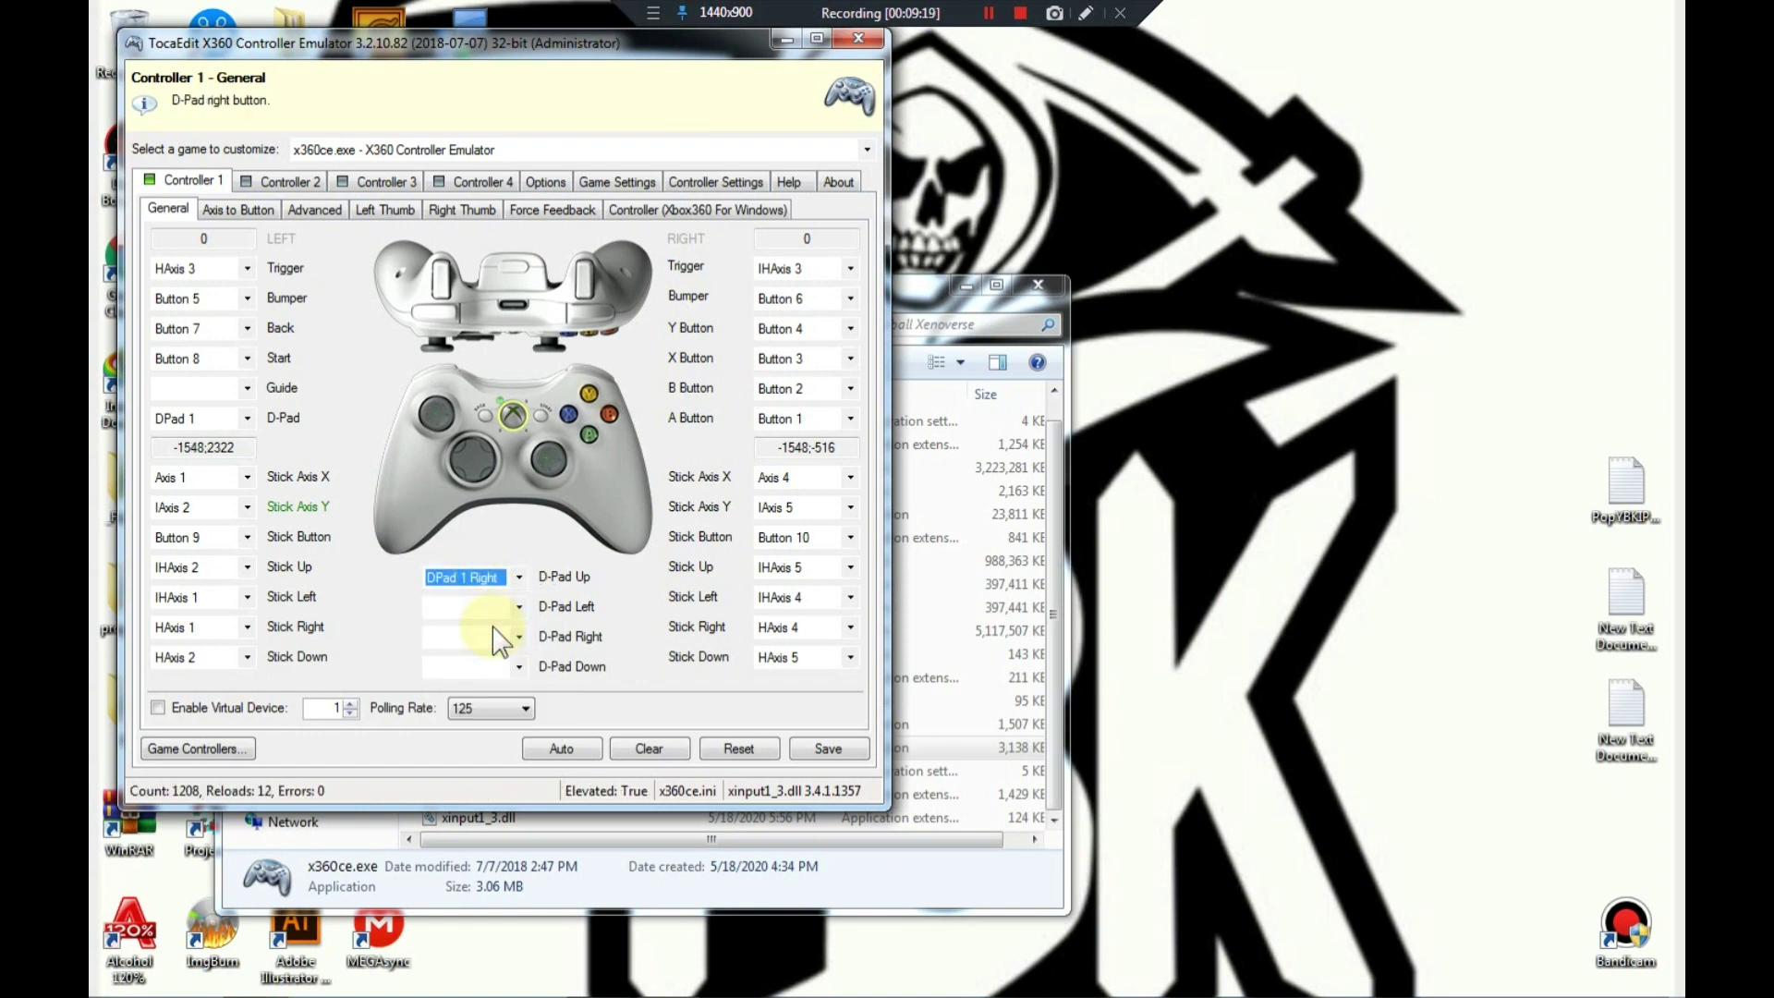
pyautogui.click(480, 607)
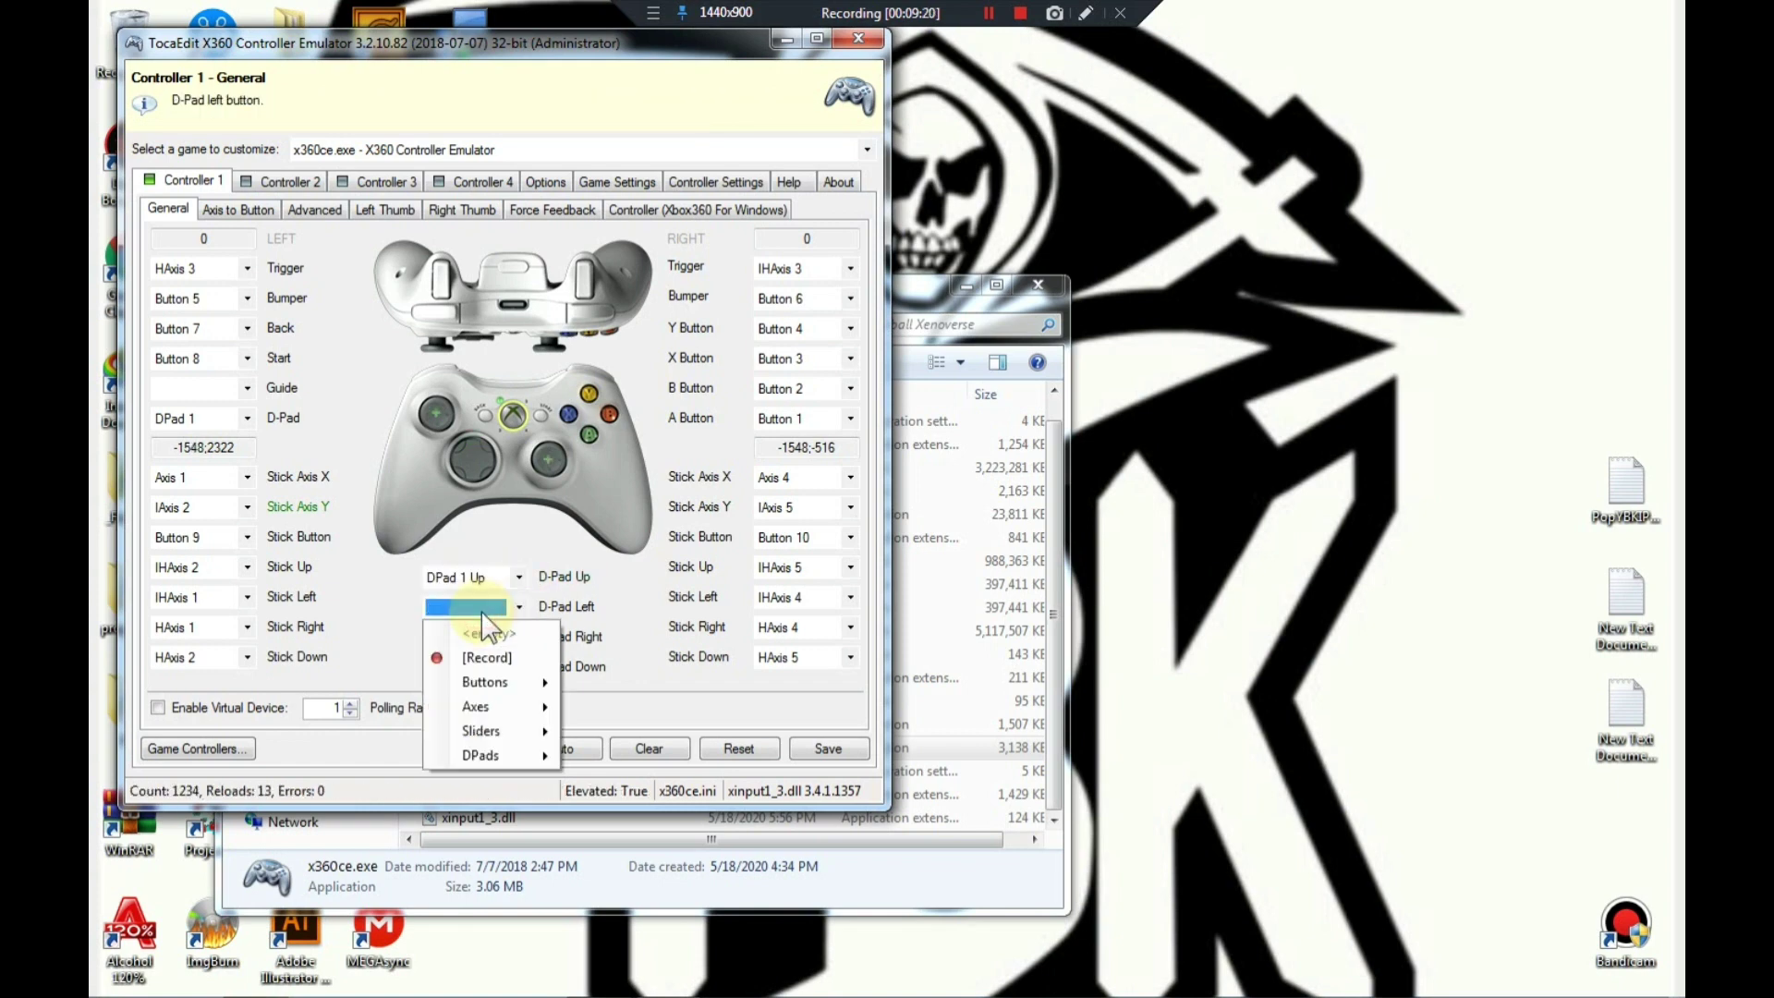
pyautogui.click(488, 658)
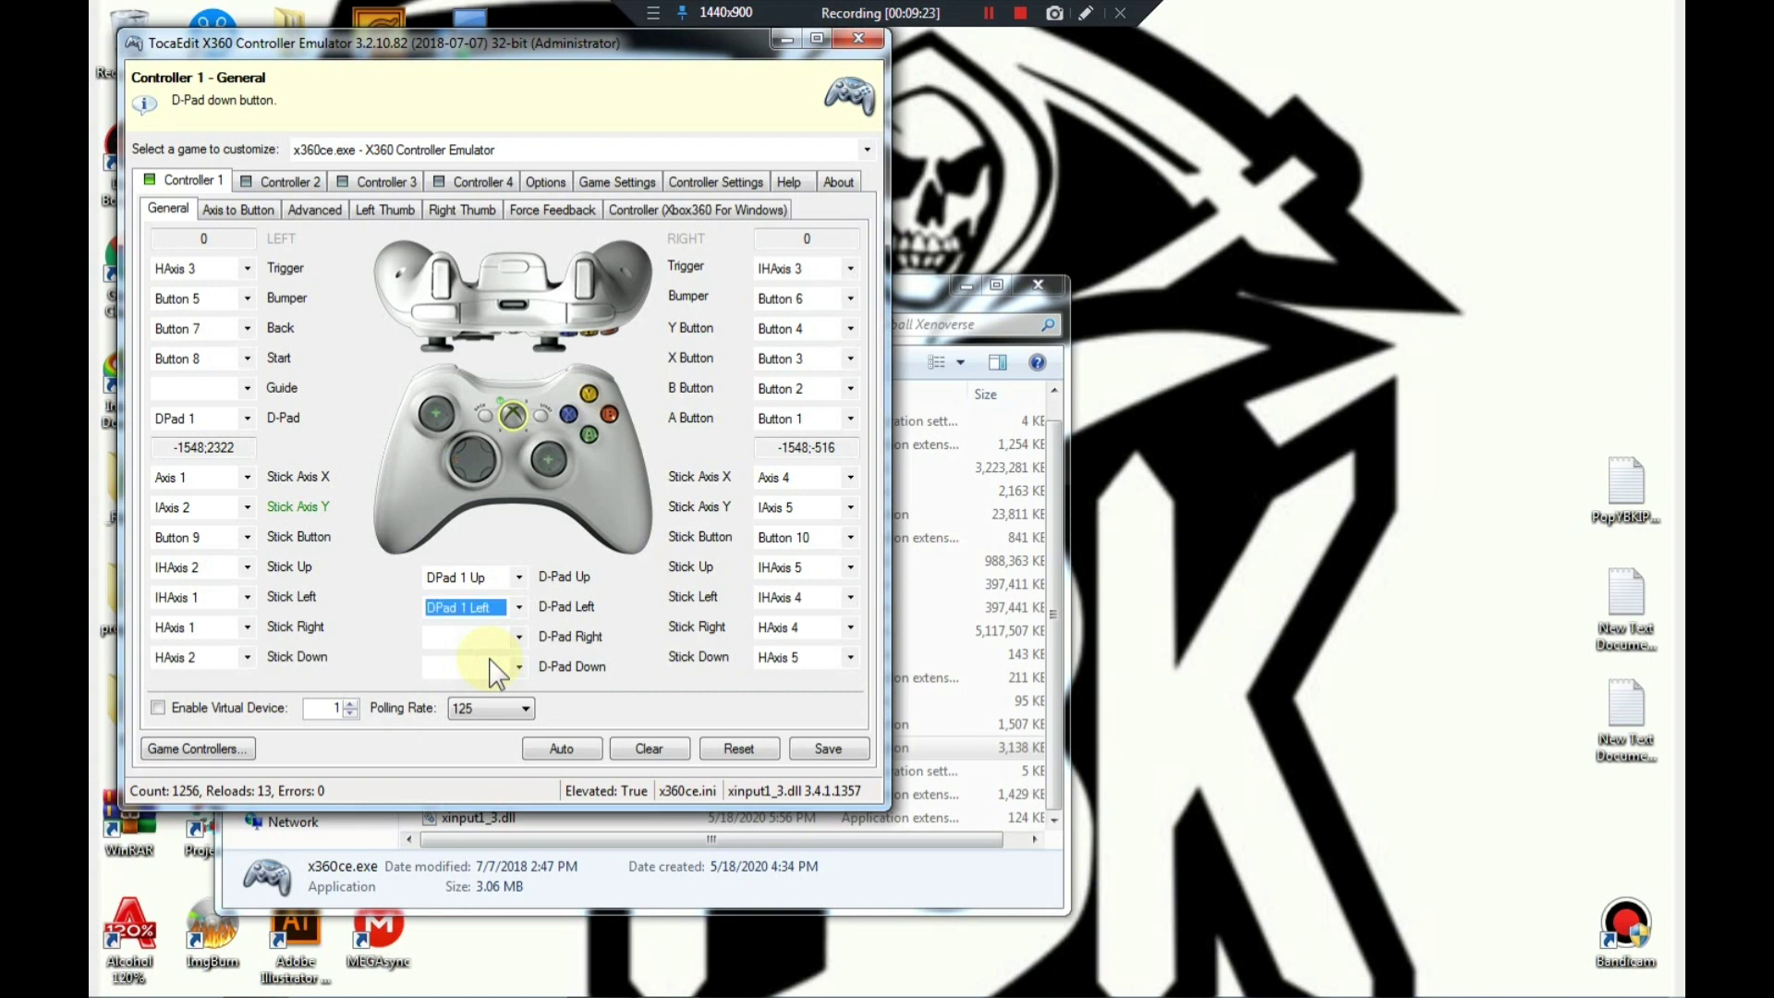
pyautogui.click(476, 637)
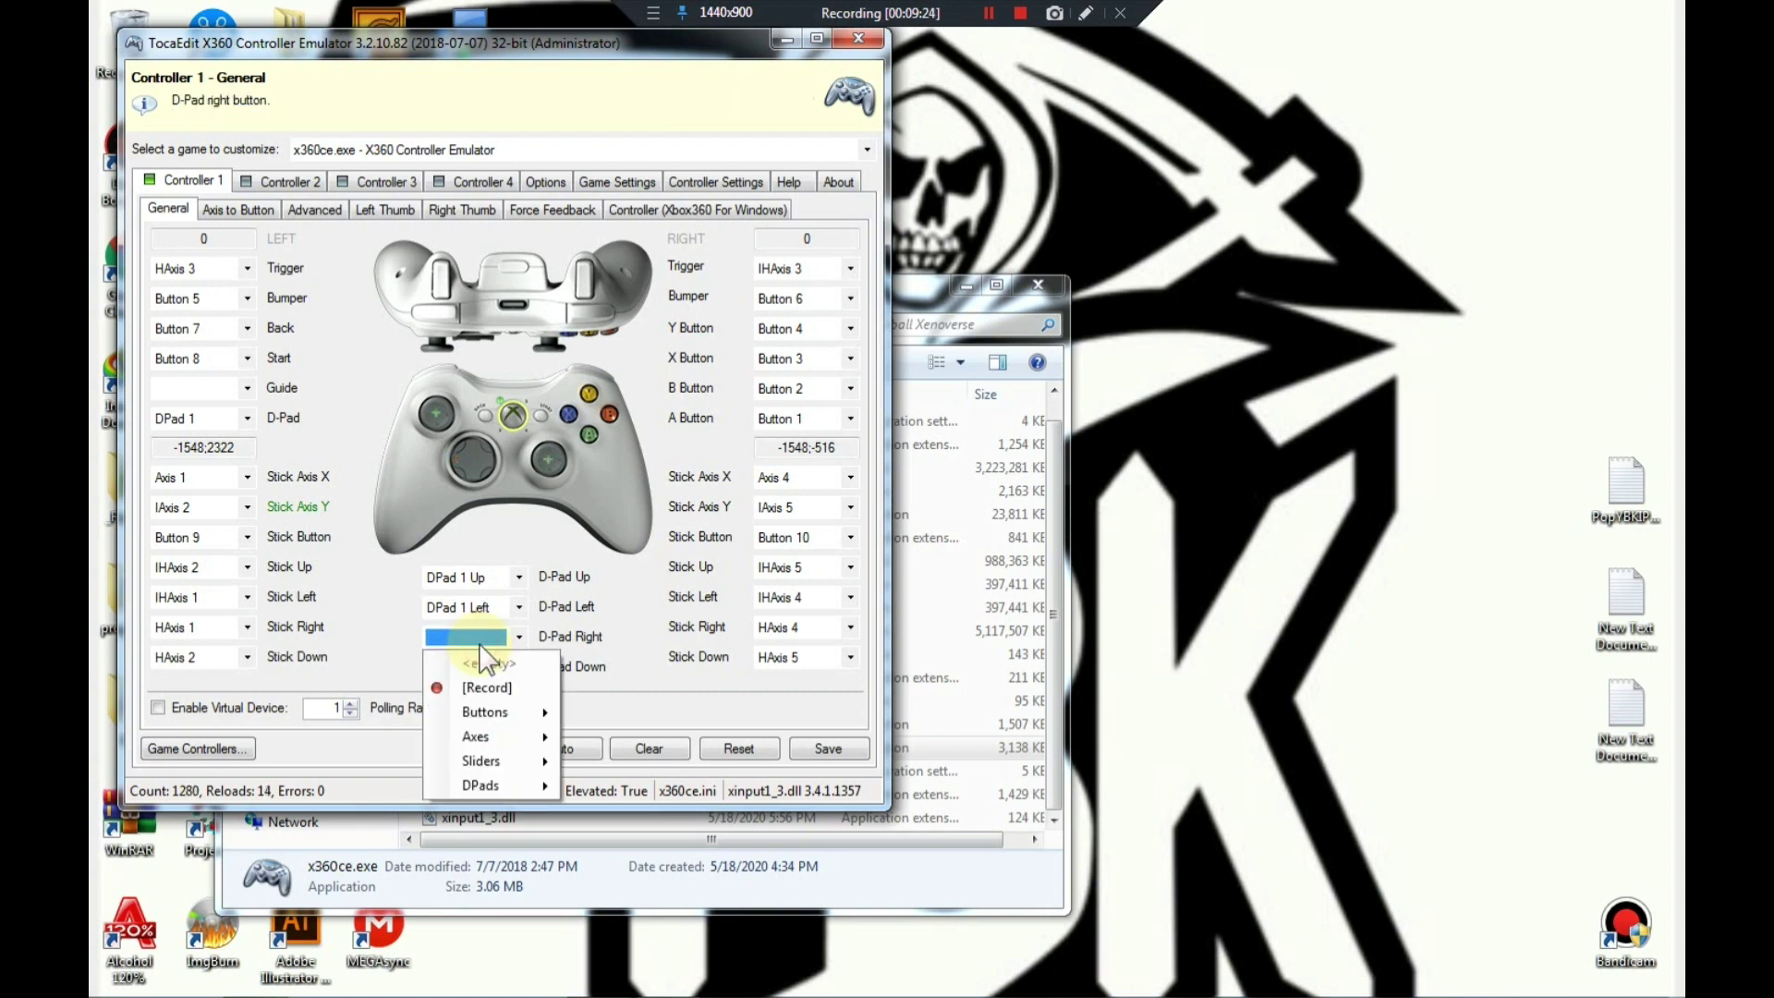
pyautogui.click(485, 689)
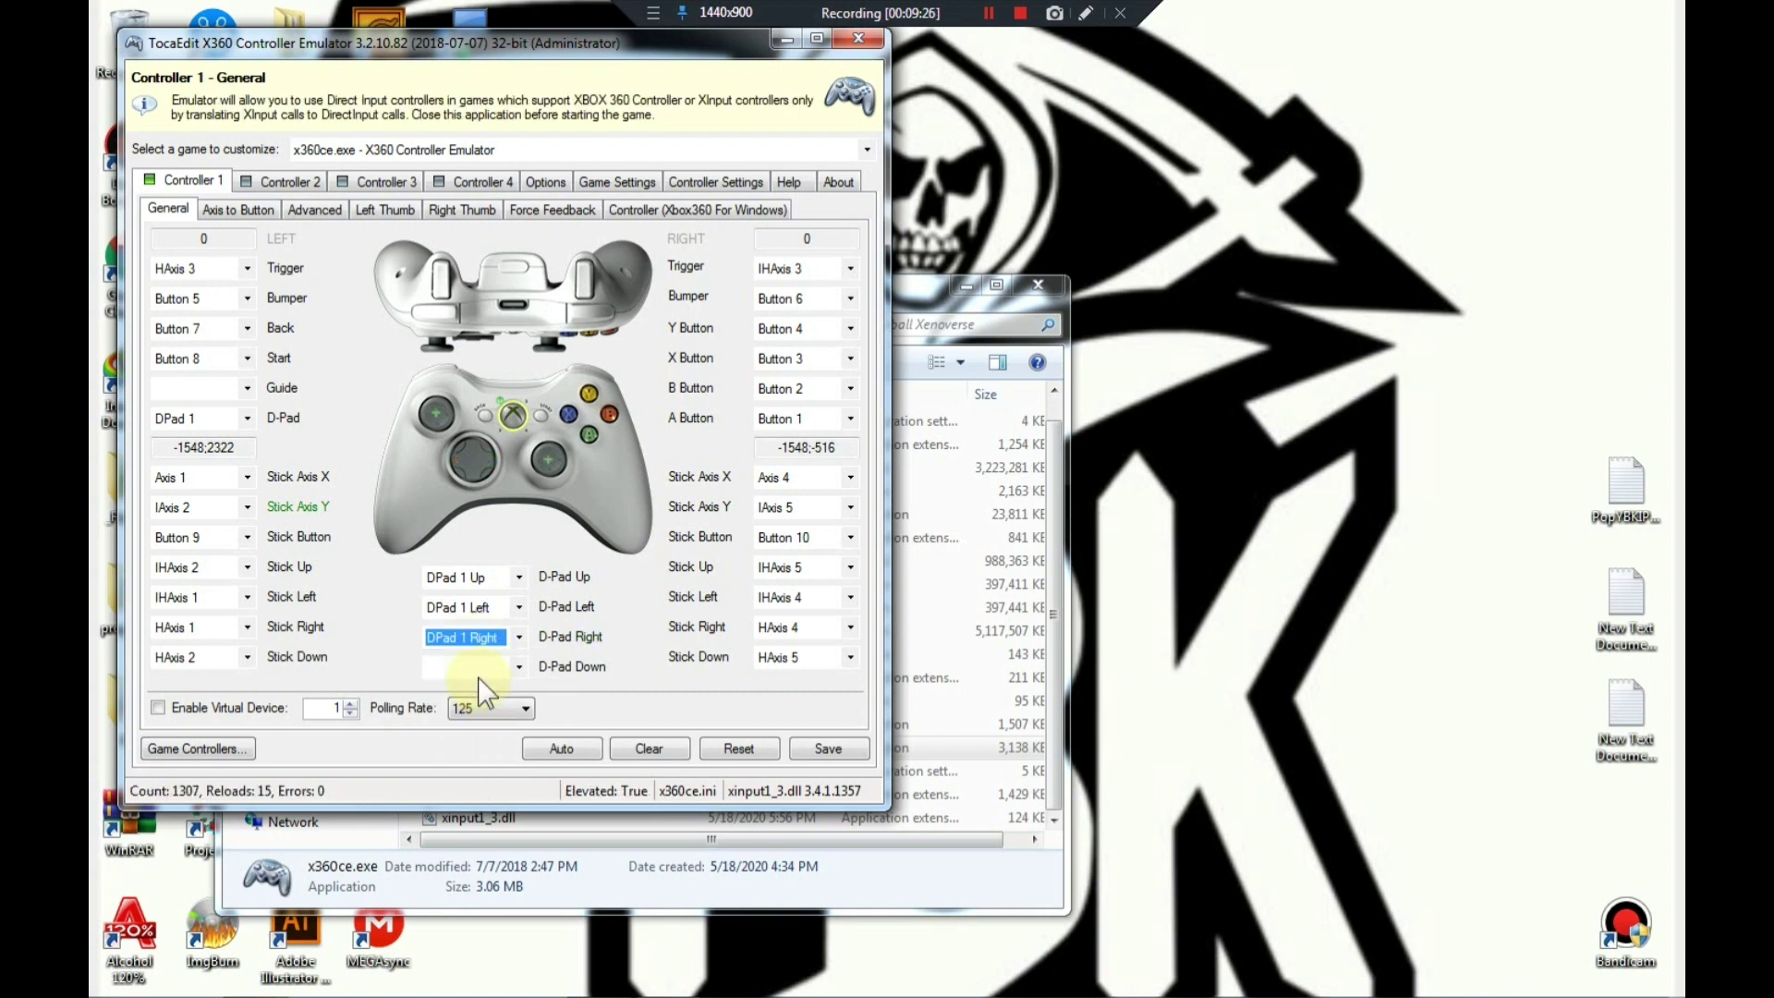
pyautogui.click(476, 666)
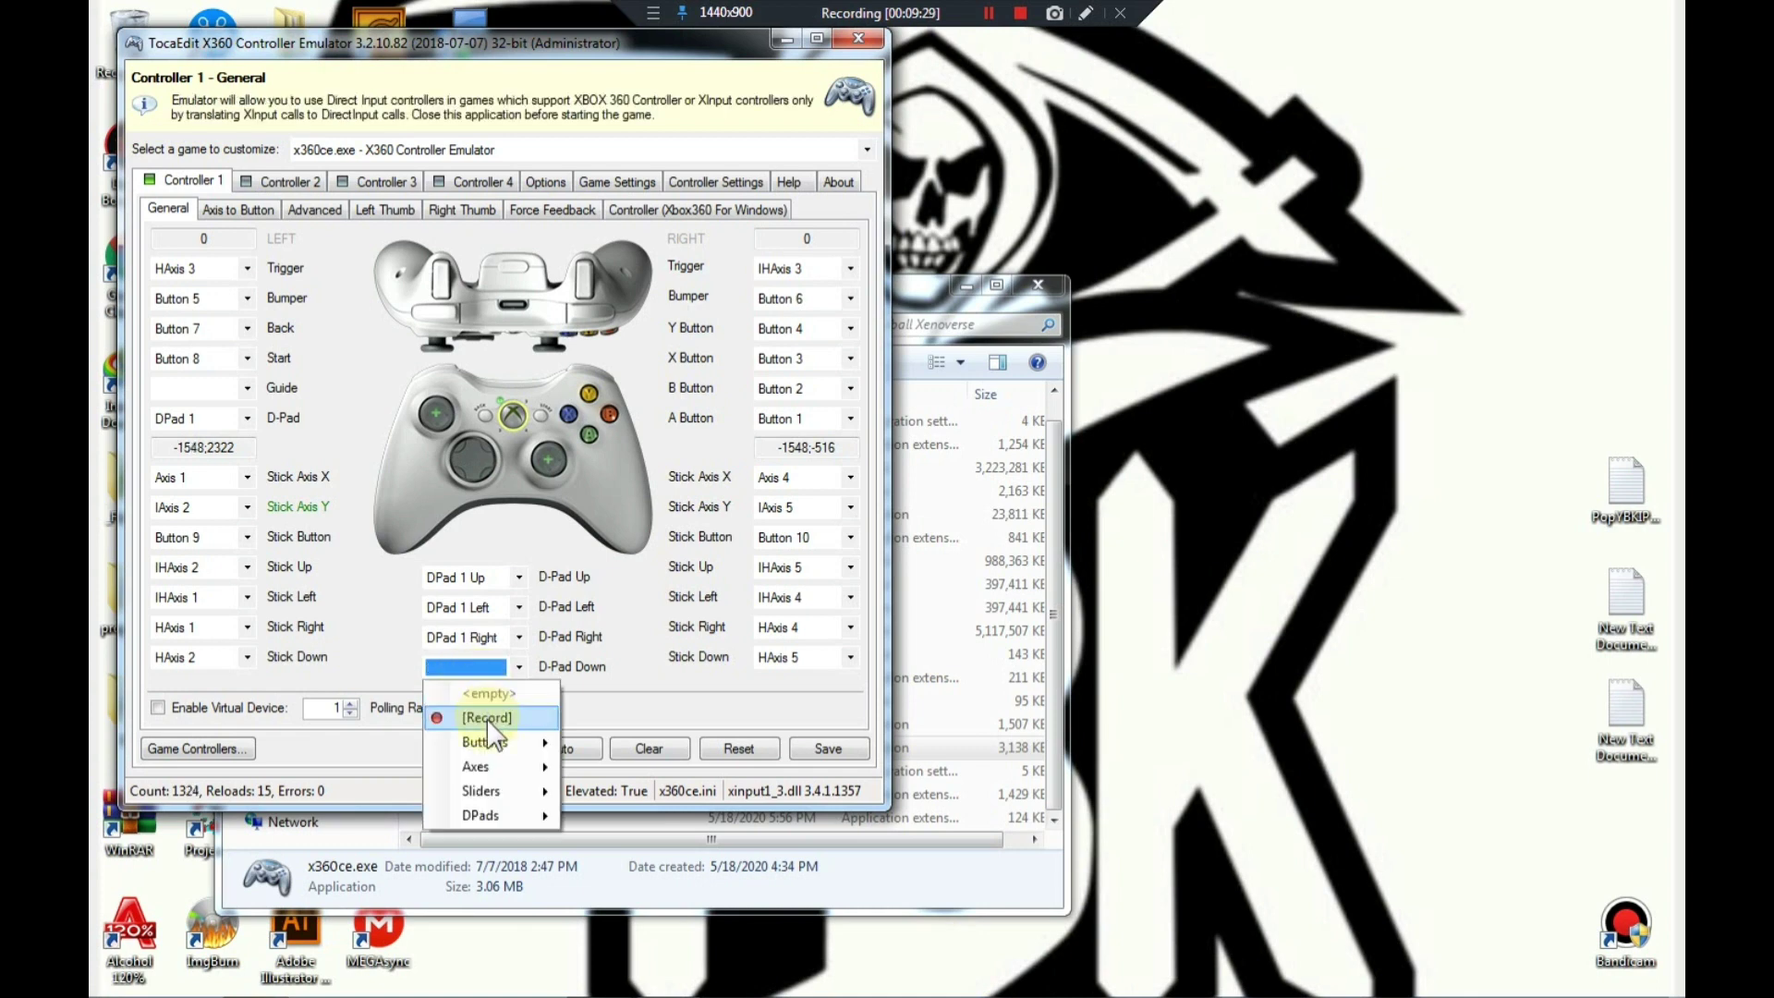
pyautogui.click(486, 719)
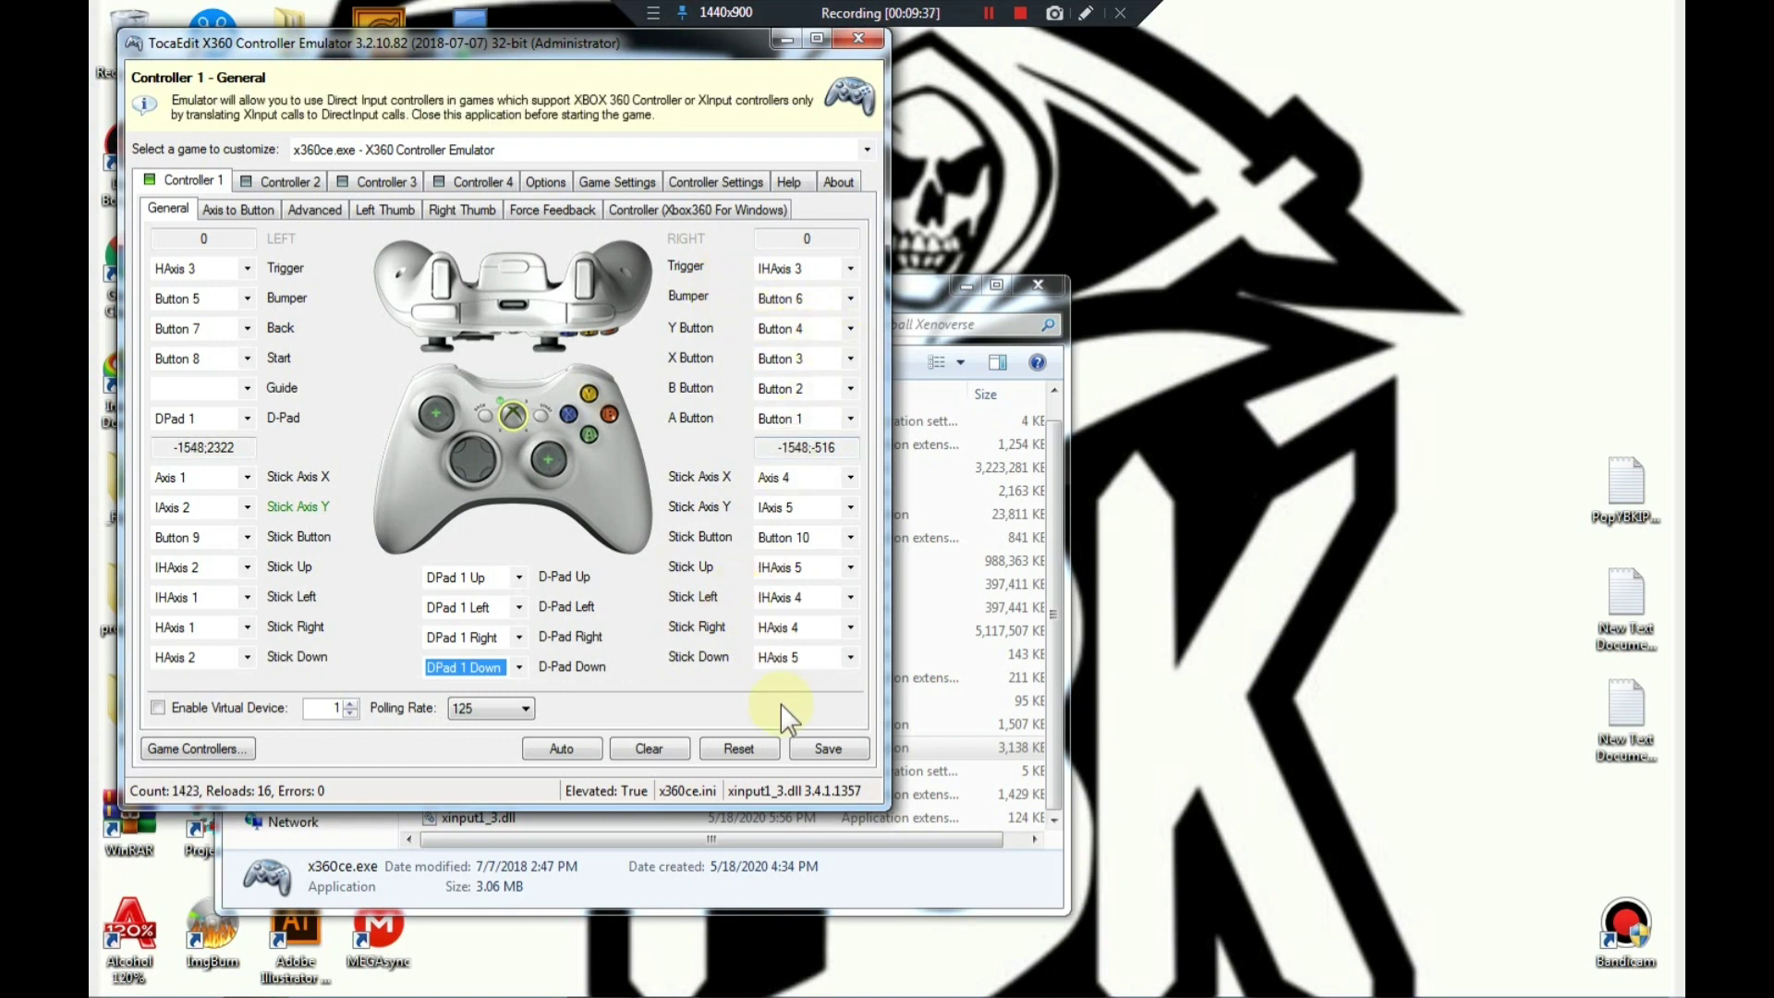
# Step: Save the Controller 1 mapping, then close the emulator and the Dragonball Xenoverse folder
pyautogui.click(820, 750)
pyautogui.click(858, 39)
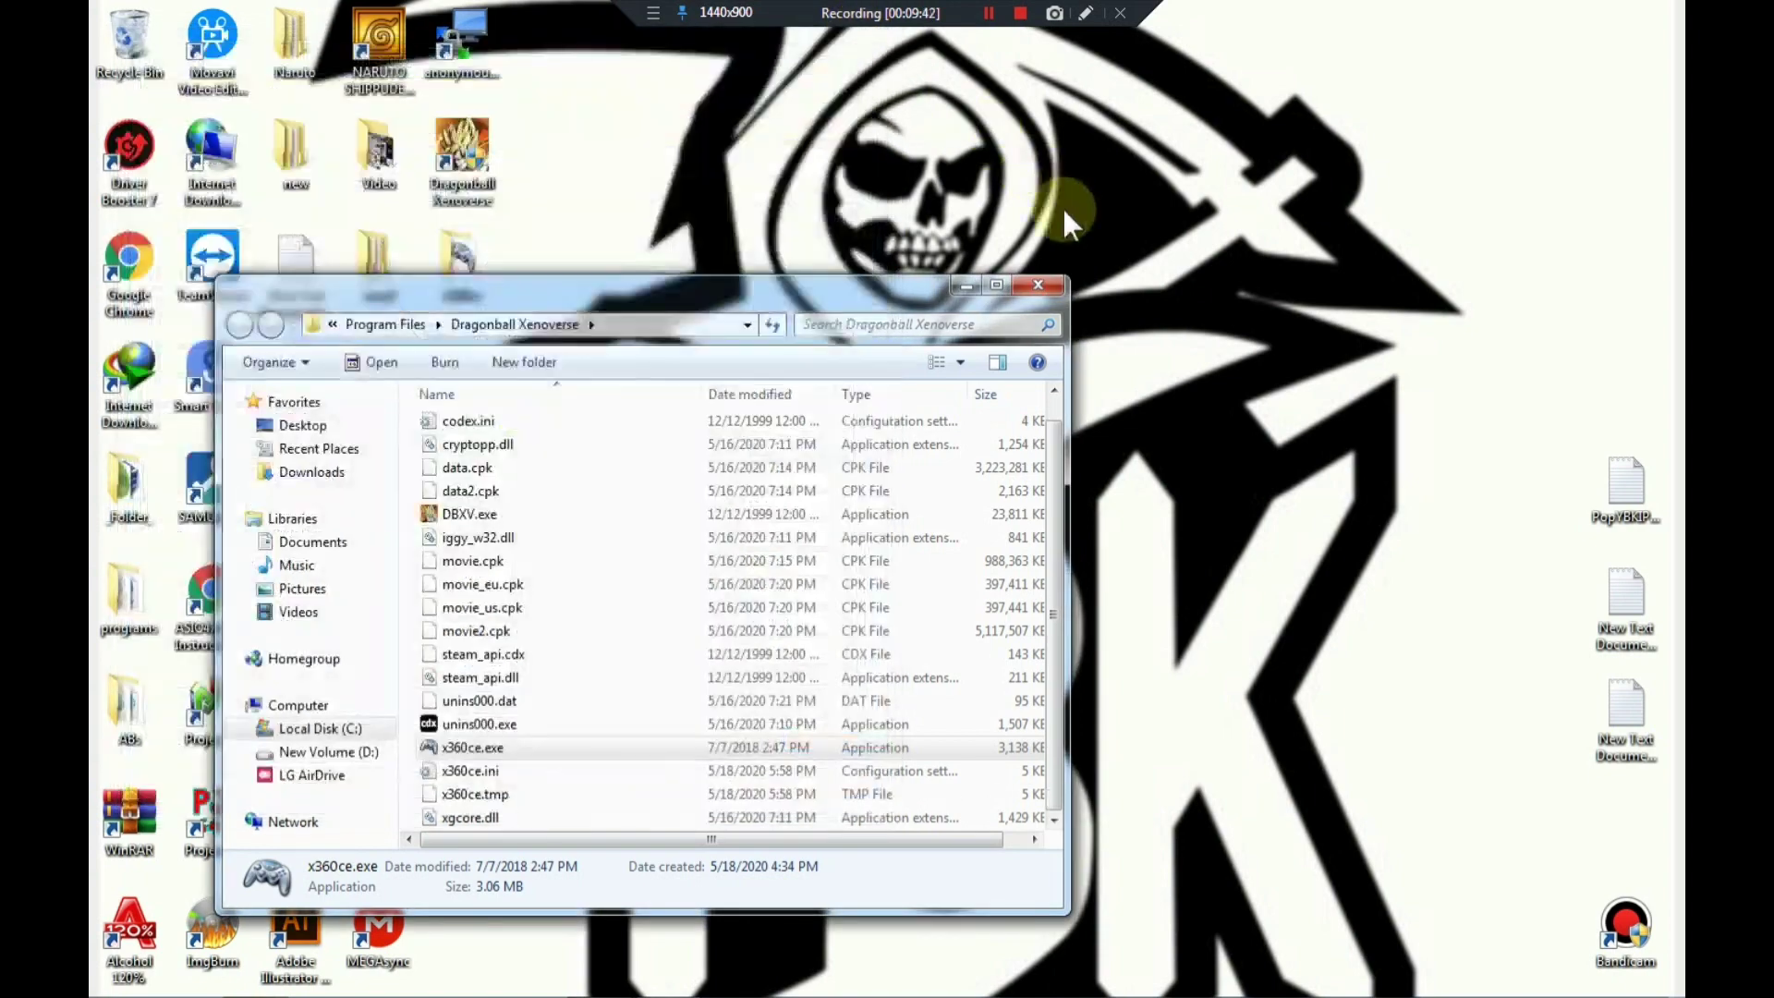
pyautogui.click(1038, 286)
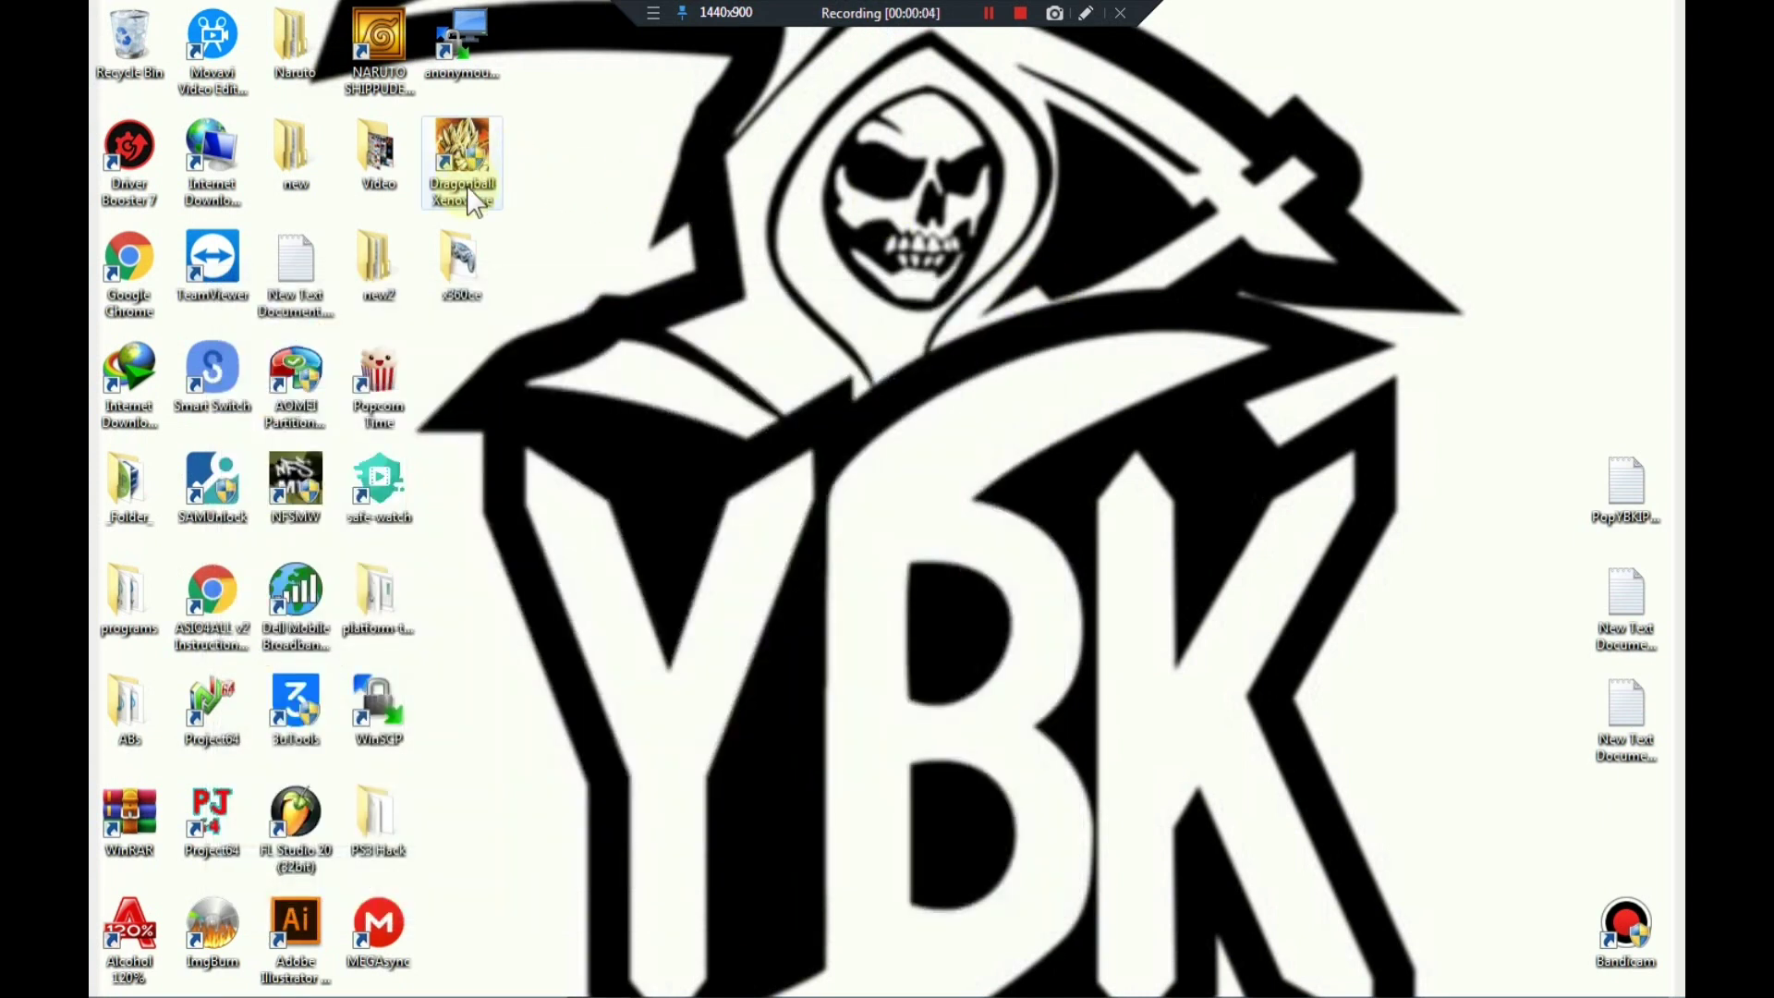
# Step: Launch the Dragonball Xenoverse game from its desktop shortcut
pyautogui.click(473, 198)
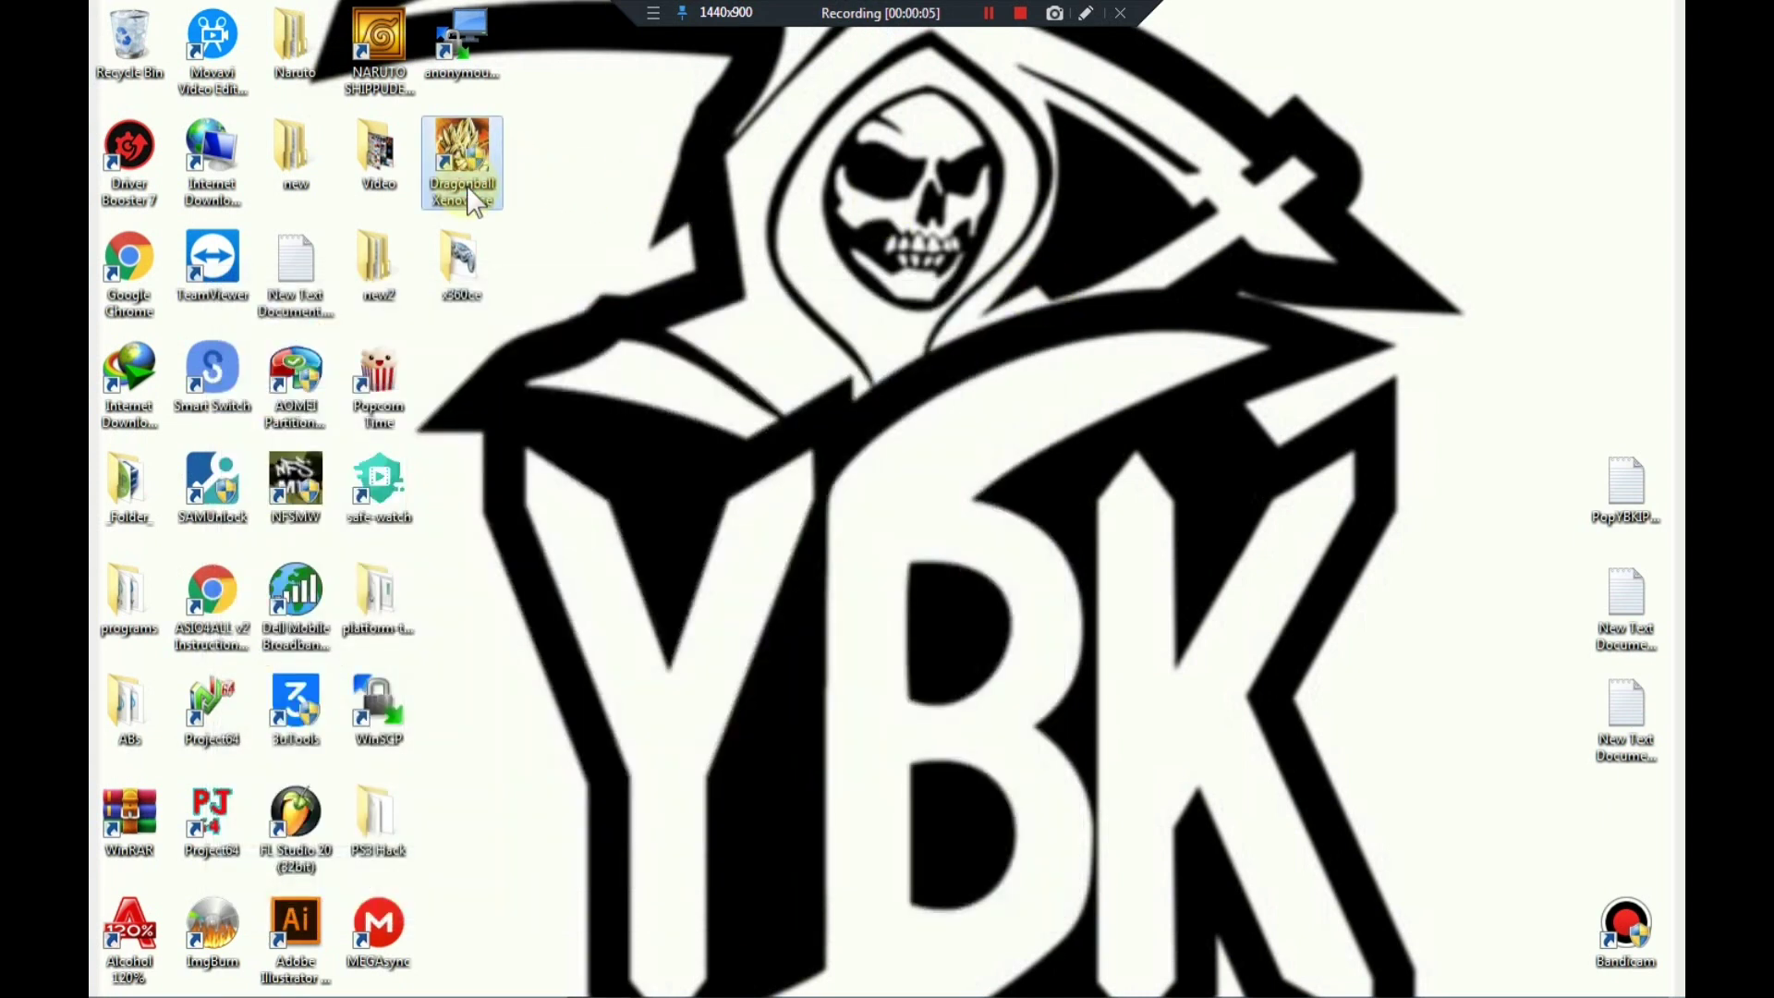
pyautogui.doubleClick(473, 199)
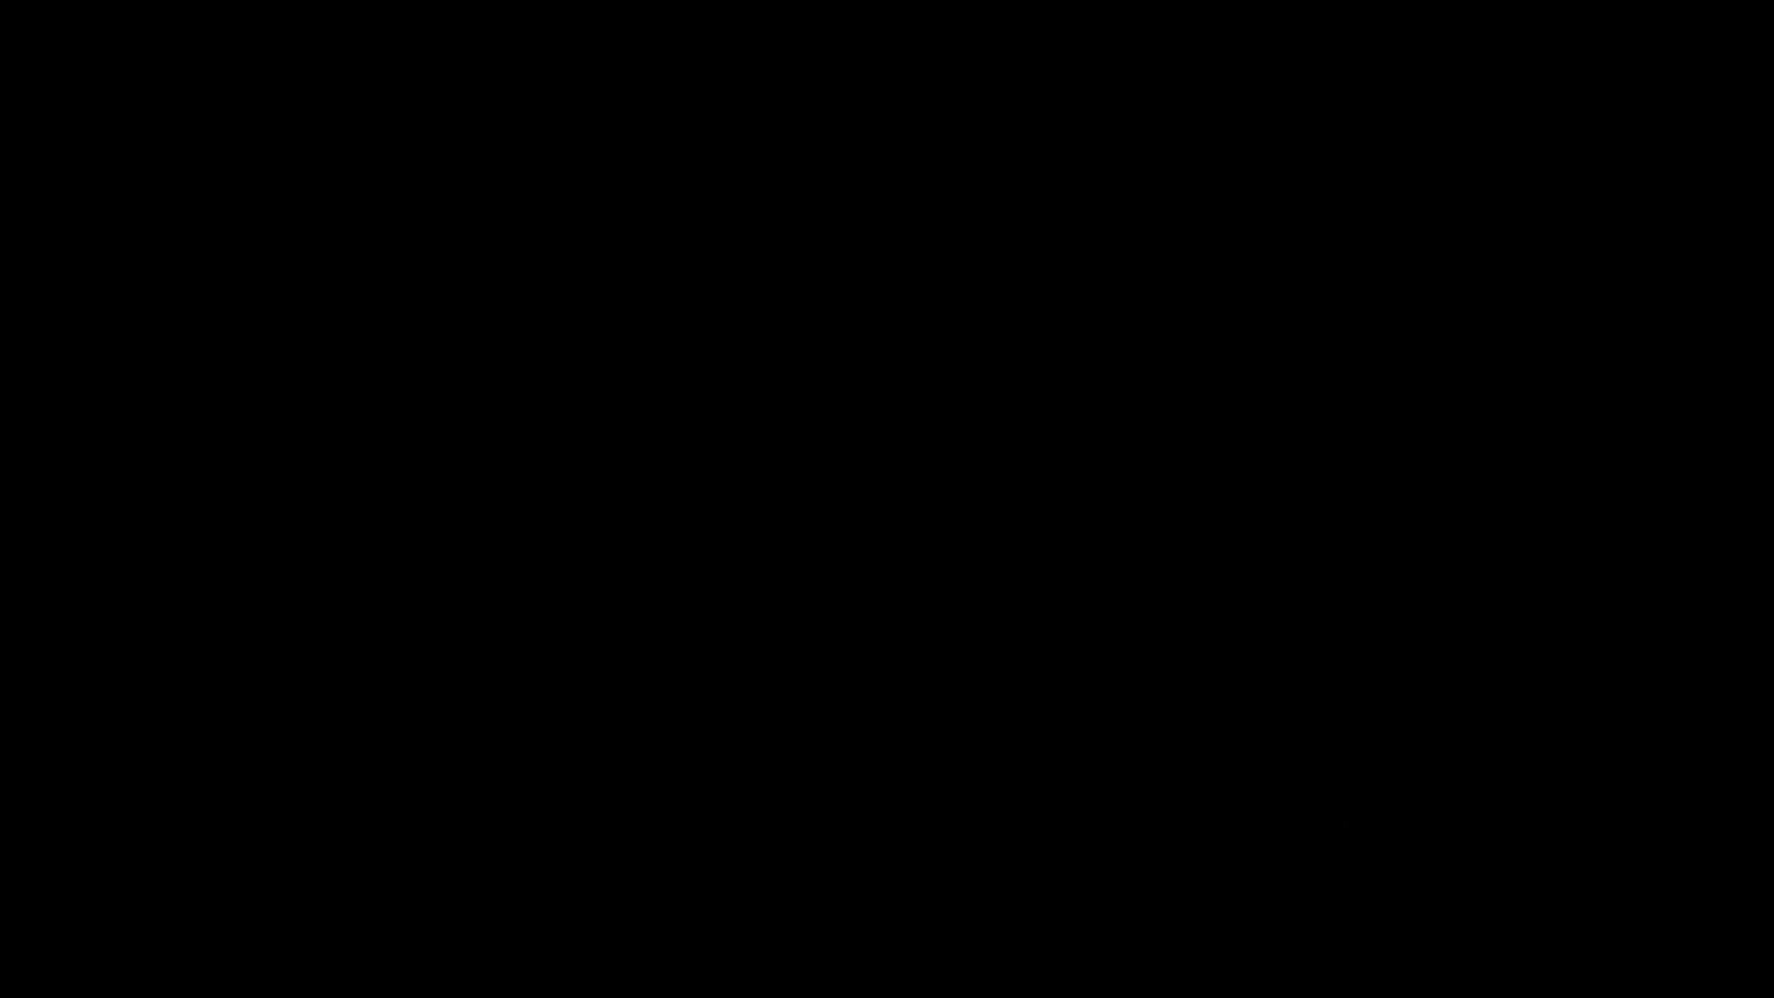